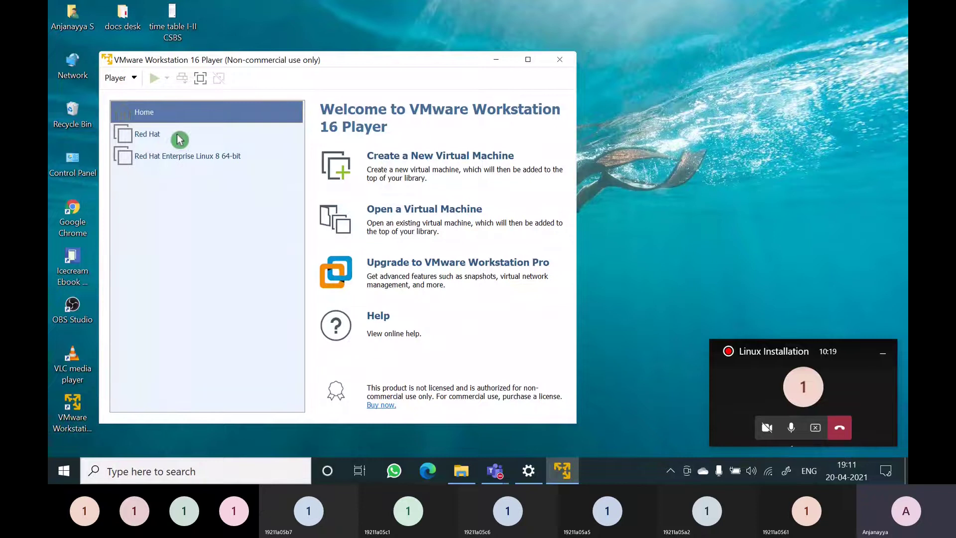
# Delete the Red Hat and Red Hat Enterprise Linux 8 machines from disk, confirming each warning
pyautogui.rightClick(156, 143)
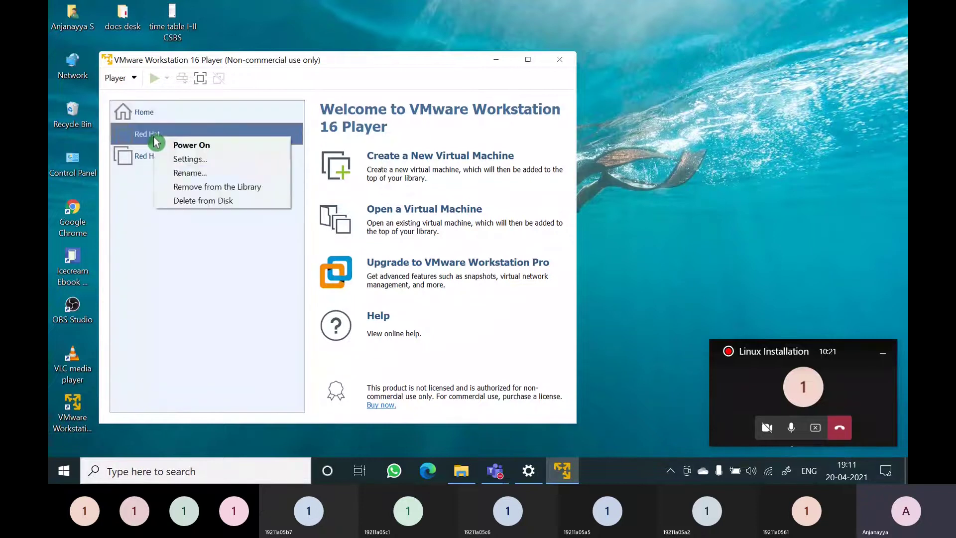
pyautogui.click(195, 203)
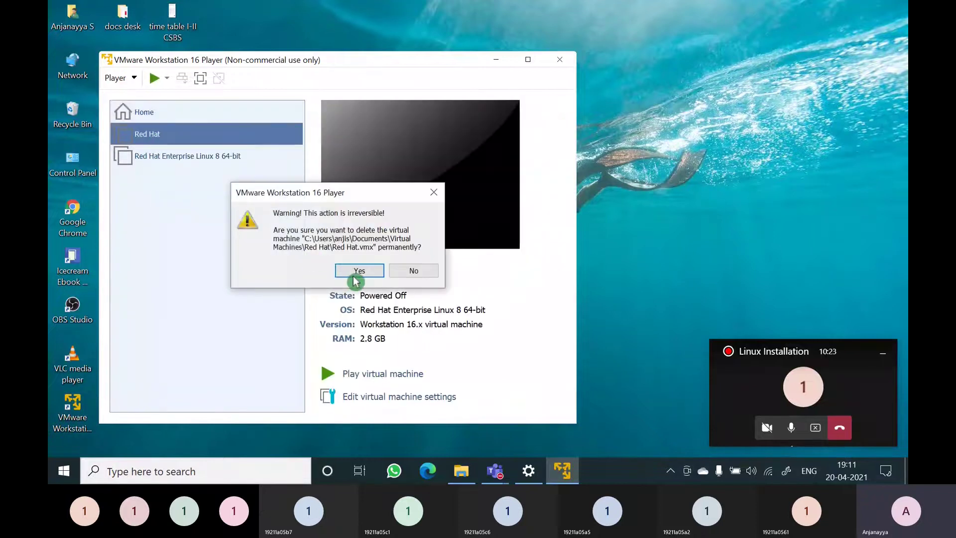
pyautogui.click(356, 278)
pyautogui.rightClick(162, 138)
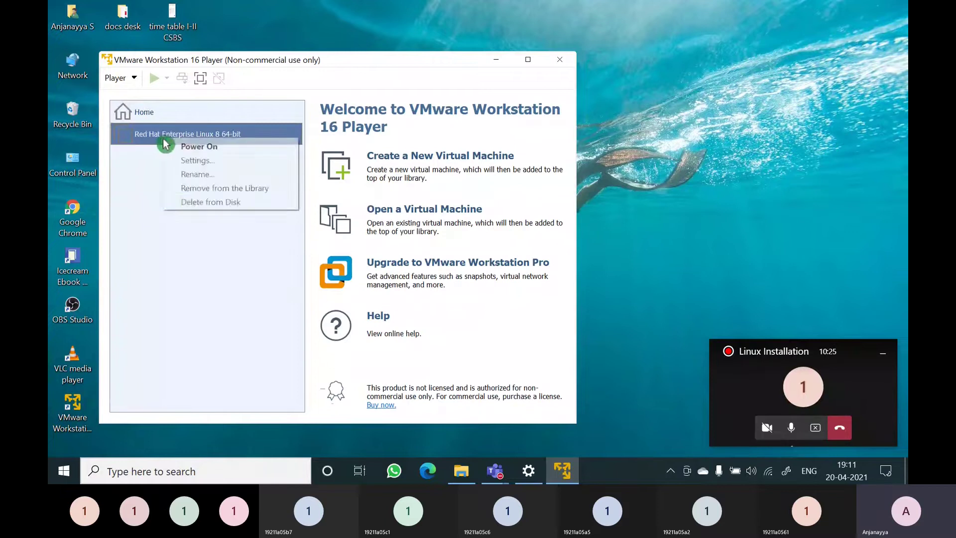
pyautogui.click(204, 203)
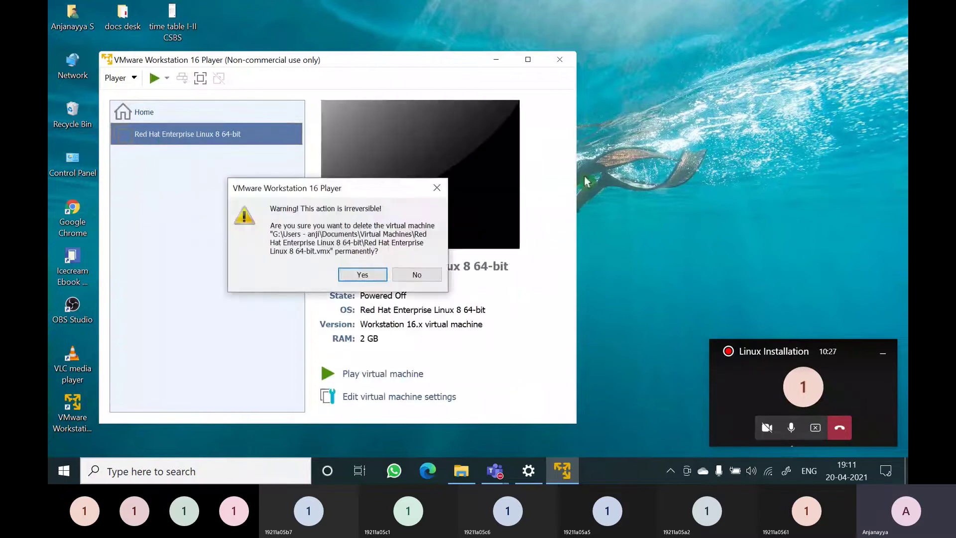
pyautogui.click(355, 277)
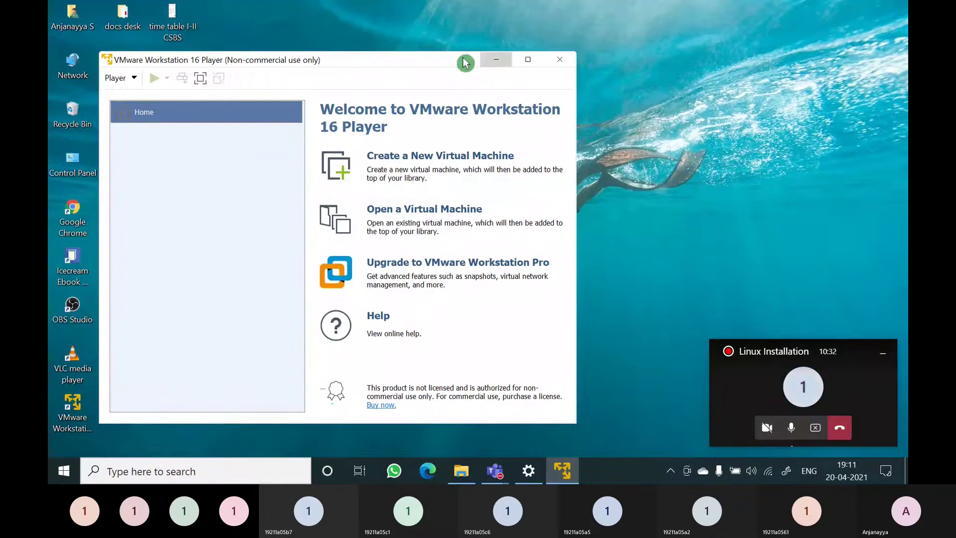
pyautogui.click(117, 79)
# Exit VMware Player and open Control Panel through Windows search
pyautogui.click(142, 218)
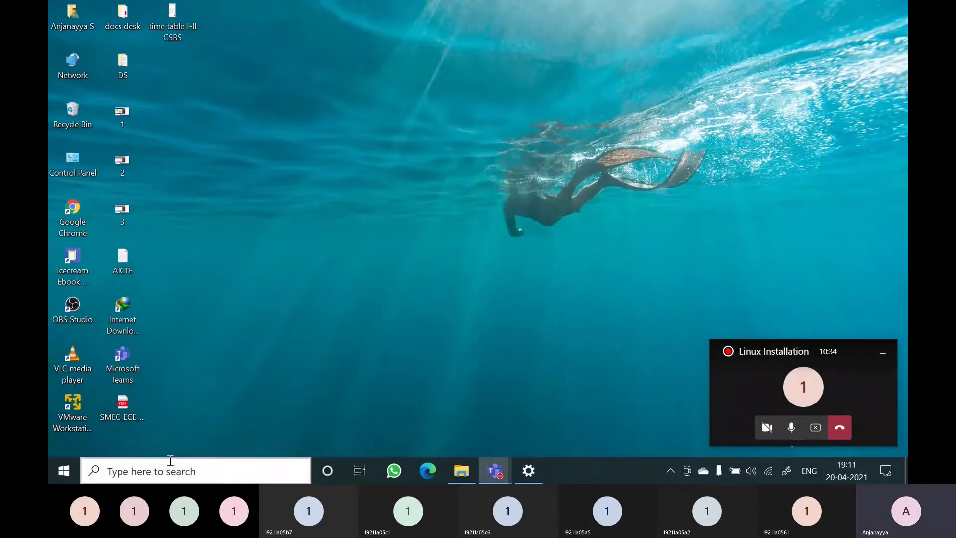
pyautogui.click(170, 461)
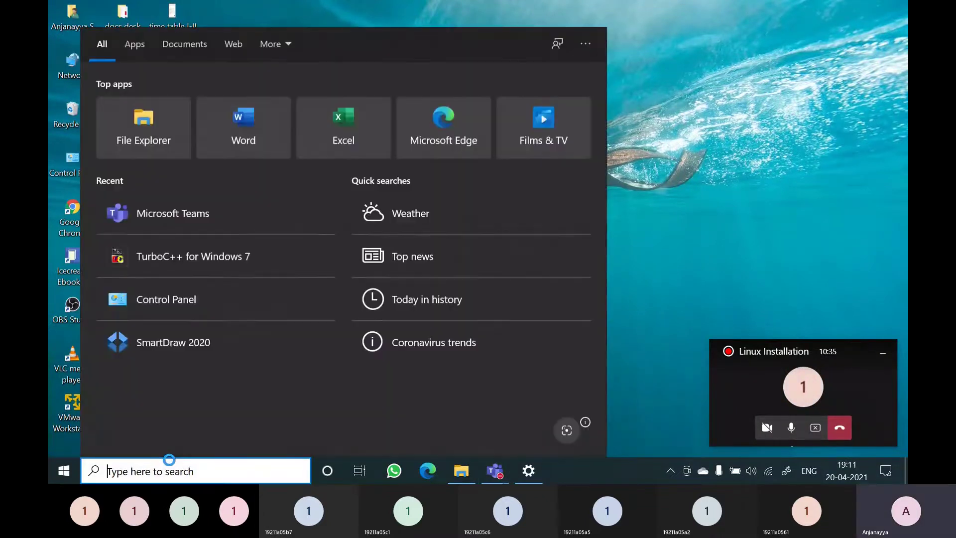
pyautogui.click(673, 207)
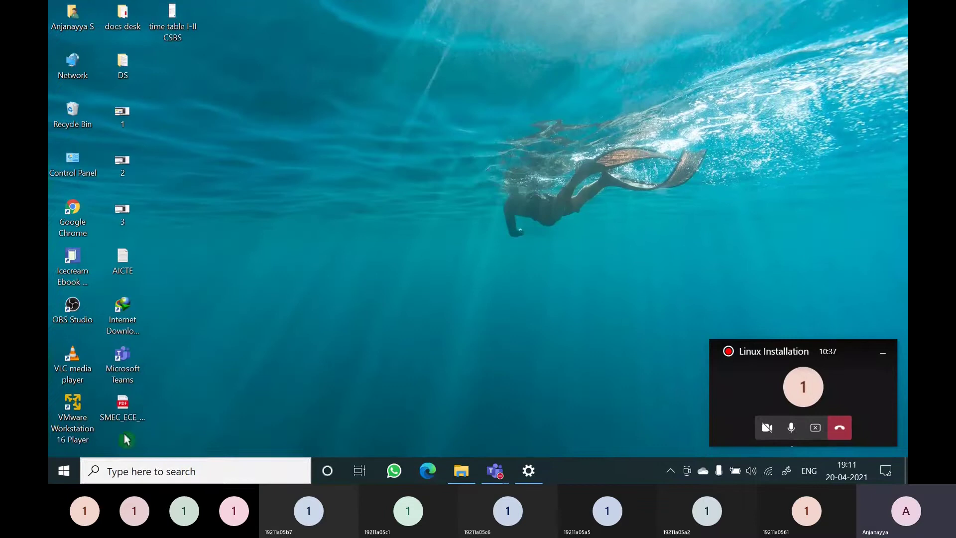
pyautogui.click(160, 465)
pyautogui.write('co')
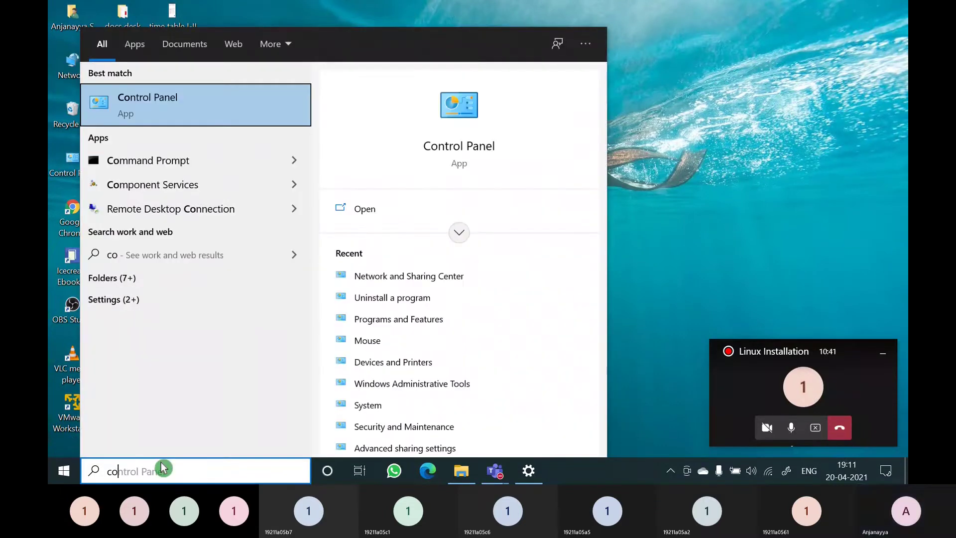
pyautogui.press('Return')
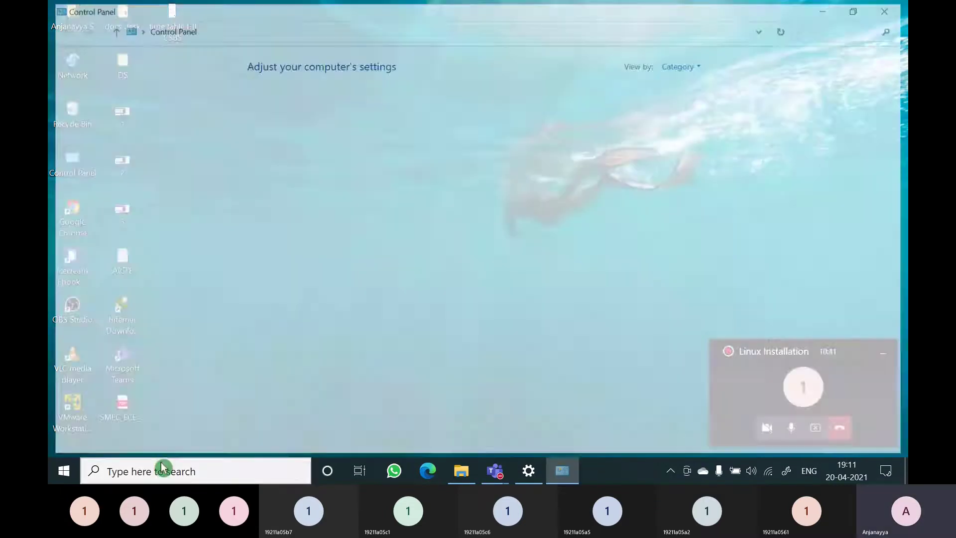
# Open Programs and Features and scroll down to VMware Player 16.0.0
pyautogui.click(306, 253)
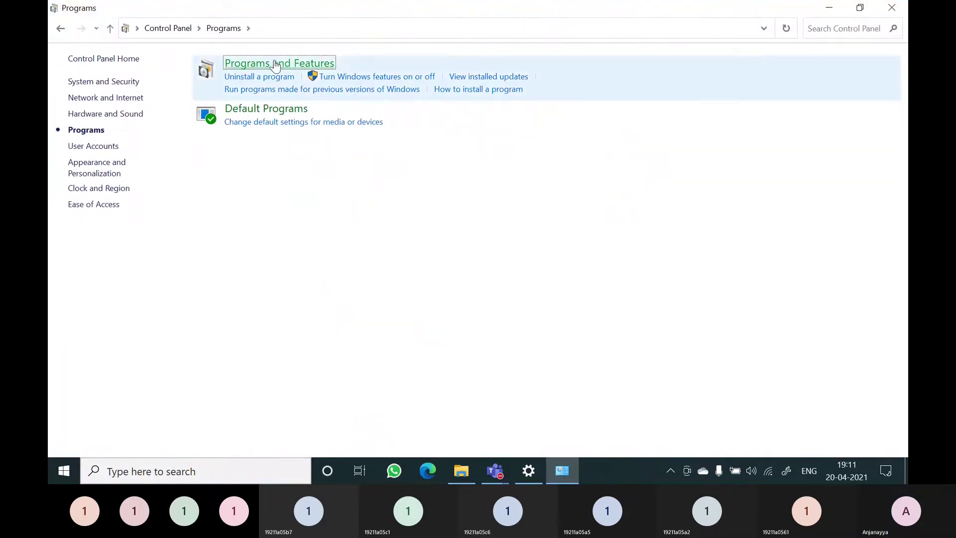
pyautogui.click(274, 65)
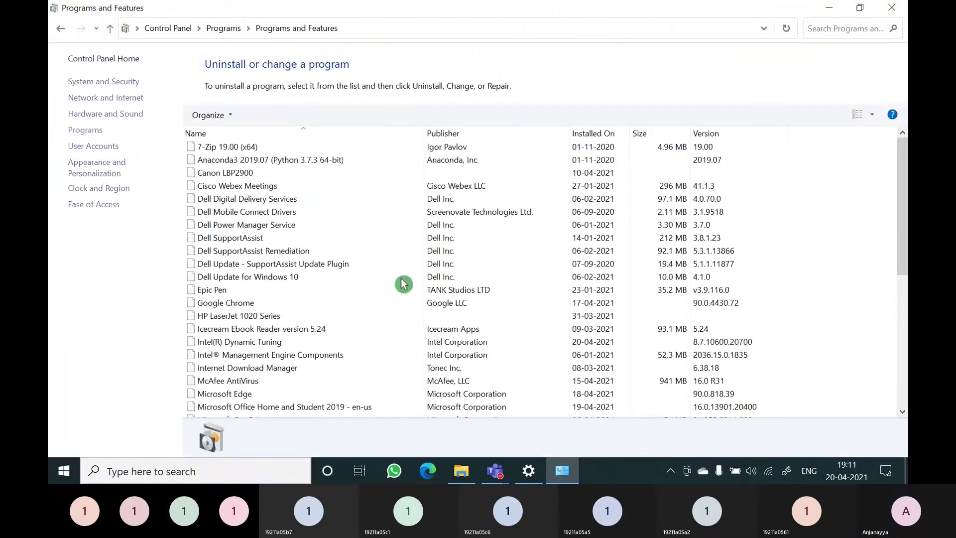
pyautogui.scroll(-7, 406, 282)
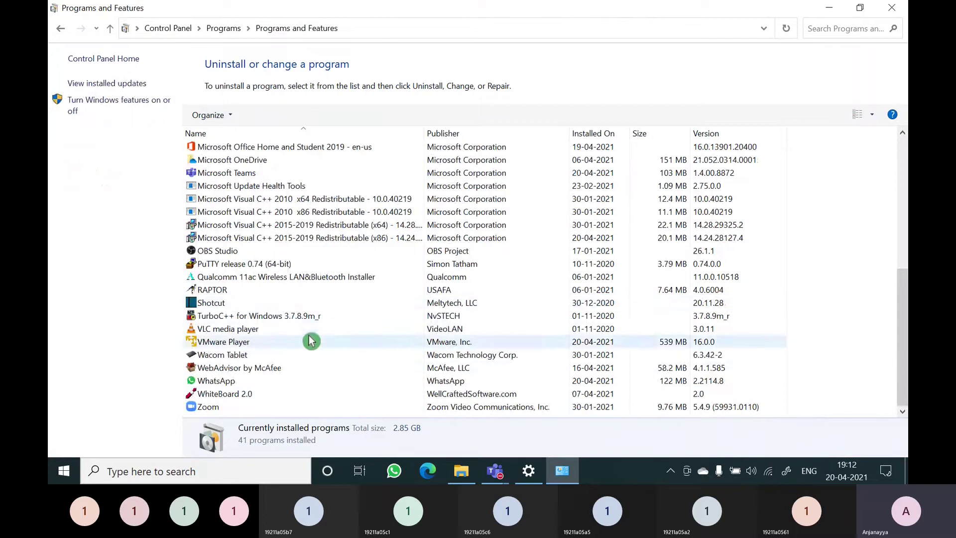
# Remove VMware Player through its Change wizard, keeping saved configurations, and finish the wizard
pyautogui.click(236, 343)
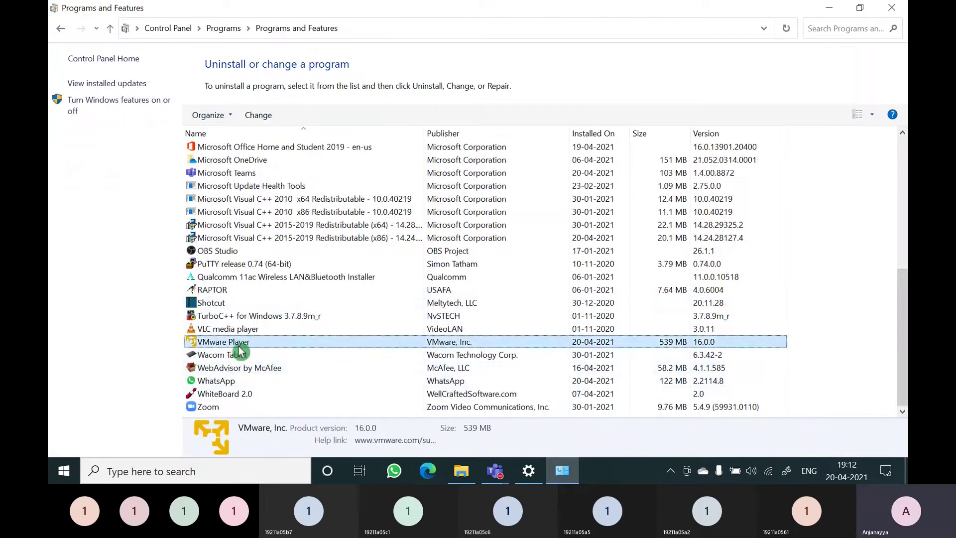
pyautogui.click(251, 119)
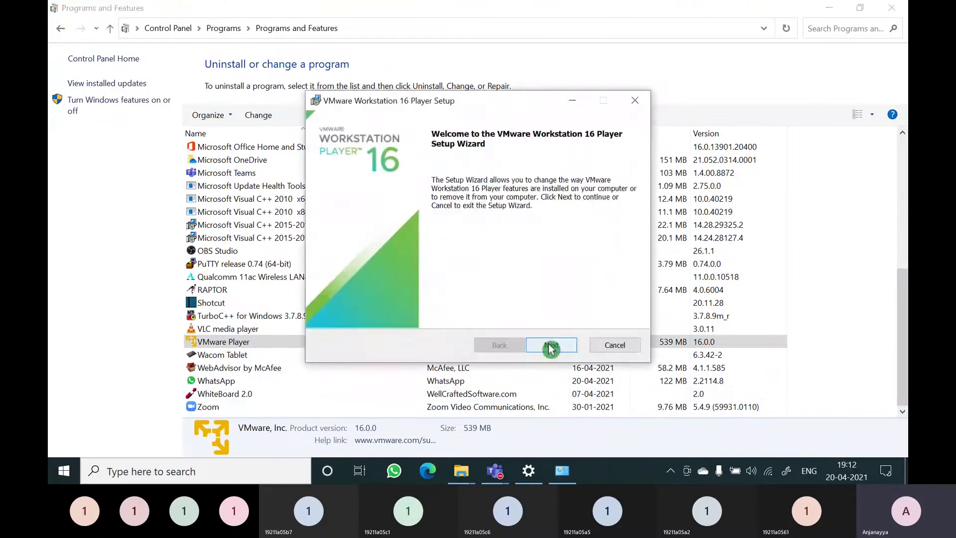
pyautogui.click(550, 347)
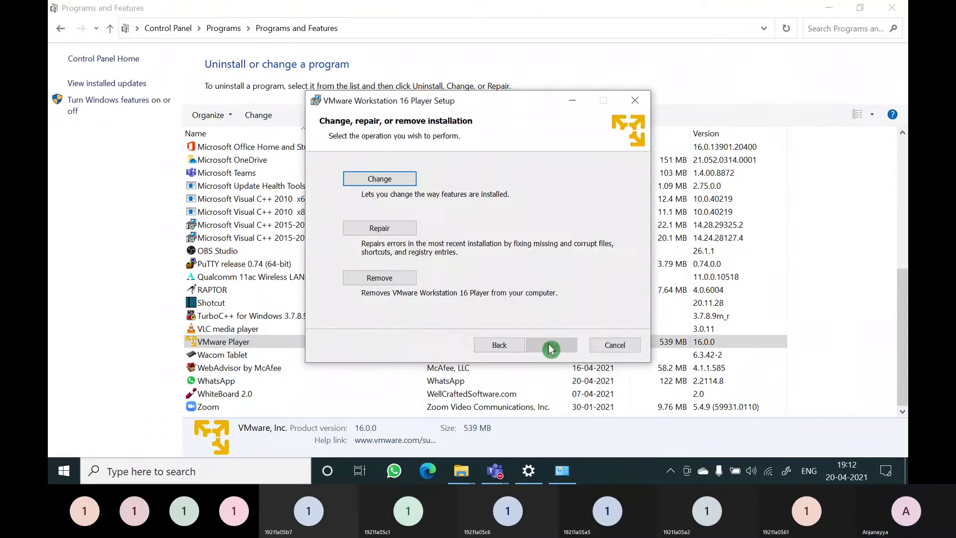
pyautogui.click(381, 278)
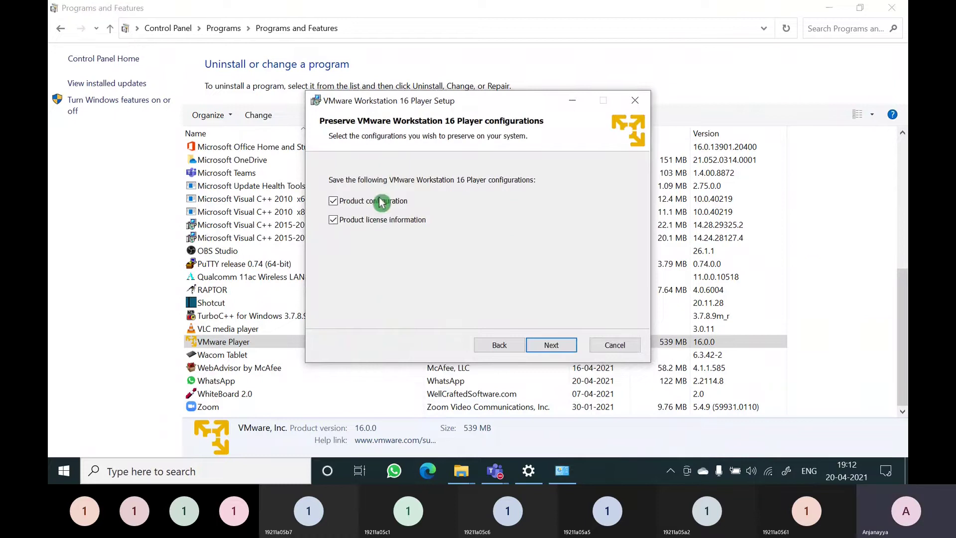
pyautogui.click(557, 347)
pyautogui.click(558, 347)
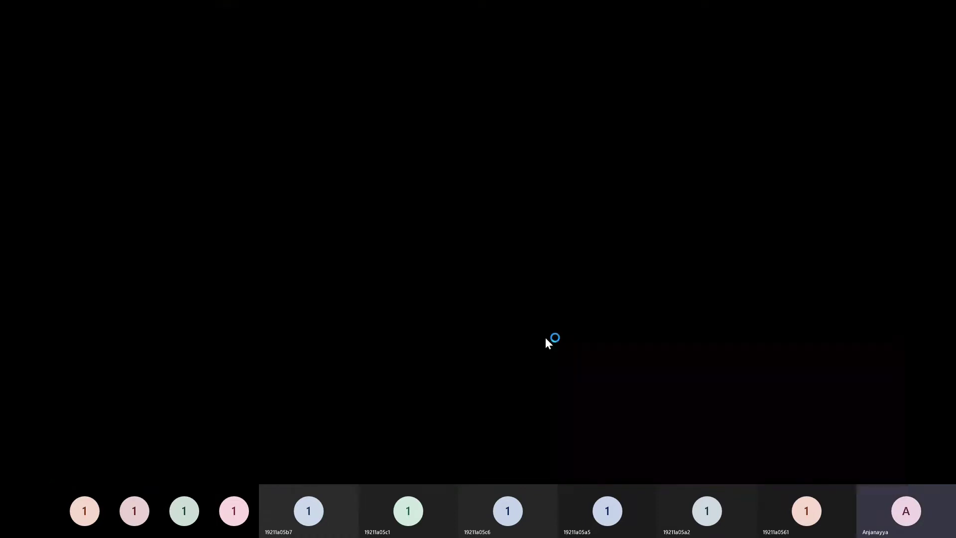
pyautogui.click(424, 333)
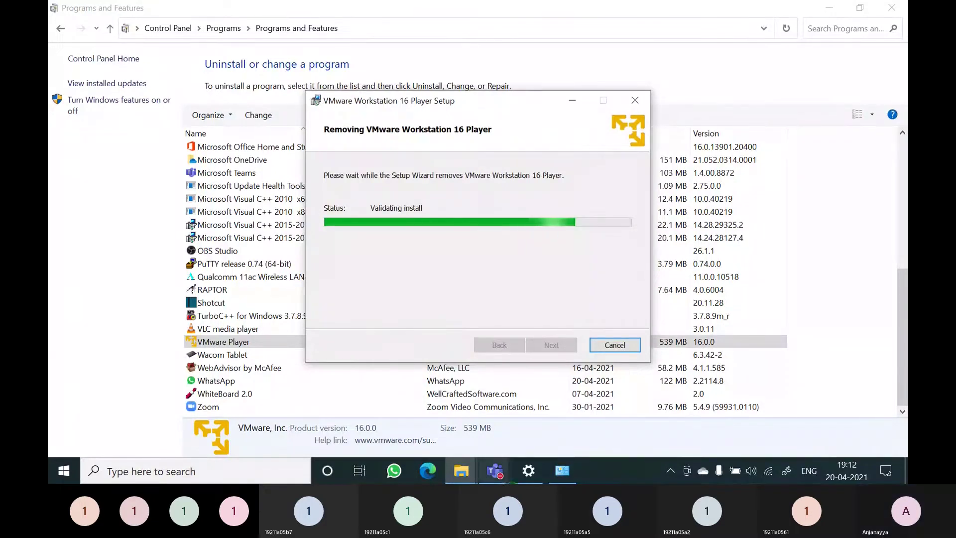
pyautogui.moveTo(501, 477)
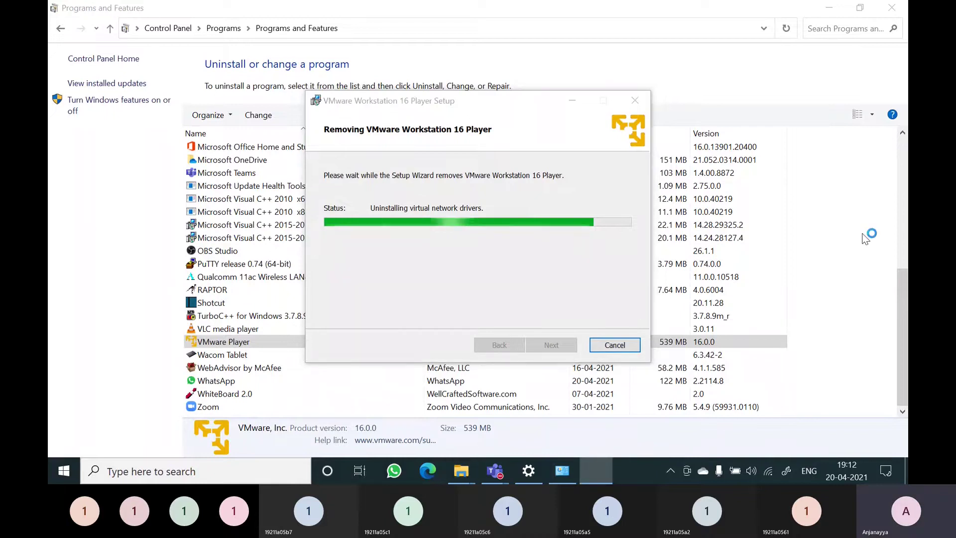
pyautogui.click(865, 240)
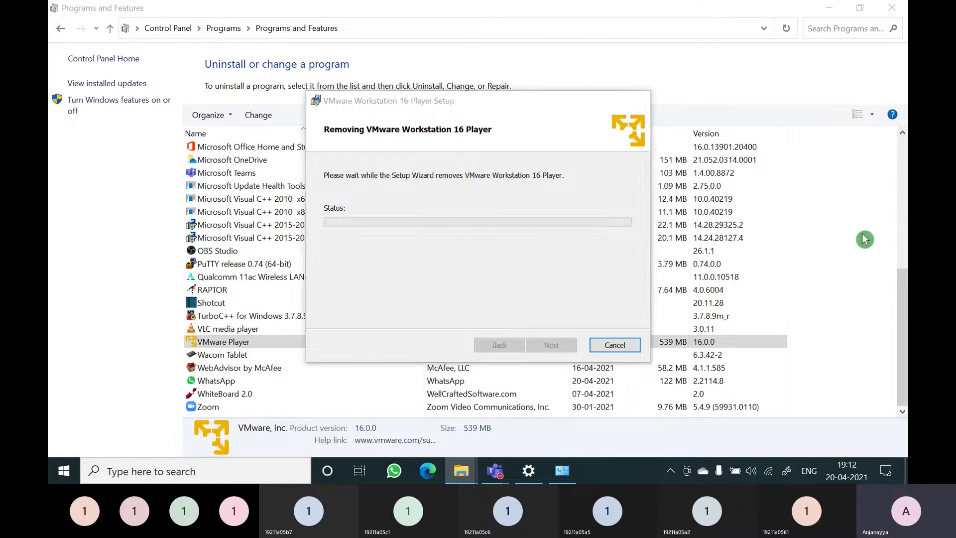
pyautogui.click(617, 344)
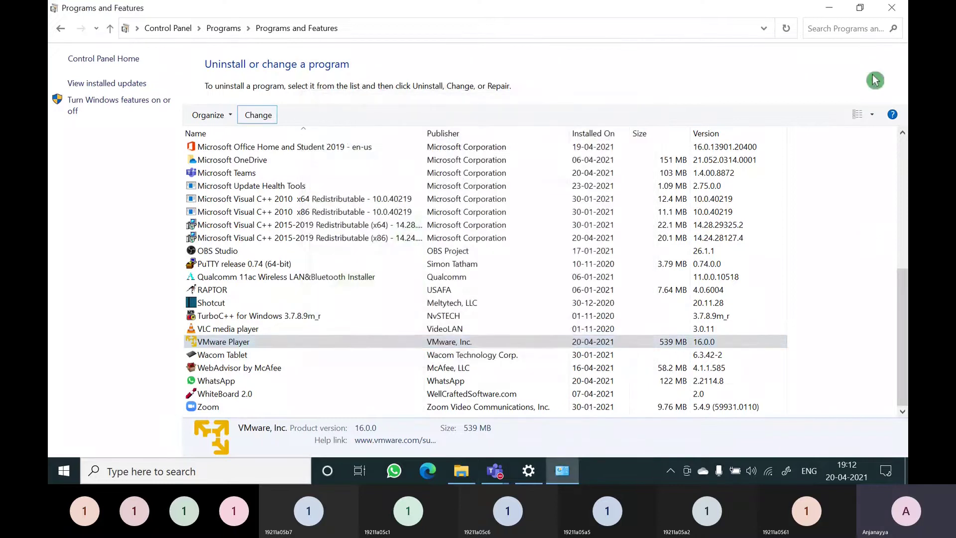
# From the desktop, open Edge and search Bing for 'vmware download'
pyautogui.click(830, 13)
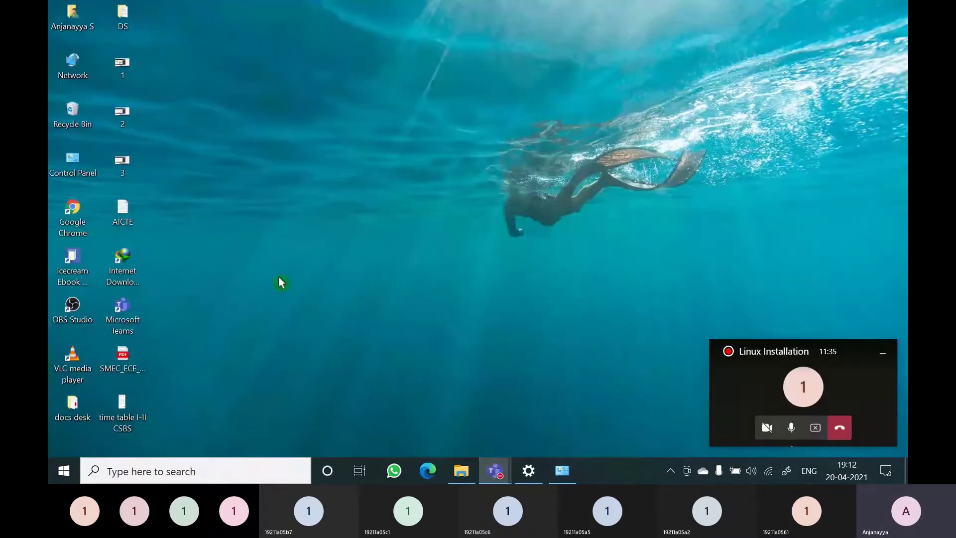
pyautogui.click(266, 302)
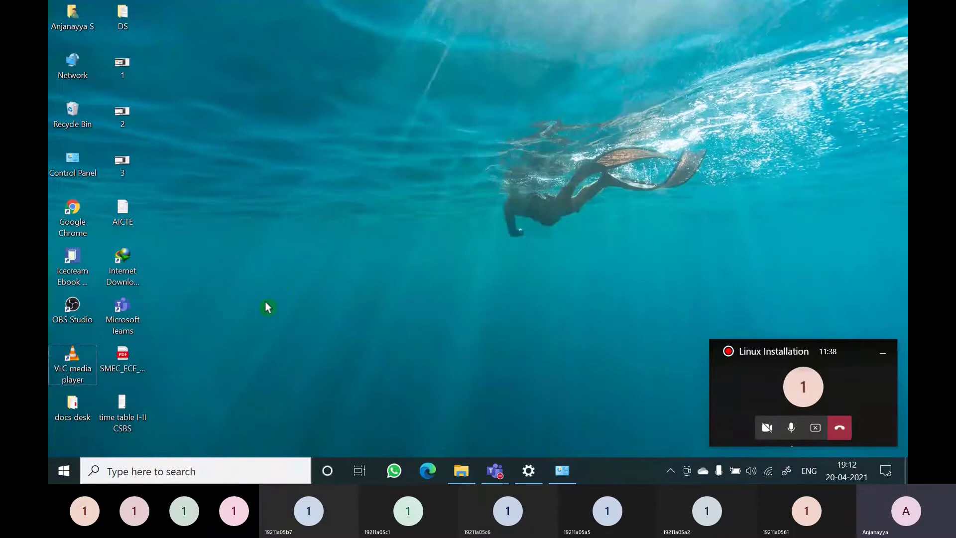
pyautogui.click(428, 471)
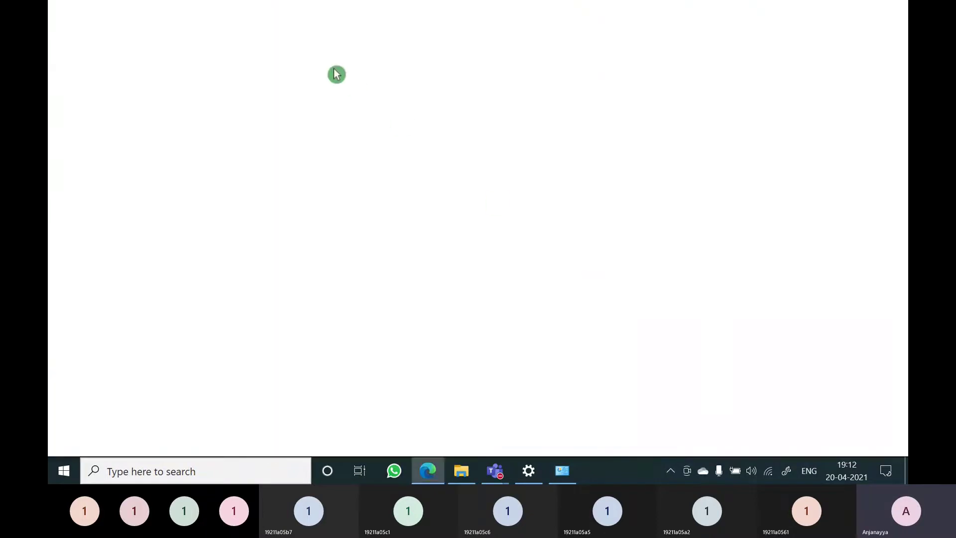
pyautogui.write('v')
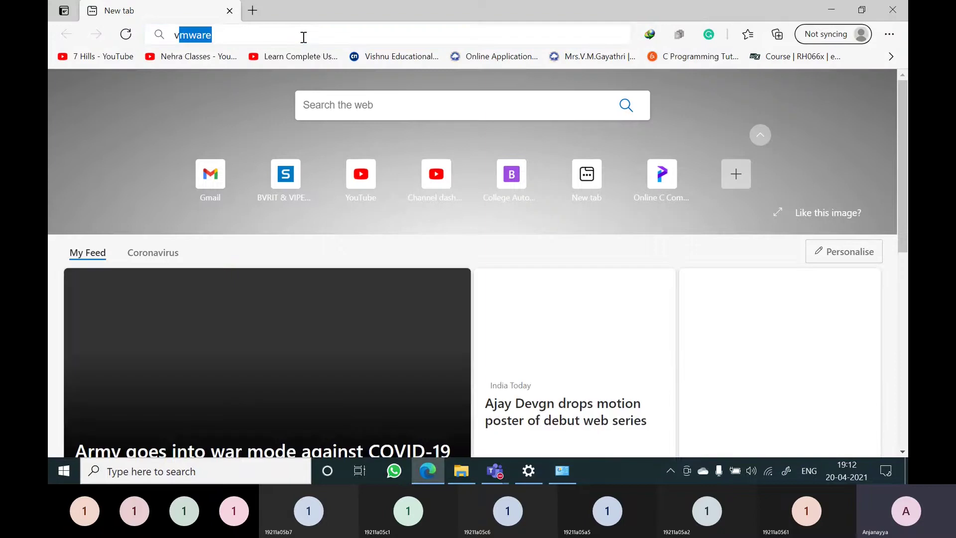
pyautogui.write('mware')
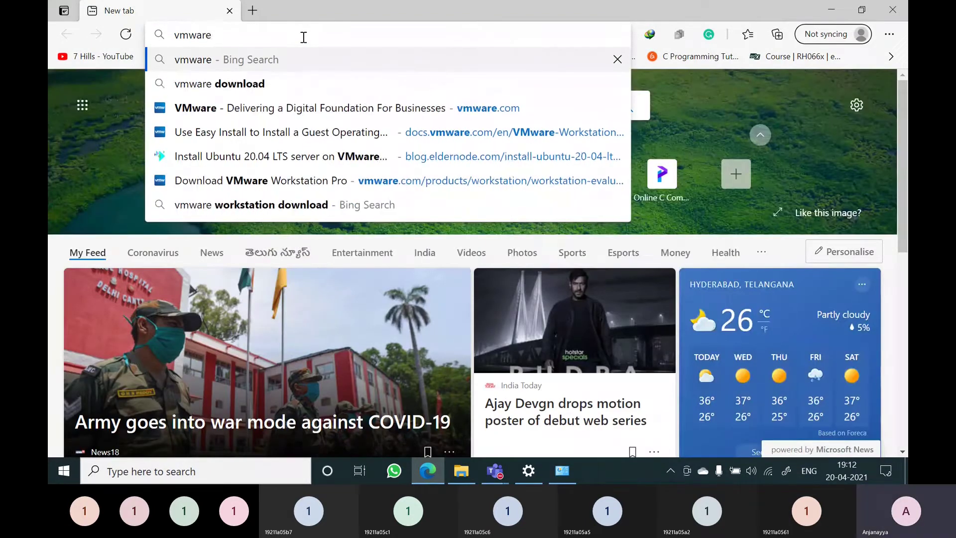
pyautogui.write(' download')
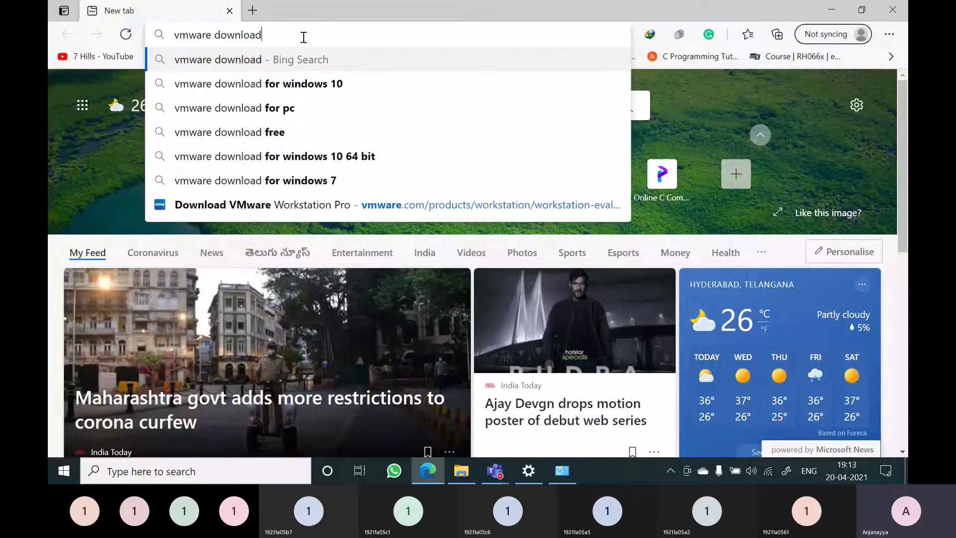
pyautogui.press('Return')
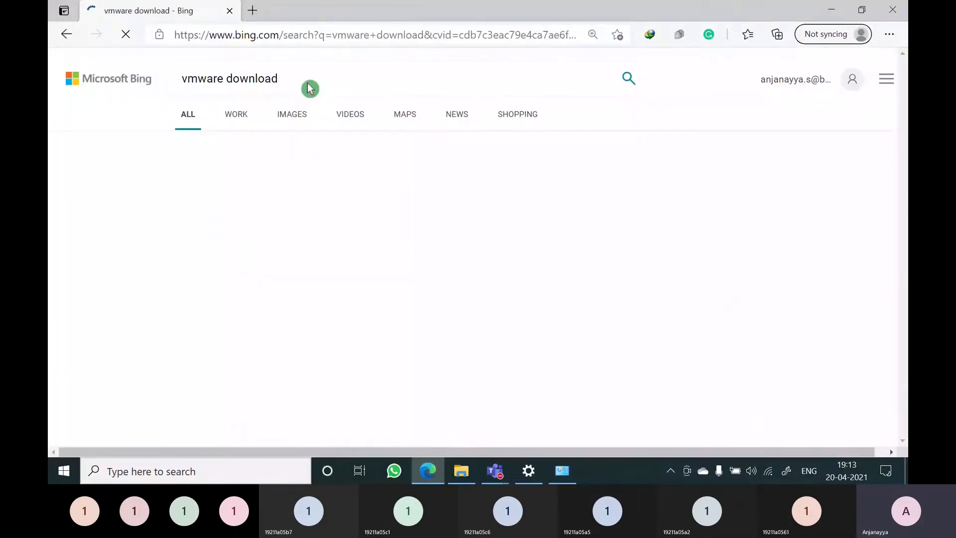
# Open the 'Download VMware Workstation Pro' result and view its Workstation 16 Pro download links
pyautogui.click(303, 219)
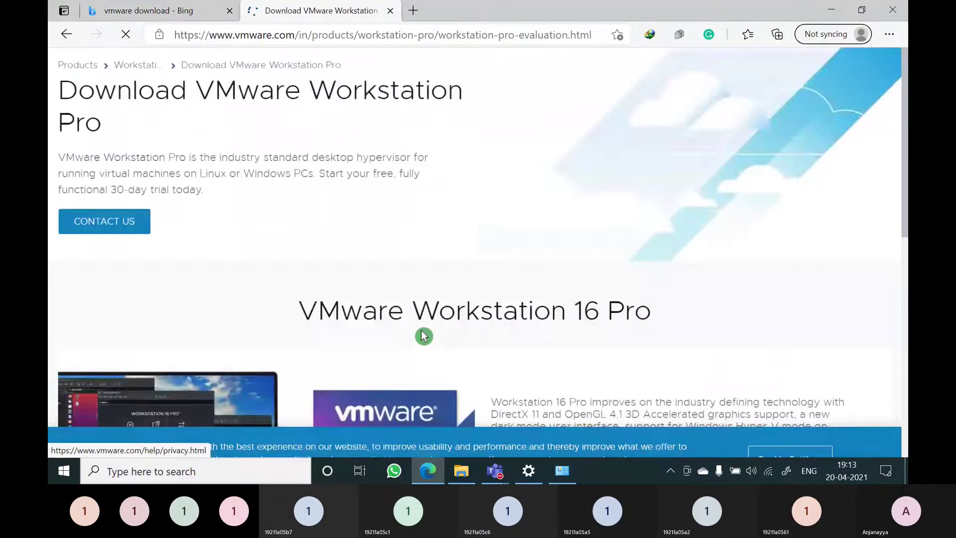
pyautogui.scroll(-10, 421, 331)
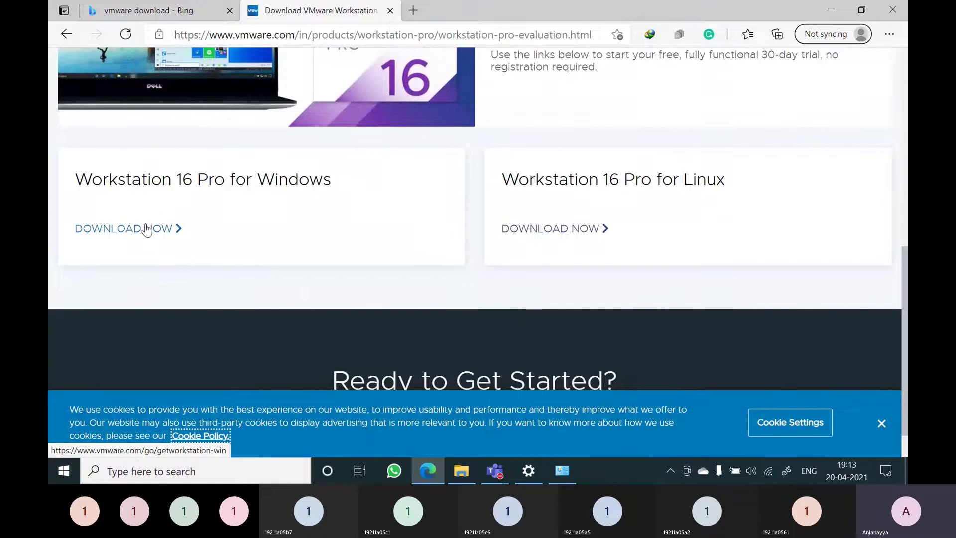
pyautogui.click(115, 8)
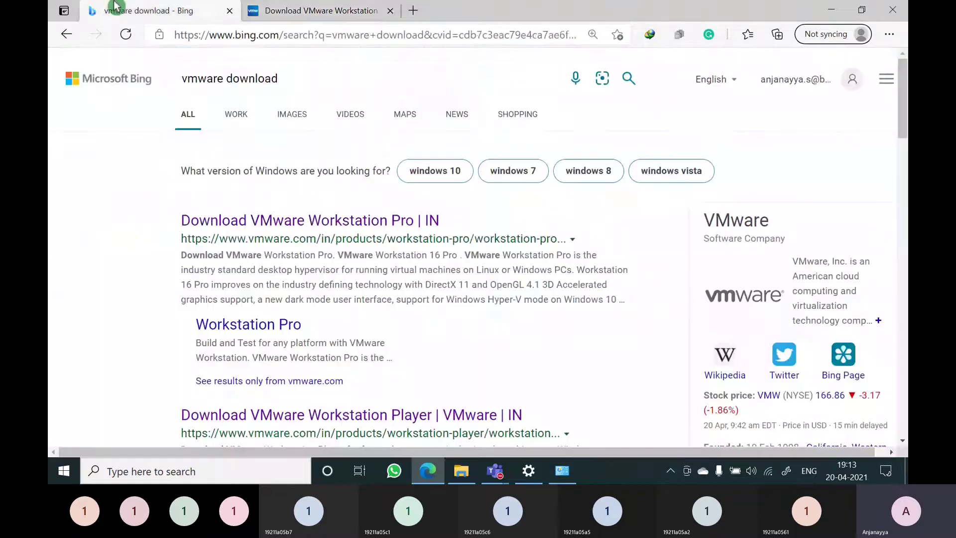
pyautogui.click(256, 78)
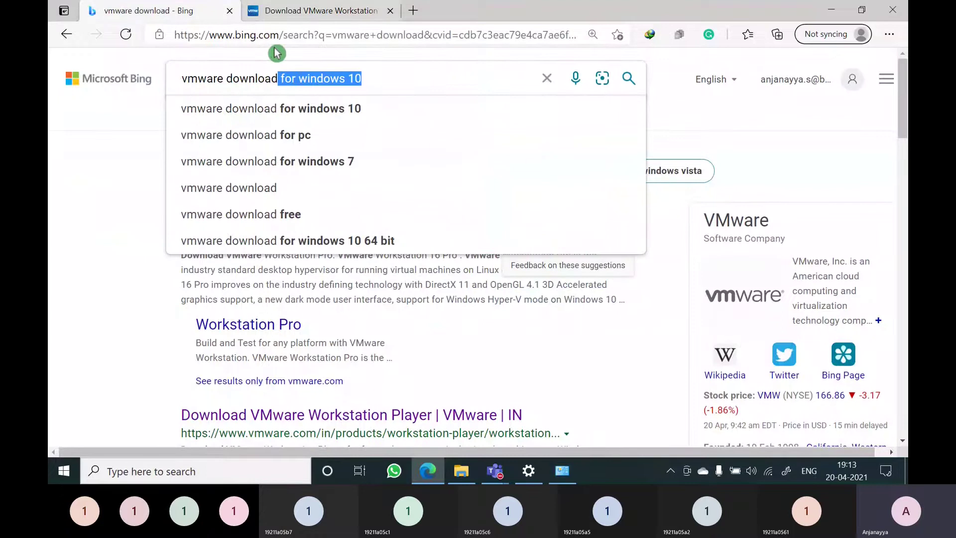
pyautogui.click(134, 158)
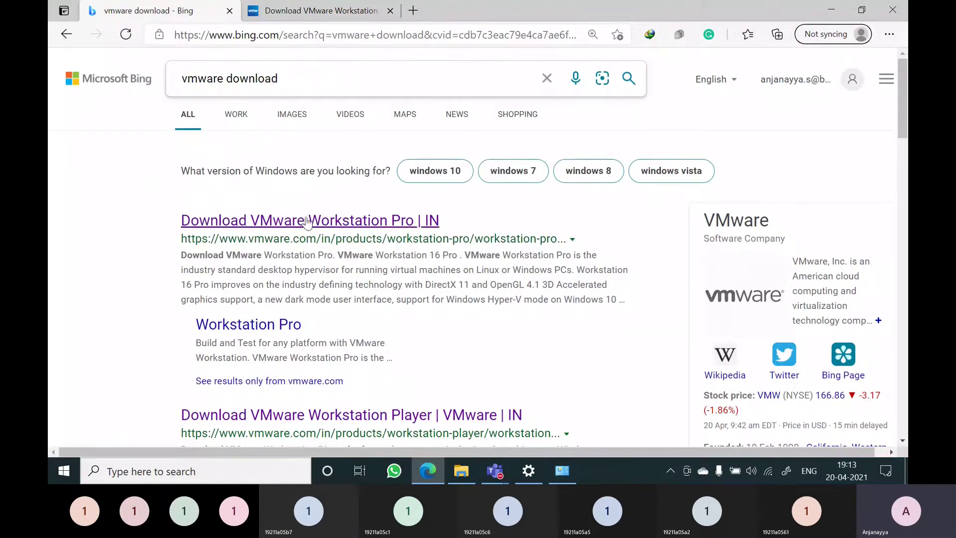
pyautogui.click(312, 13)
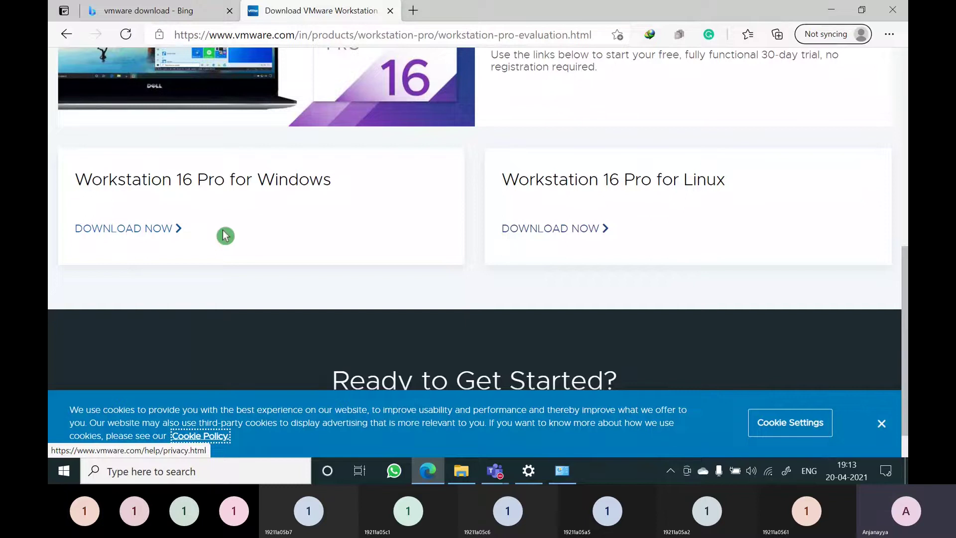
pyautogui.click(461, 470)
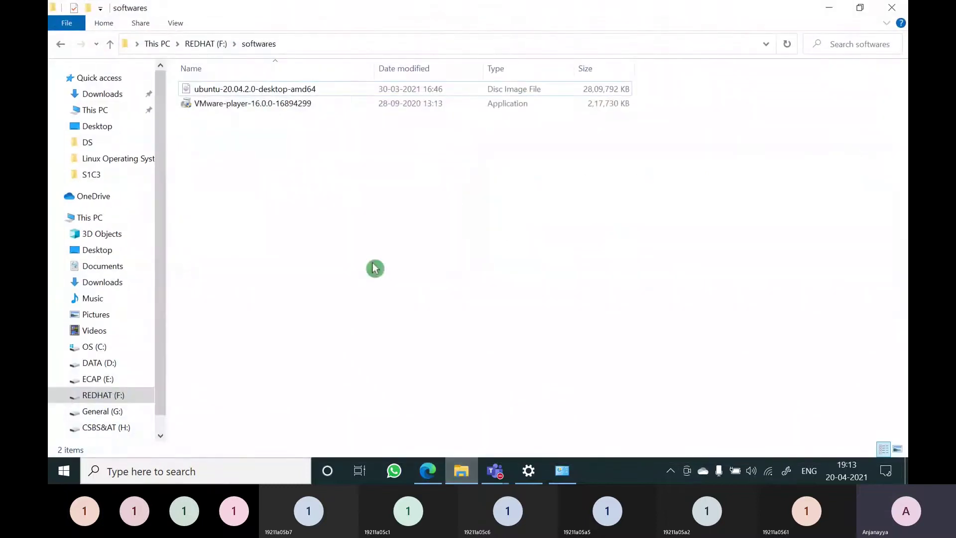
# Run the VMware-player-16.0.0-16894299 installer from F:\softwares and approve the UAC prompt
pyautogui.click(222, 104)
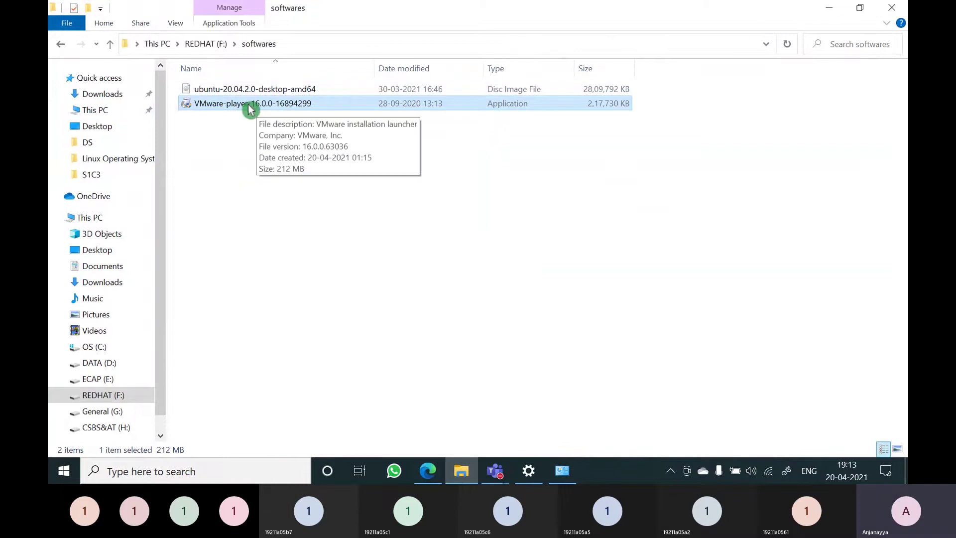
pyautogui.click(822, 10)
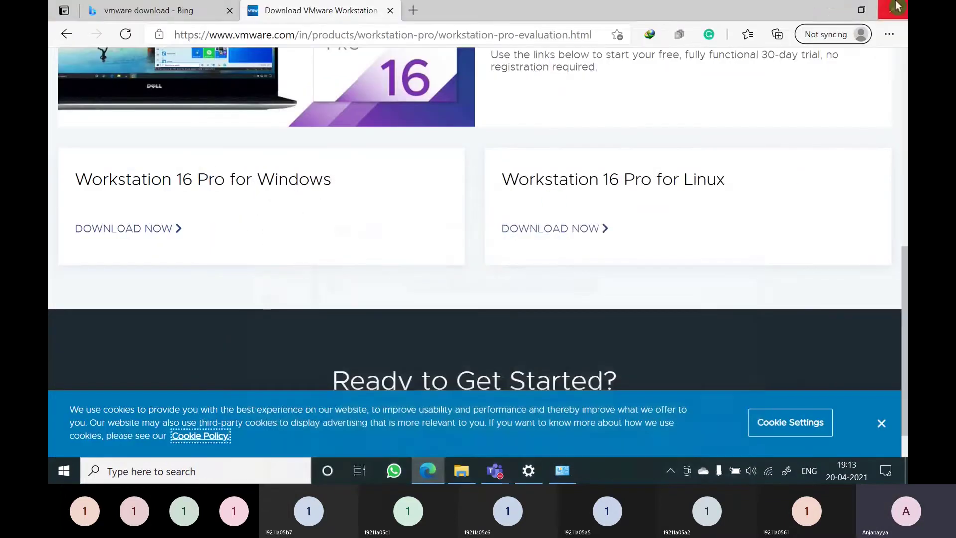
pyautogui.click(836, 10)
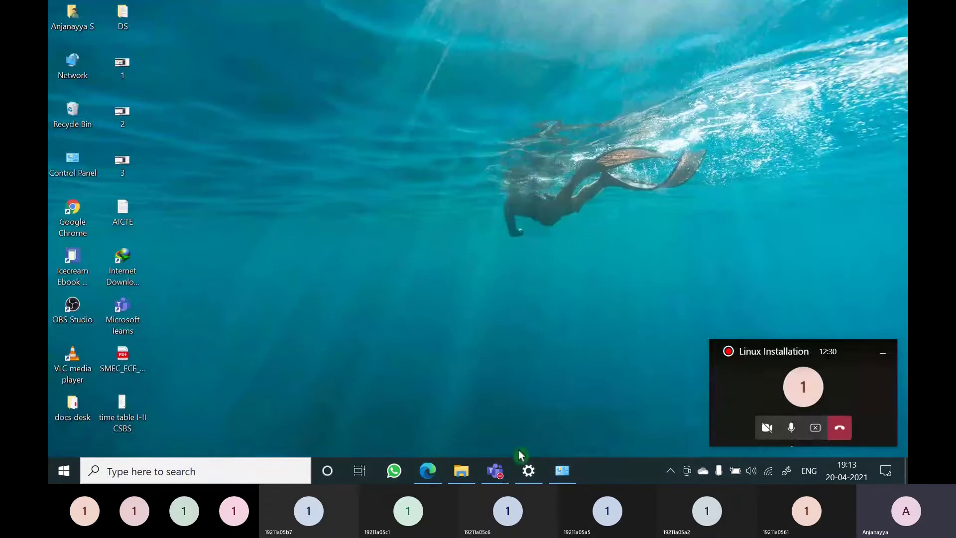
pyautogui.click(461, 470)
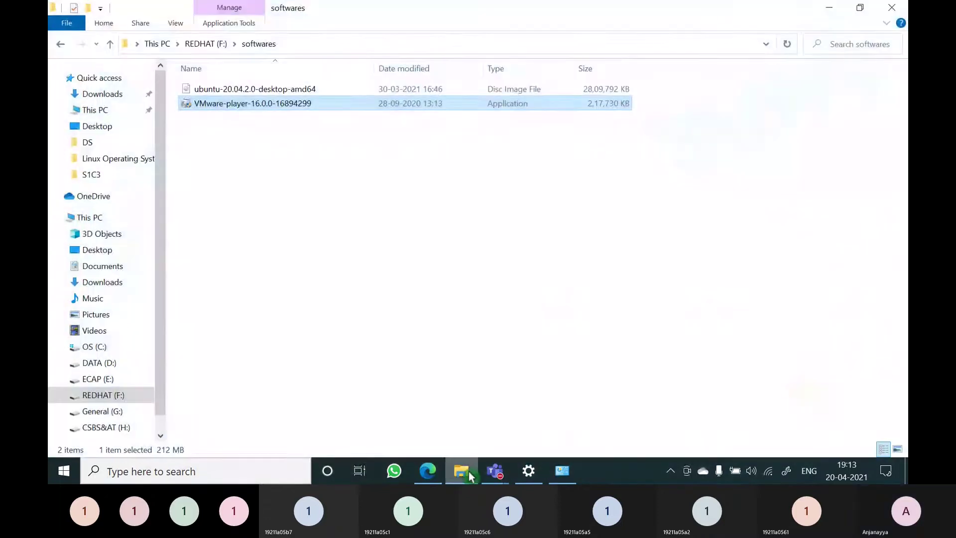
pyautogui.doubleClick(242, 104)
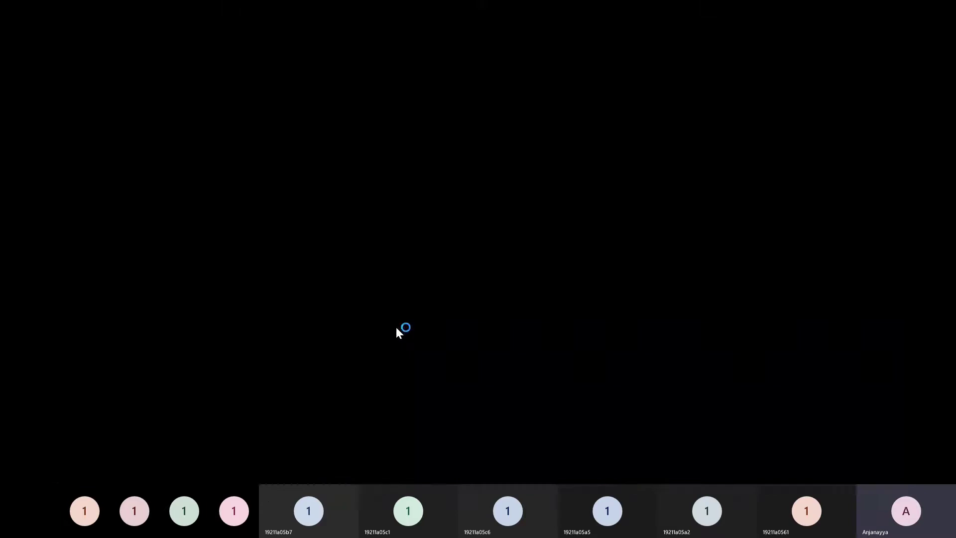
pyautogui.click(397, 327)
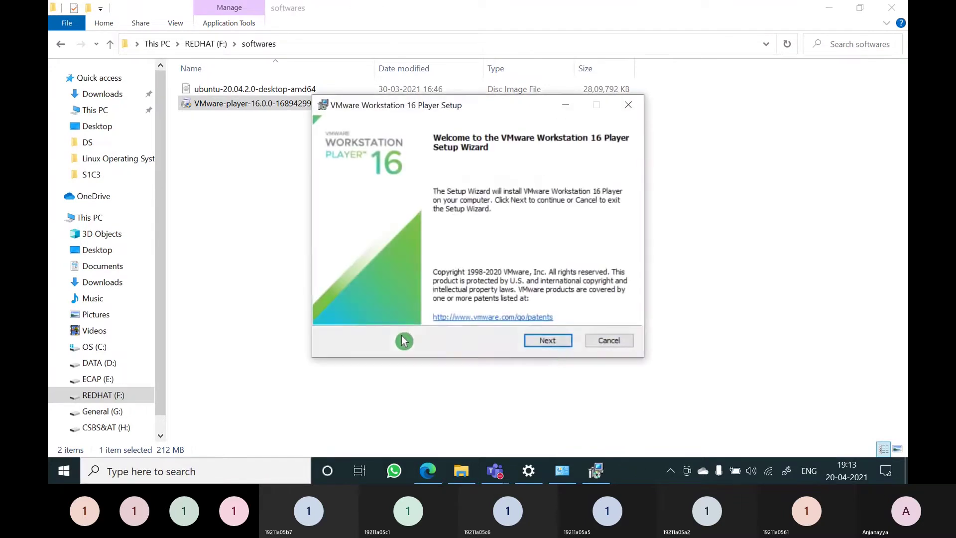
# Accept the licence and install VMware Workstation 16 Player with default settings and both shortcuts
pyautogui.click(549, 343)
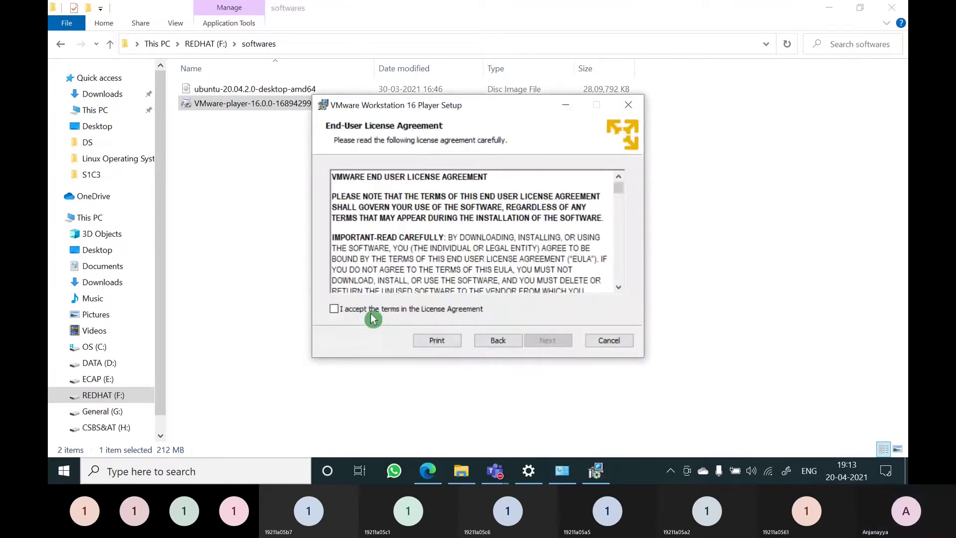
pyautogui.click(372, 314)
pyautogui.click(544, 340)
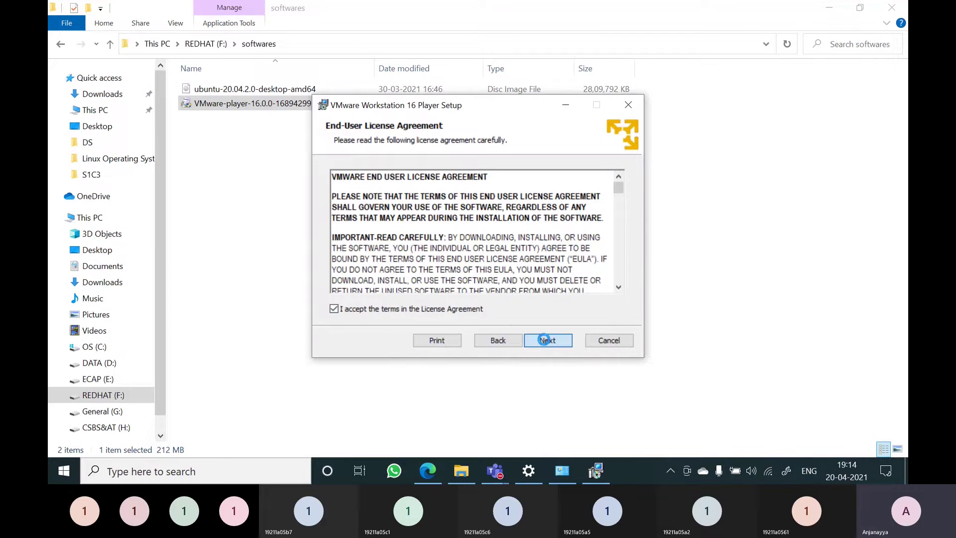
pyautogui.click(545, 341)
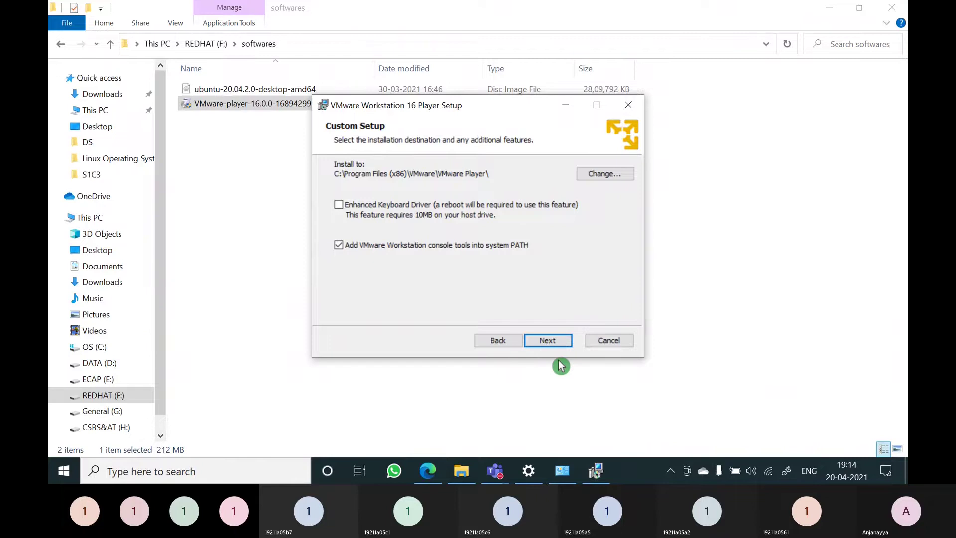
pyautogui.click(552, 340)
pyautogui.click(553, 342)
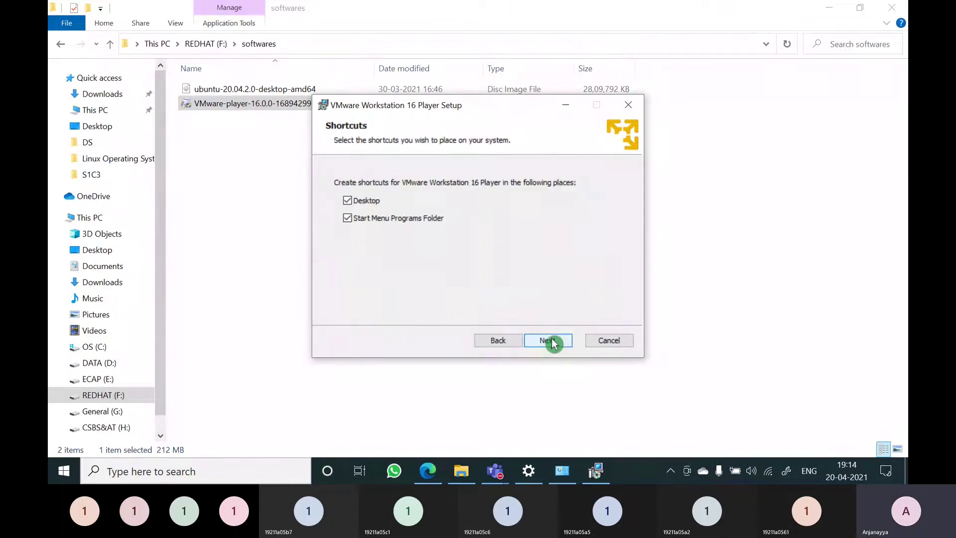
pyautogui.click(548, 340)
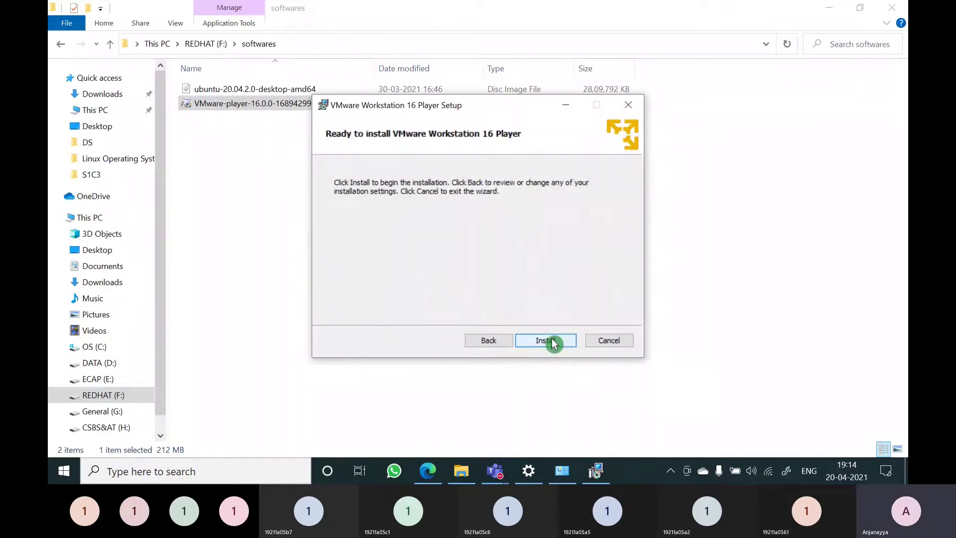
pyautogui.click(553, 342)
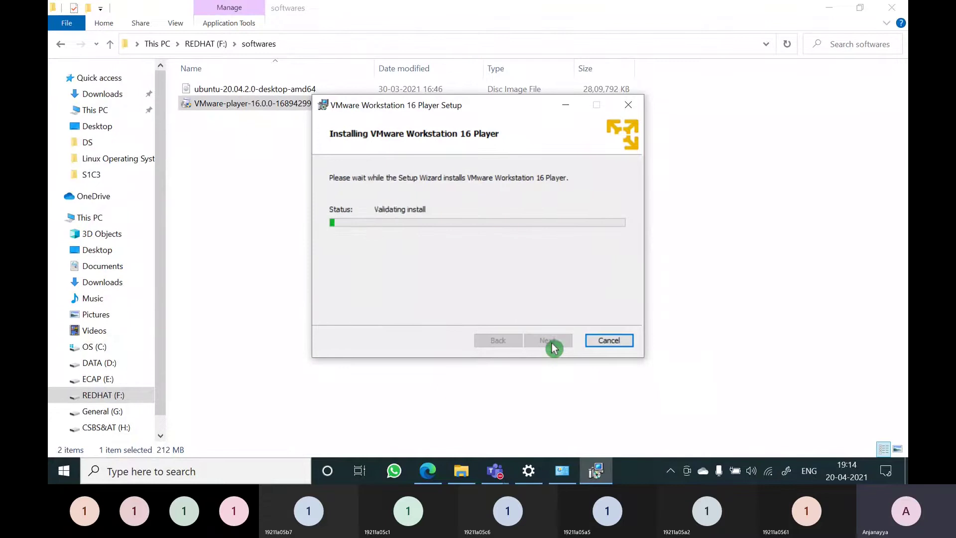
pyautogui.click(828, 9)
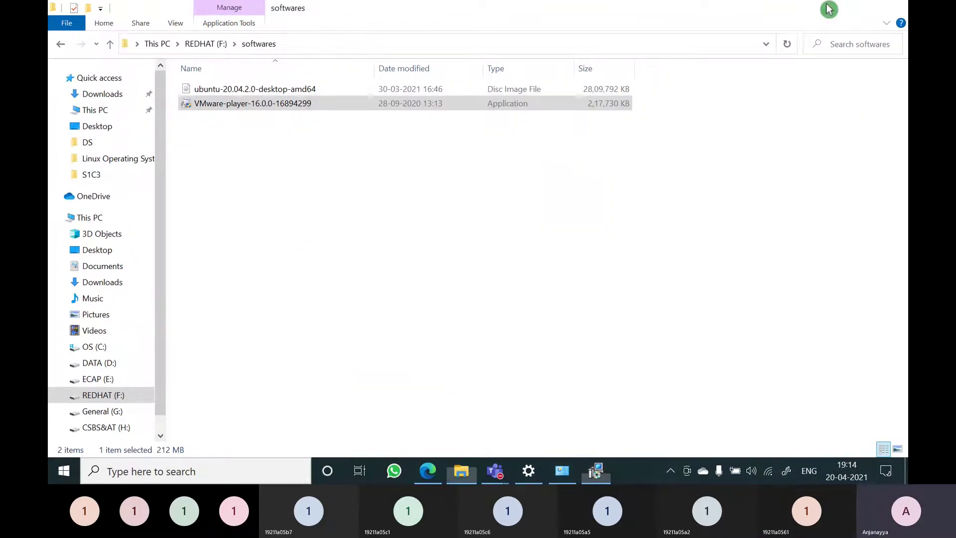
pyautogui.click(828, 9)
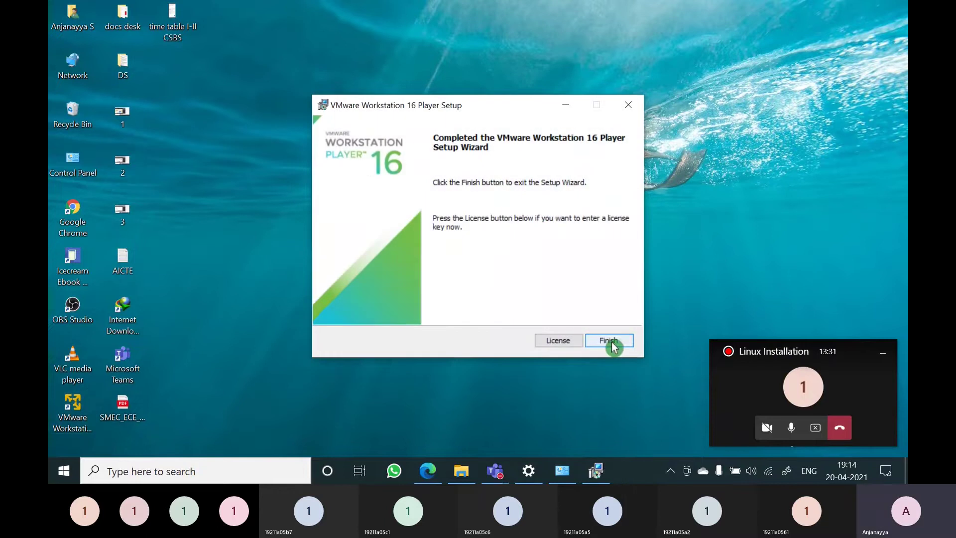
pyautogui.click(612, 342)
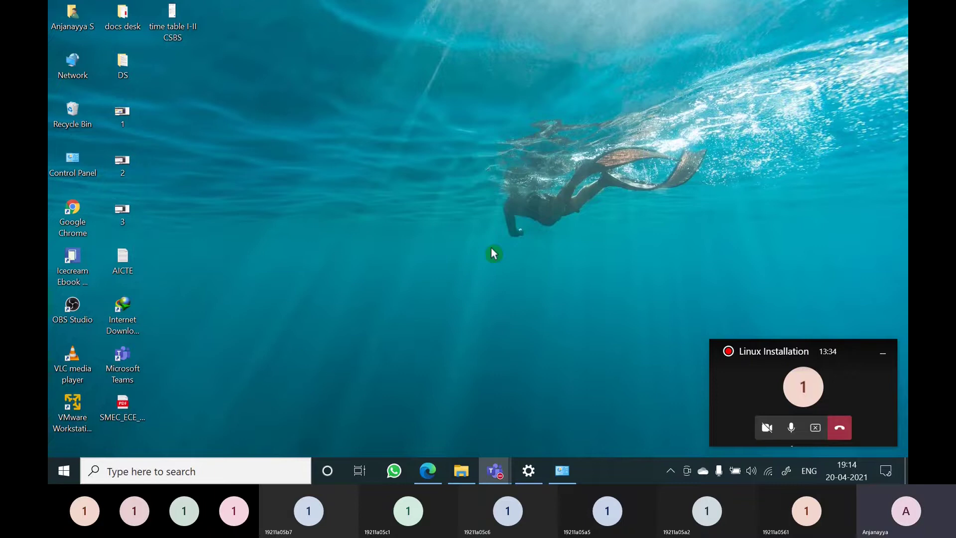
# Launch VMware Workstation 16 Player from its desktop shortcut and reposition the restored window
pyautogui.click(72, 405)
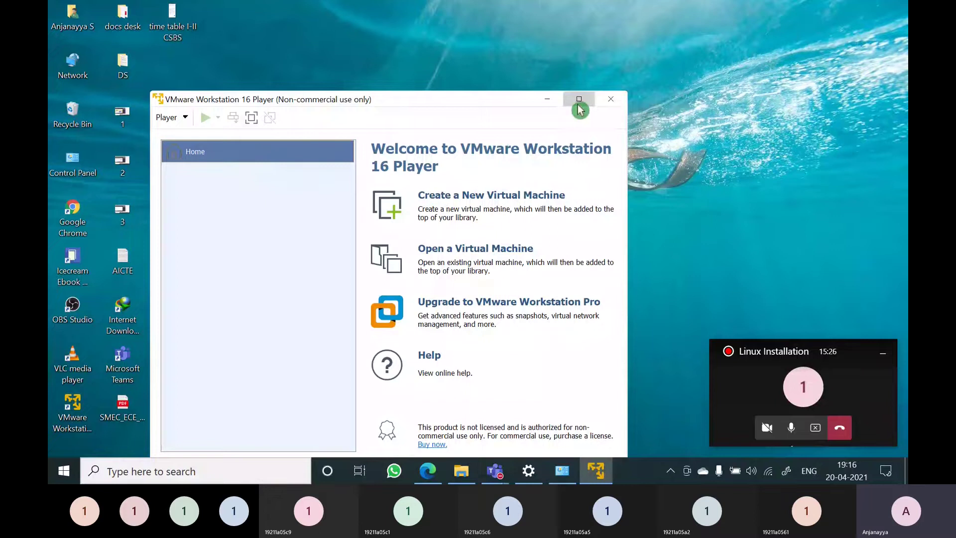
pyautogui.click(578, 103)
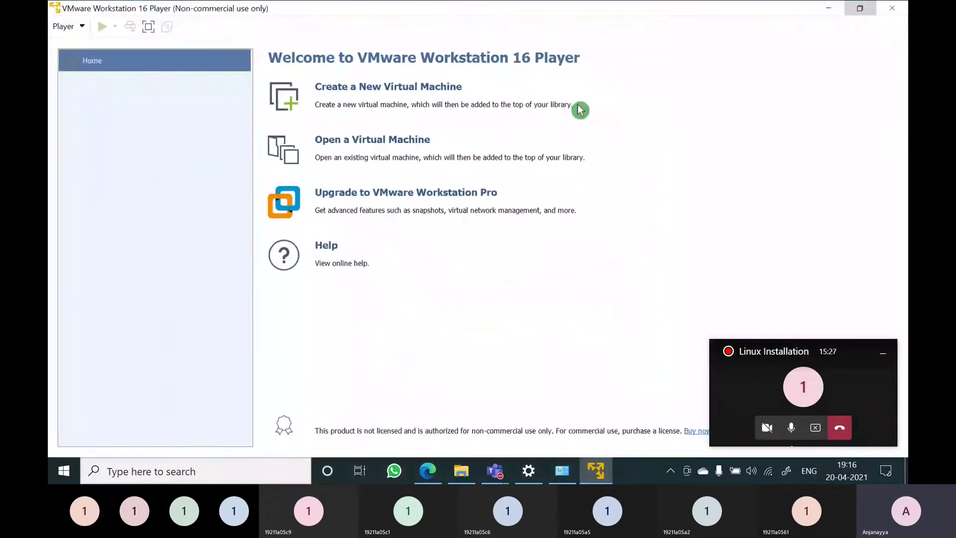
pyautogui.click(858, 9)
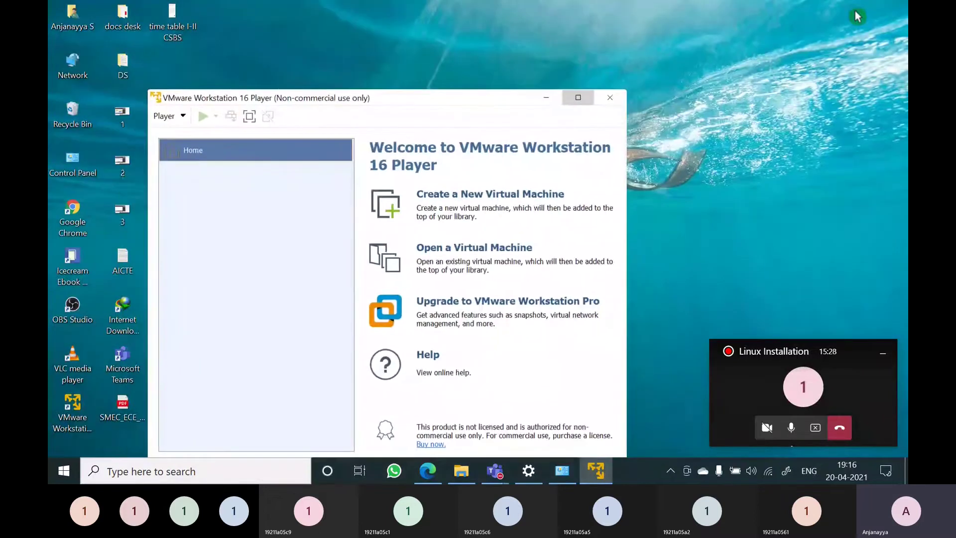
pyautogui.moveTo(466, 106); pyautogui.dragTo(548, 59)
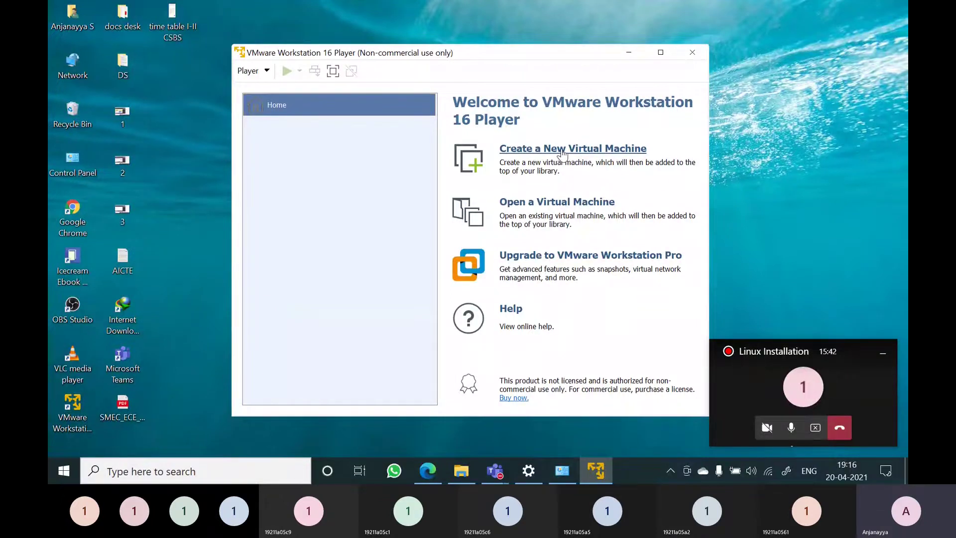
# Open the New Virtual Machine Wizard, then bring Edge back to the front
pyautogui.click(562, 154)
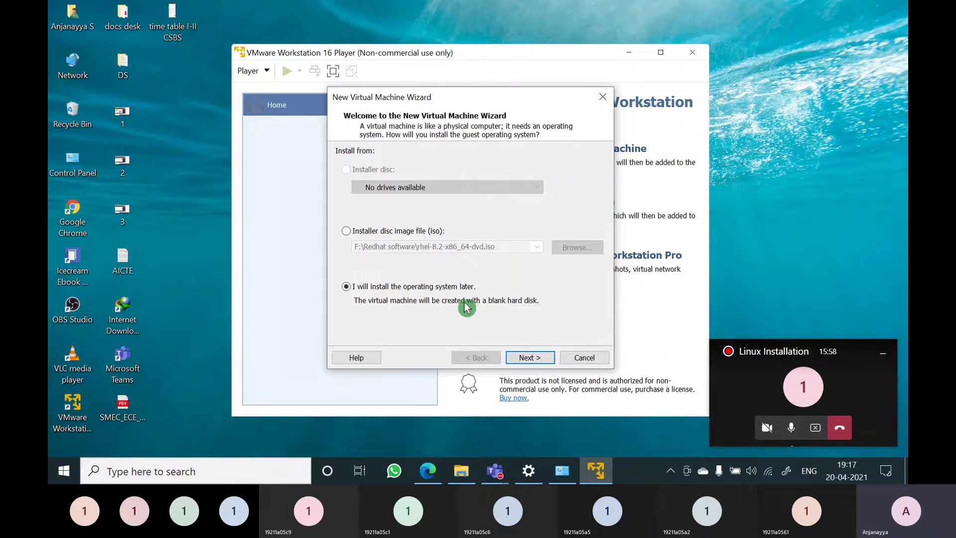
pyautogui.click(434, 476)
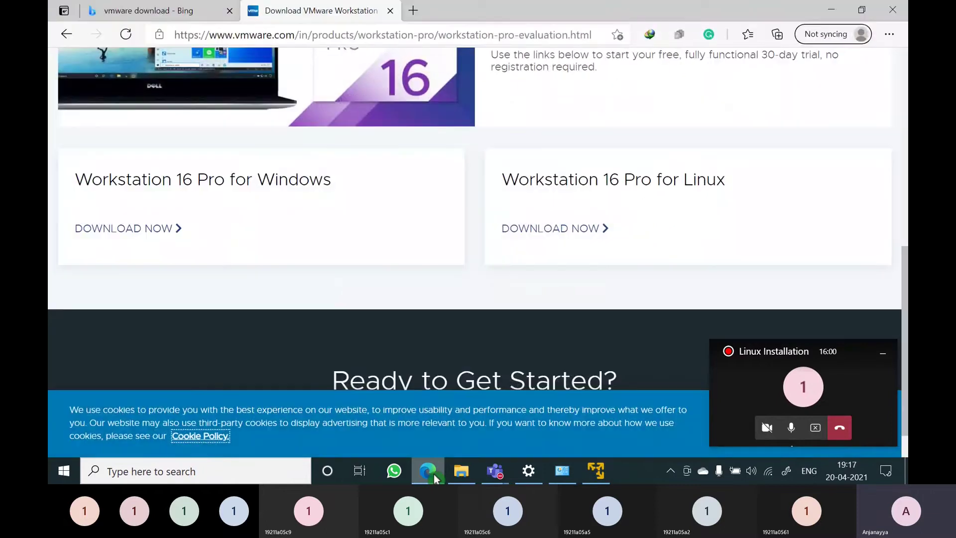
# Close the VMware tab and go to developers.redhat.com, correcting the mistyped address
pyautogui.click(390, 10)
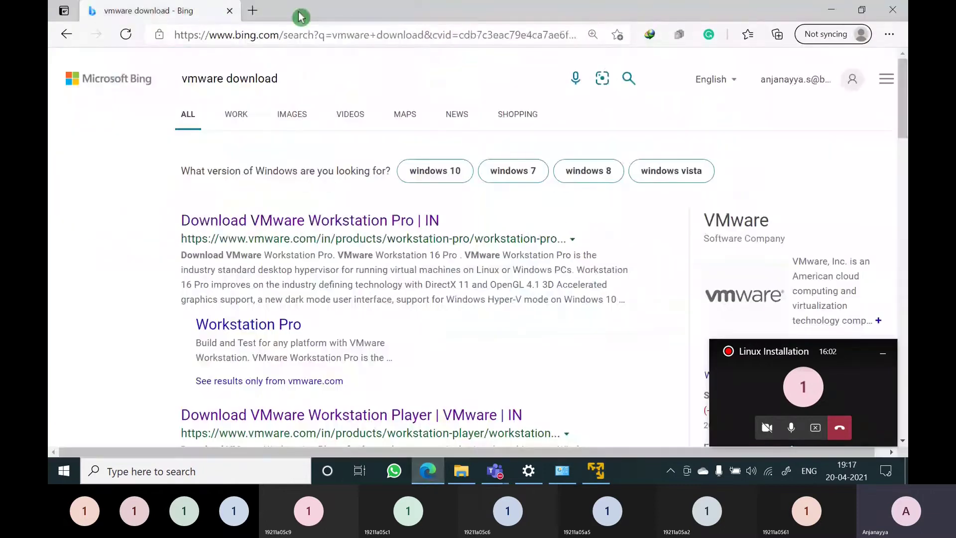
pyautogui.click(231, 36)
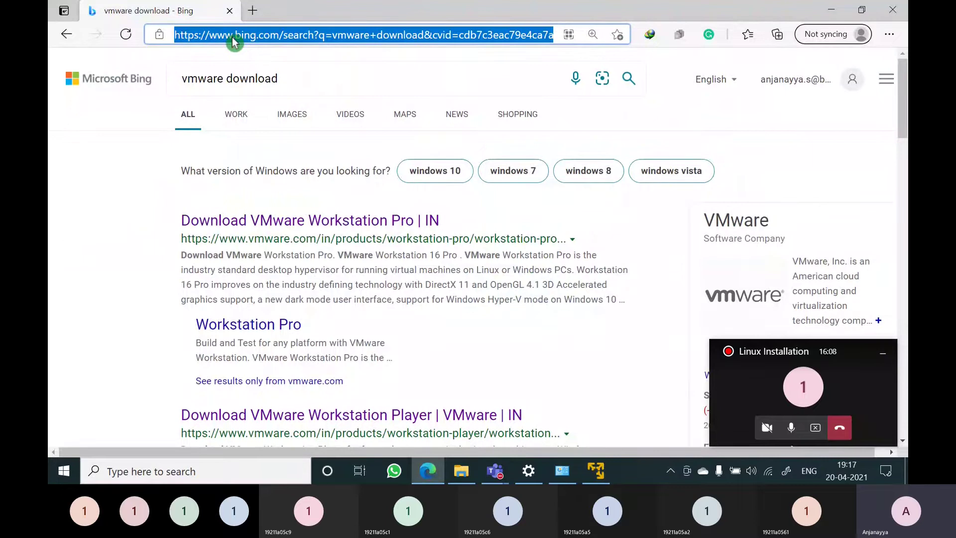
pyautogui.write('developer,redhat.com')
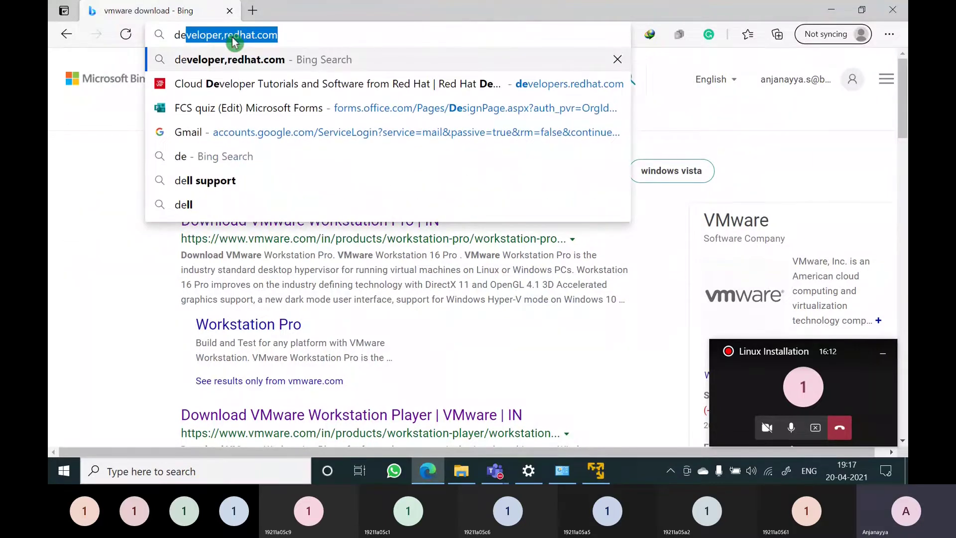
pyautogui.press('End')
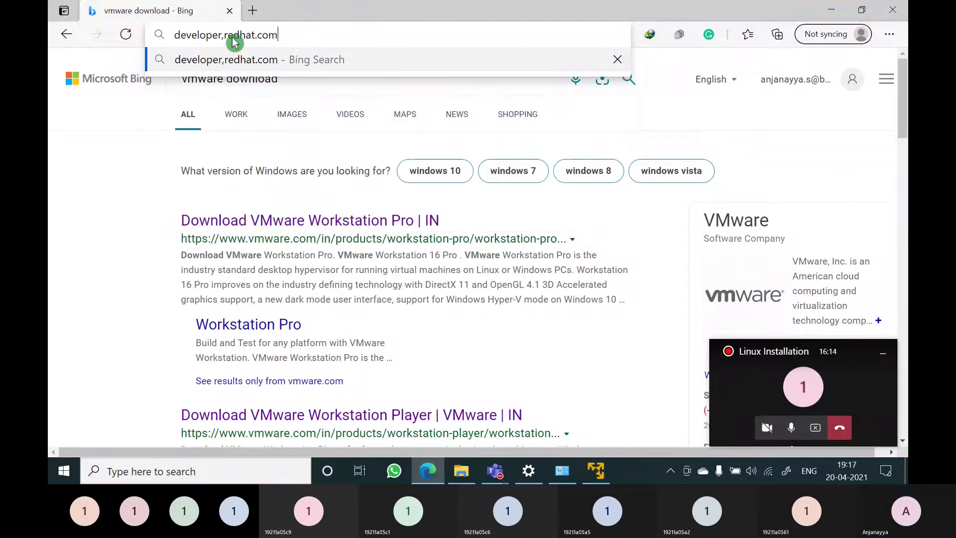
pyautogui.press('Left')
pyautogui.press('Left')
pyautogui.press('Left')
pyautogui.press('Left')
pyautogui.press('Left')
pyautogui.press('Left')
pyautogui.press('Left')
pyautogui.press('Left')
pyautogui.press('Left')
pyautogui.press('Left')
pyautogui.press('Left')
pyautogui.press('Left')
pyautogui.press('Left')
pyautogui.press('Left')
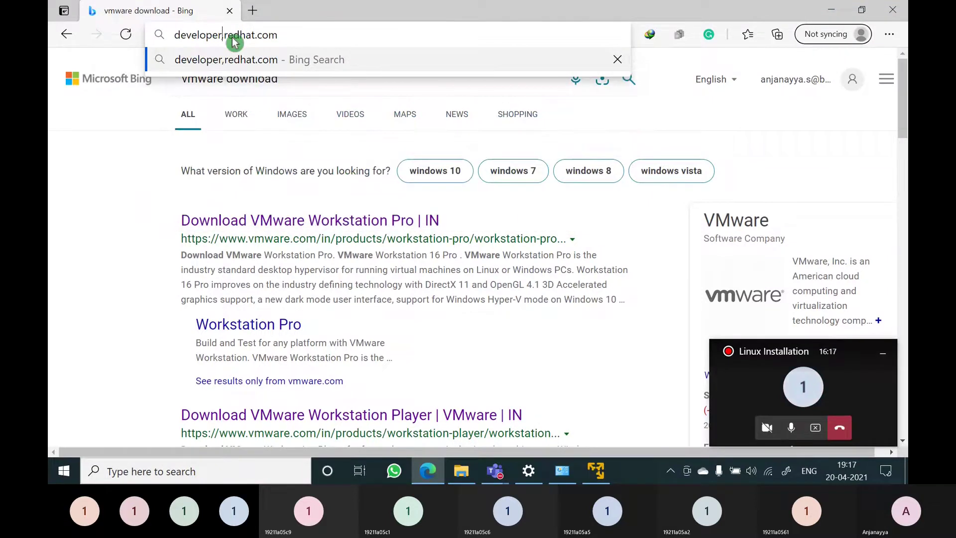
pyautogui.press('Delete')
pyautogui.write('r')
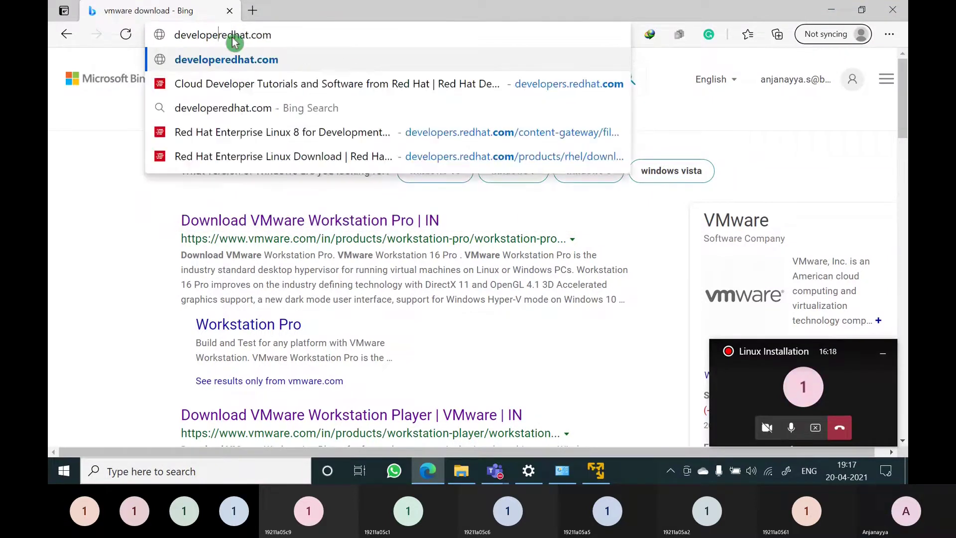
pyautogui.press('Delete')
pyautogui.write('.')
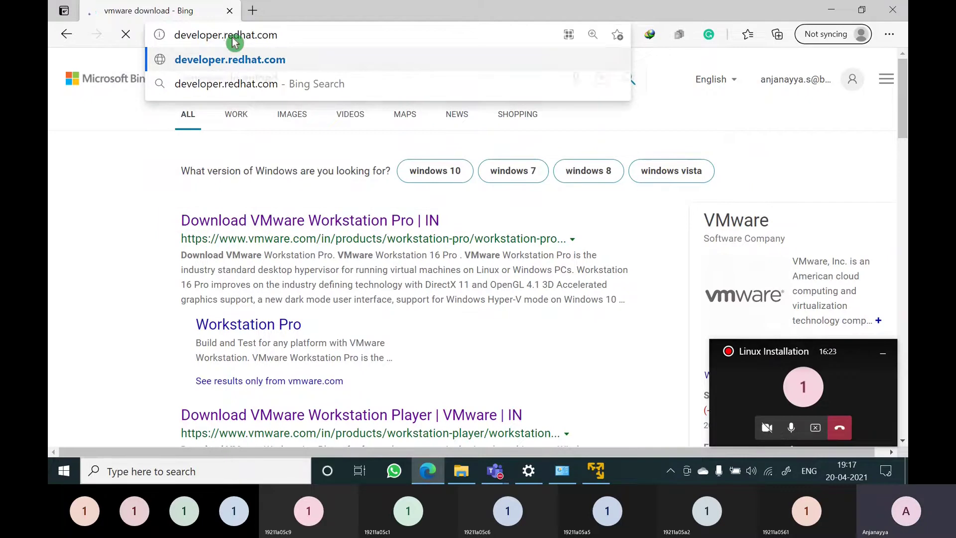
pyautogui.press('Return')
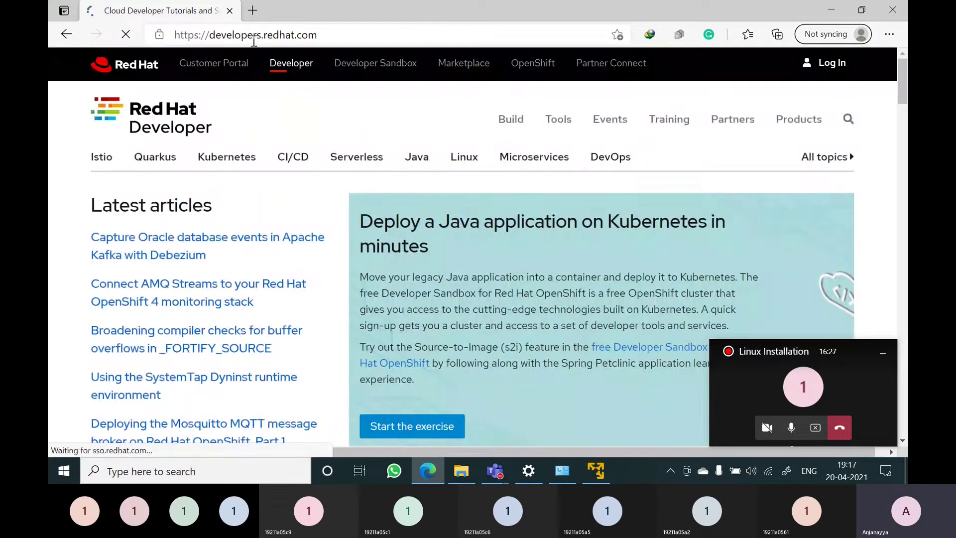
# Load the Linux for developers topic page and scroll down to its Download RHEL link
pyautogui.click(466, 159)
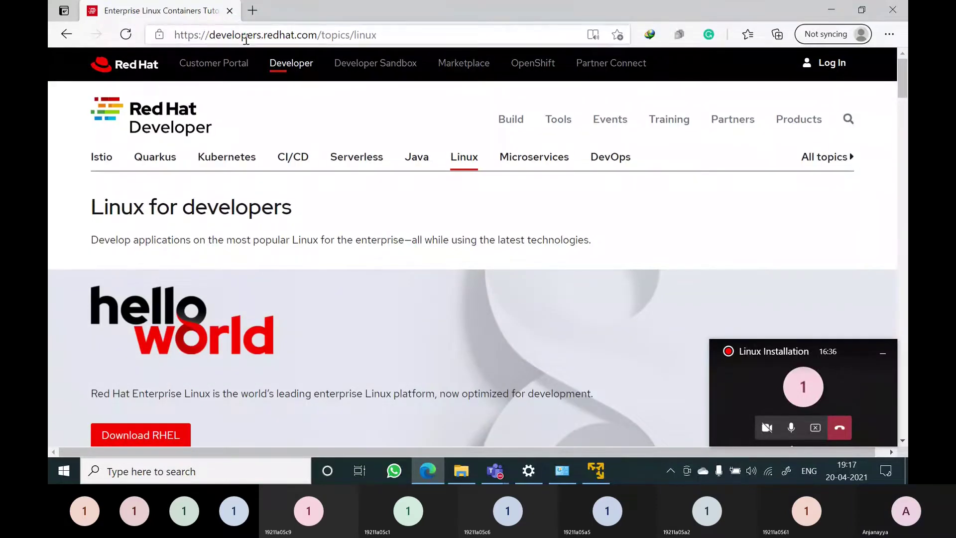
pyautogui.click(459, 162)
pyautogui.scroll(-2, 390, 309)
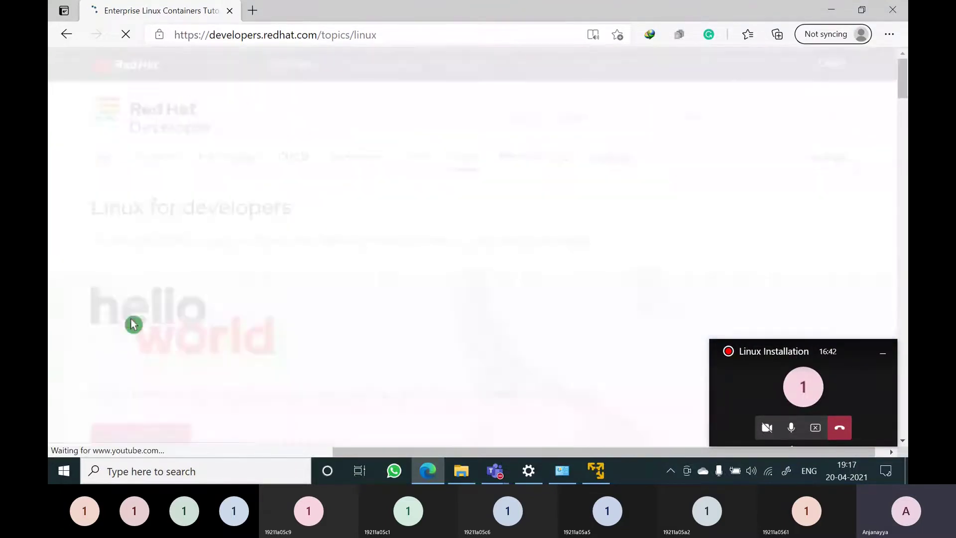
pyautogui.scroll(-4, 260, 347)
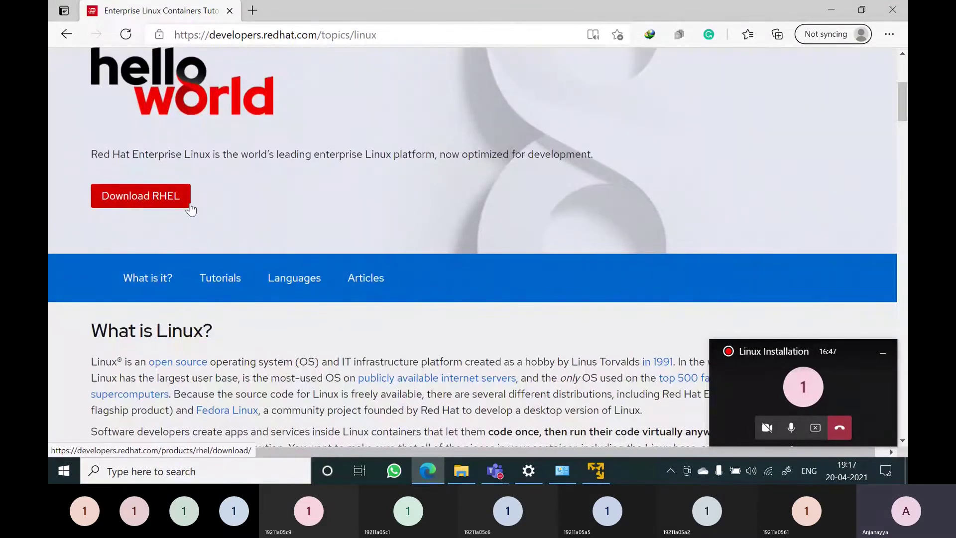
pyautogui.scroll(-3, 191, 209)
pyautogui.scroll(2, 190, 209)
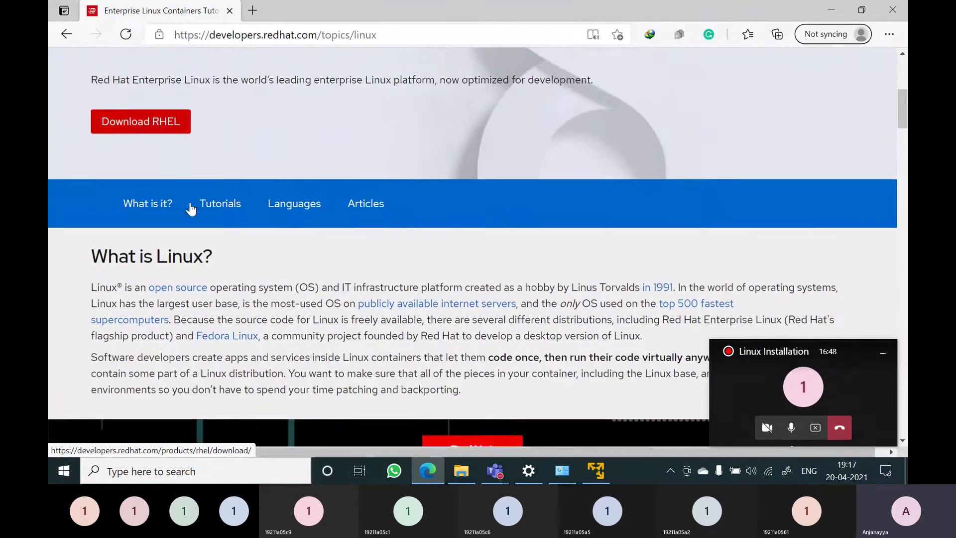
# Open the RHEL download page and scroll through its 8.3.0 DVD and boot ISO listings
pyautogui.click(144, 135)
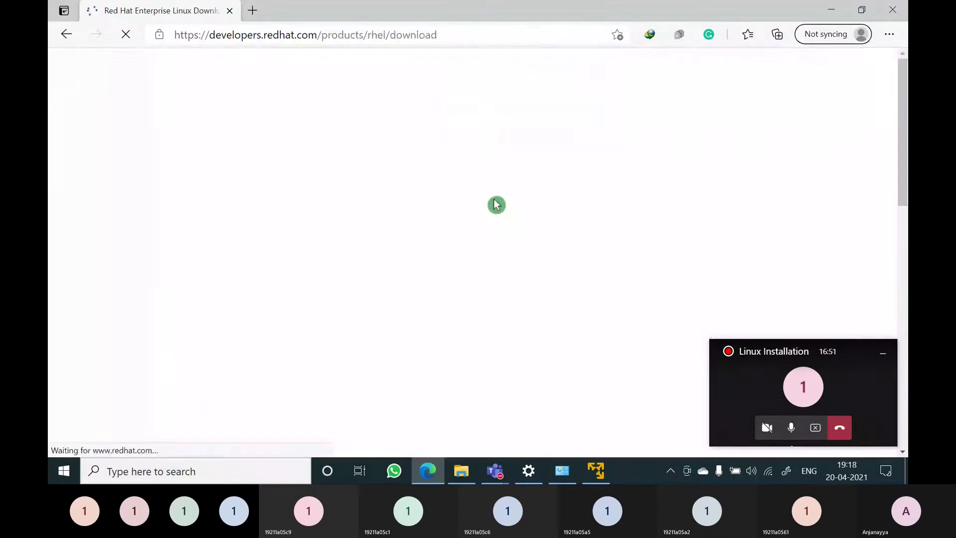
pyautogui.scroll(-2, 458, 260)
pyautogui.scroll(-3, 458, 259)
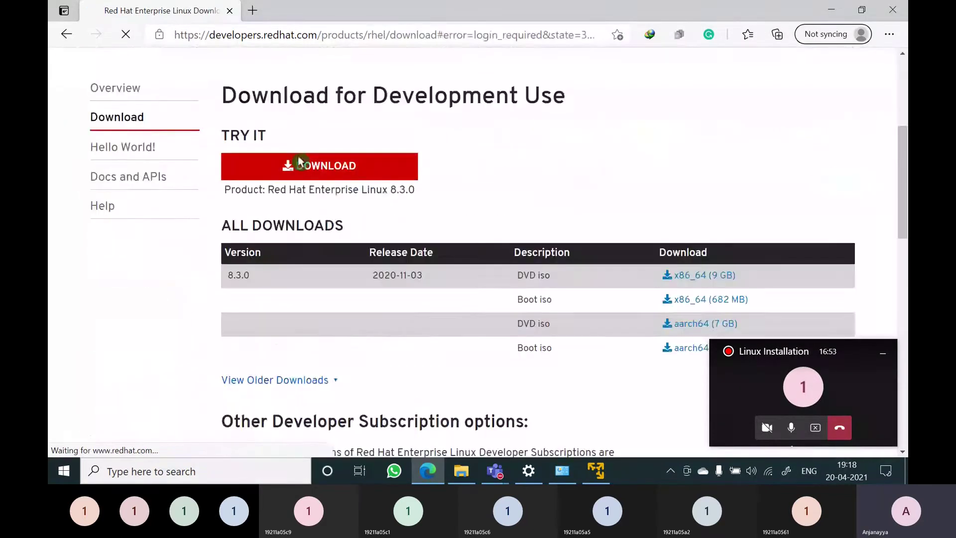
pyautogui.scroll(-4, 438, 271)
pyautogui.scroll(-3, 311, 293)
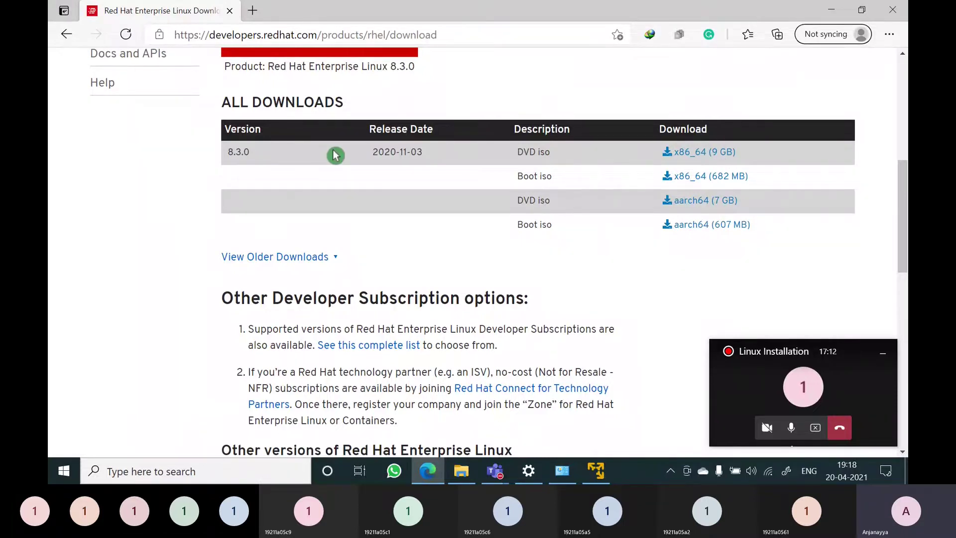
pyautogui.scroll(6, 335, 156)
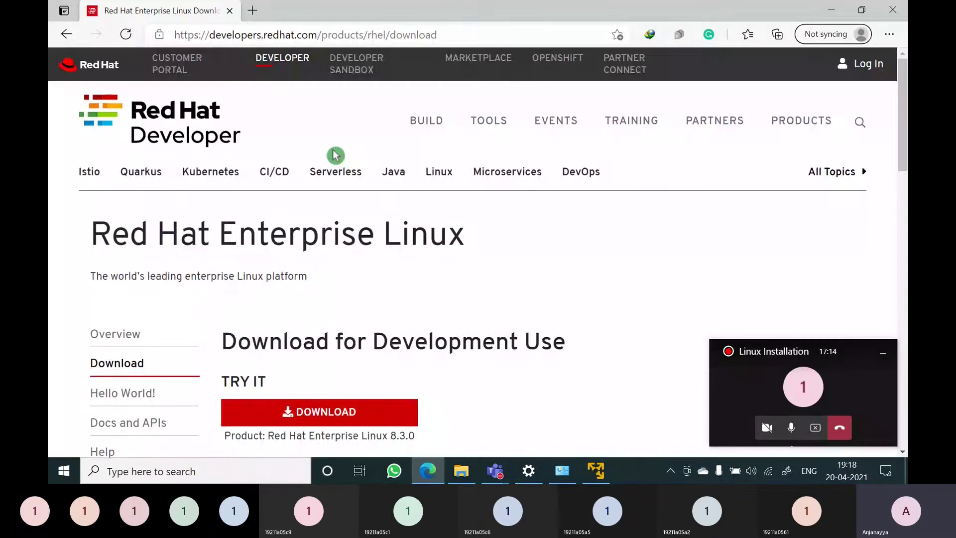
pyautogui.scroll(-4, 282, 338)
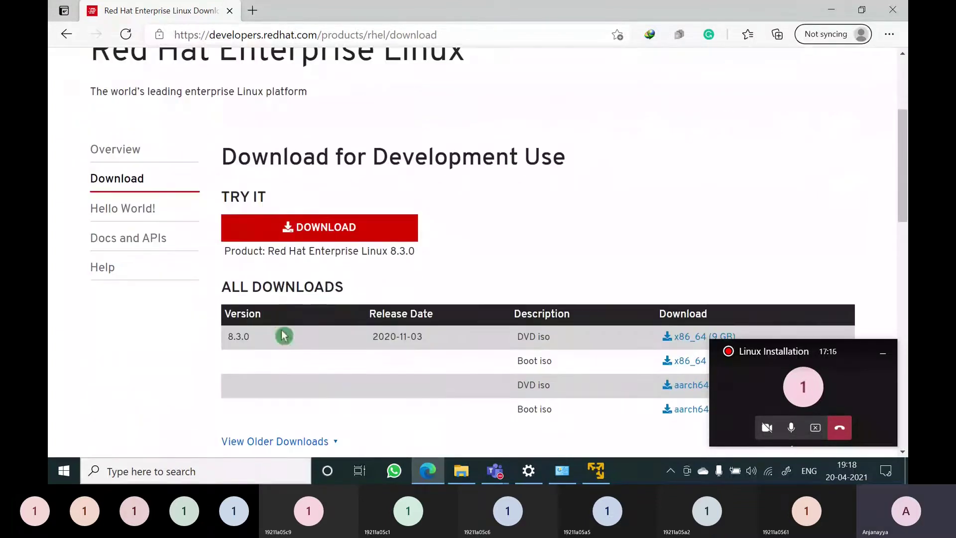
# Select the download page address, then return to the Linux for developers topic page
pyautogui.click(311, 33)
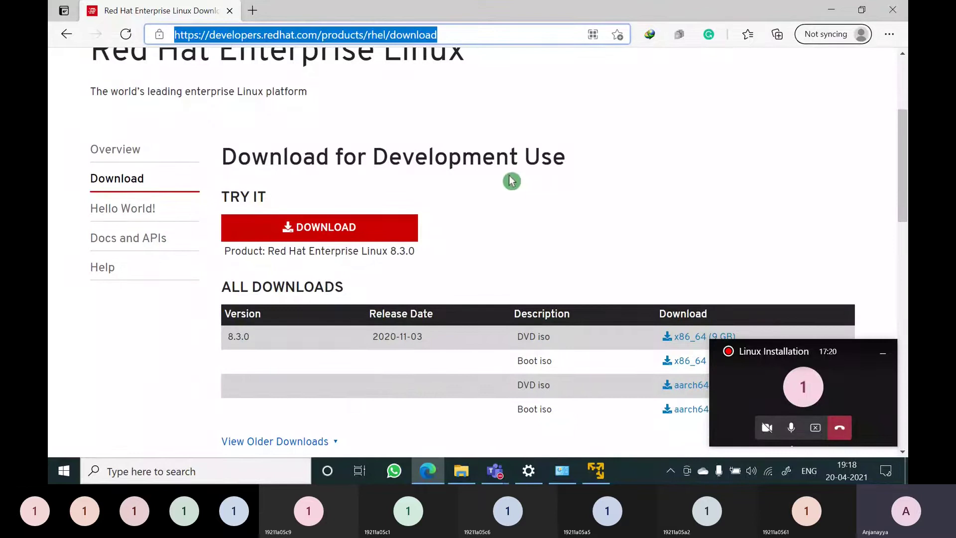
pyautogui.scroll(3, 480, 157)
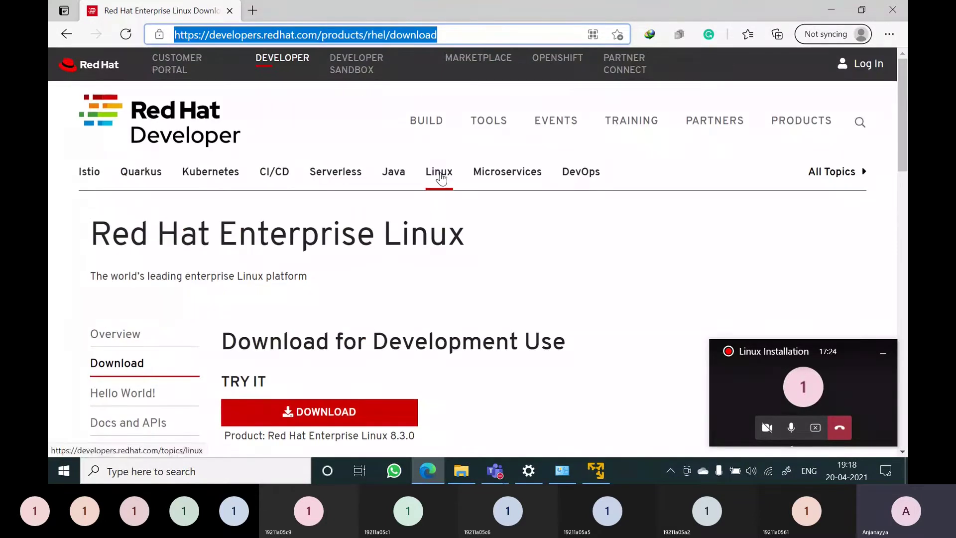
pyautogui.scroll(-1, 441, 178)
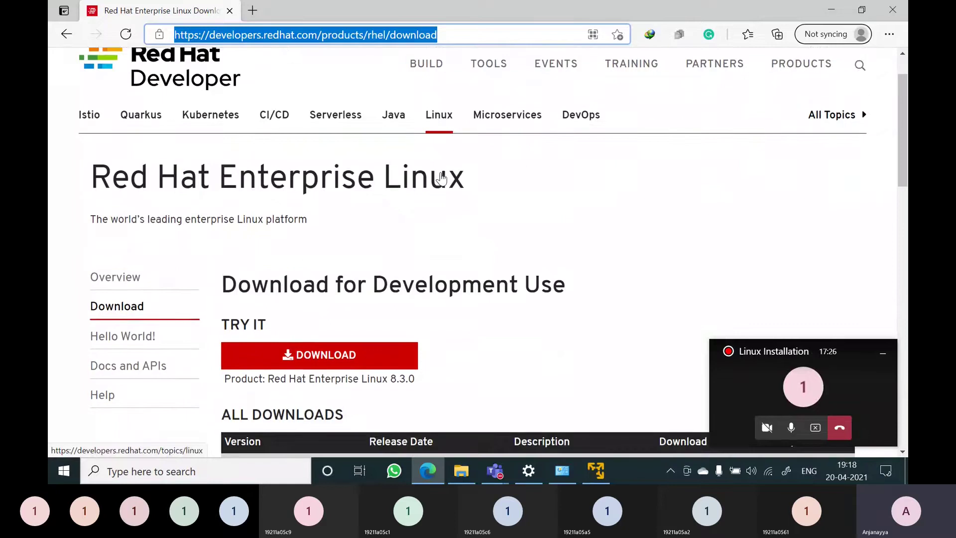
pyautogui.scroll(-1, 439, 177)
pyautogui.scroll(1, 433, 125)
pyautogui.click(432, 83)
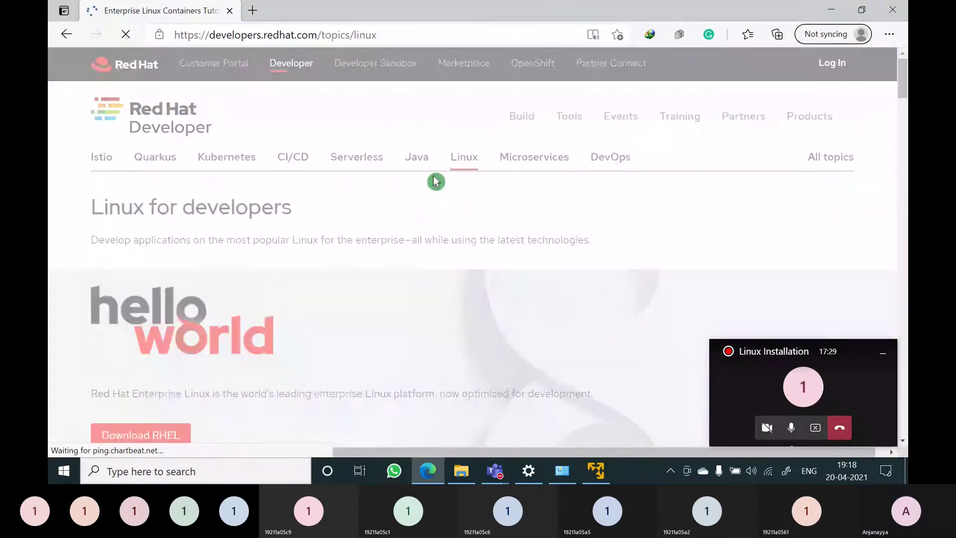
pyautogui.scroll(-3, 257, 375)
pyautogui.scroll(3, 255, 375)
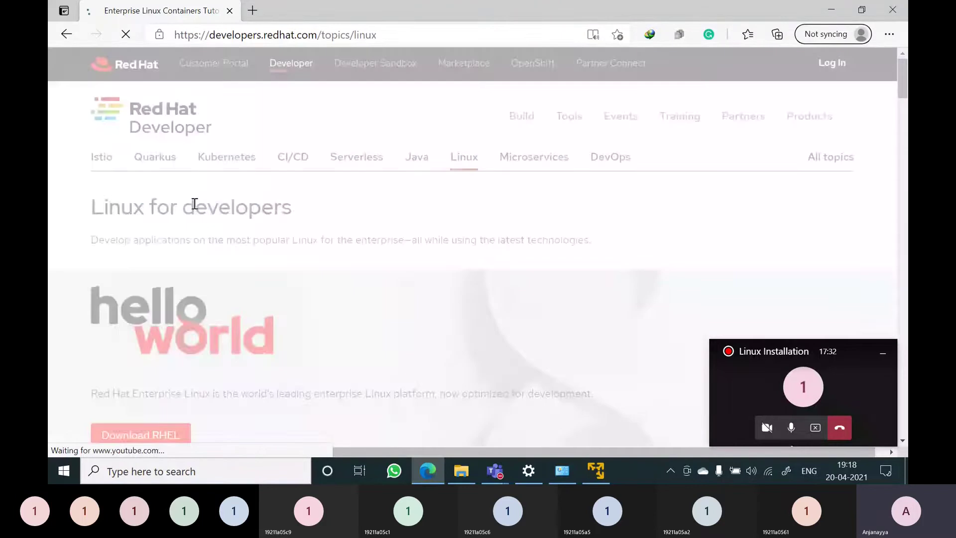
pyautogui.scroll(-1, 211, 343)
pyautogui.scroll(-3, 213, 342)
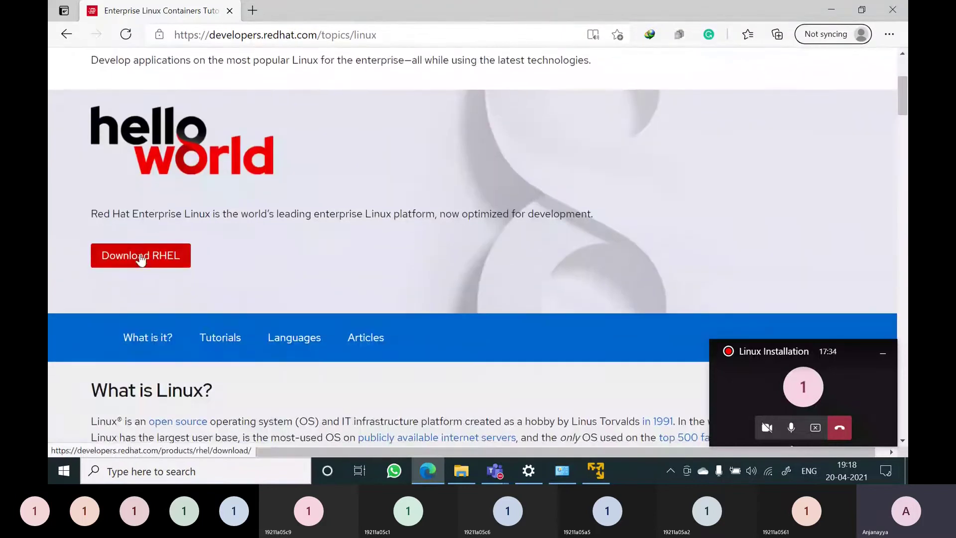
# Reopen the RHEL download page, scroll to the ALL DOWNLOADS table, and open File Explorer
pyautogui.click(144, 259)
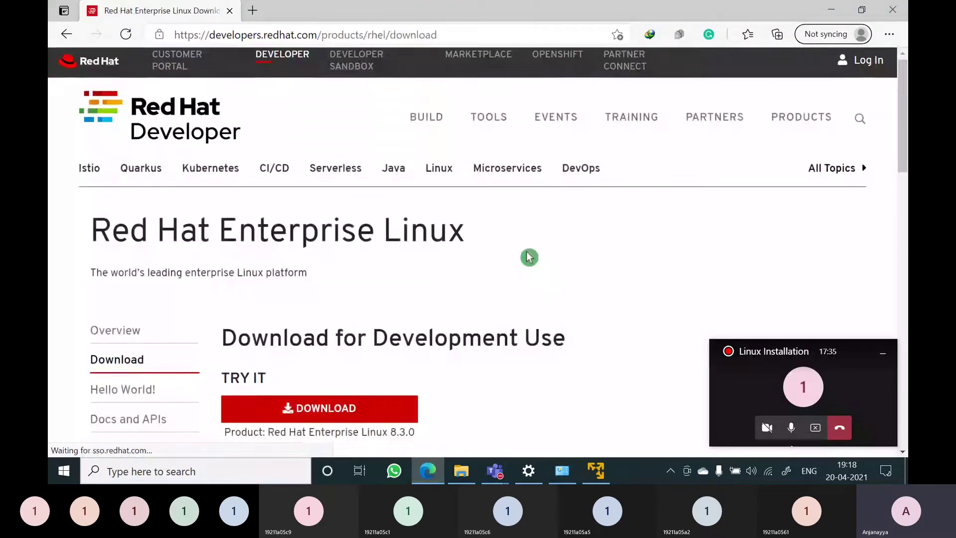
pyautogui.scroll(-5, 529, 256)
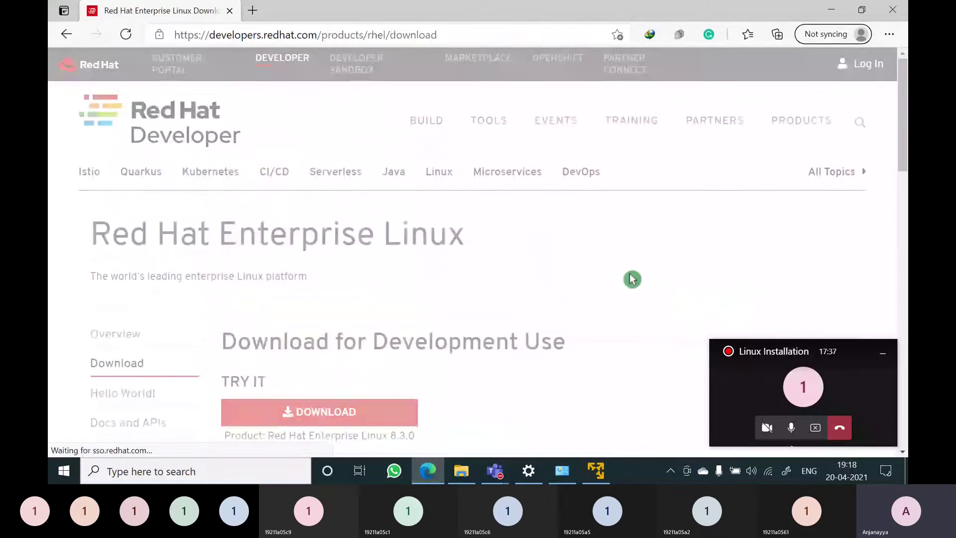
pyautogui.scroll(-2, 366, 343)
pyautogui.scroll(-4, 366, 342)
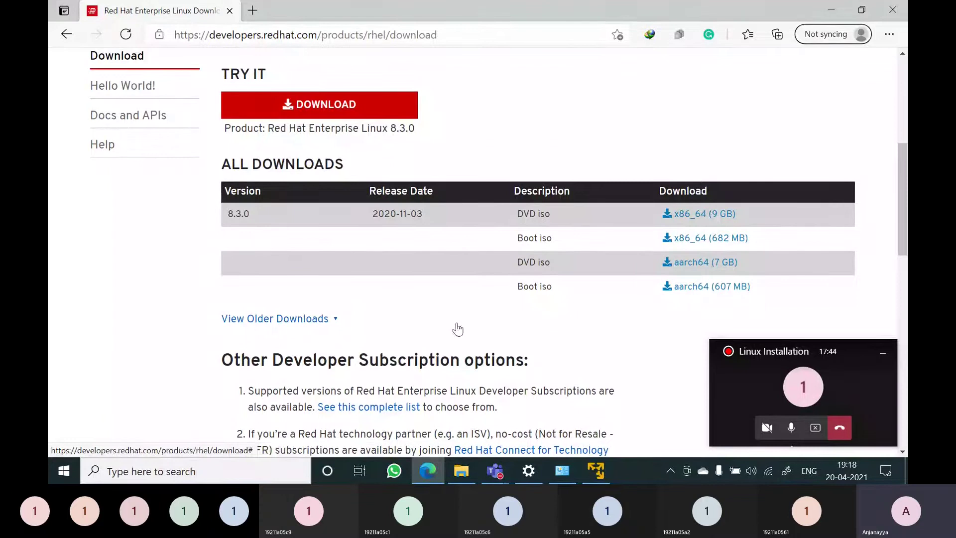
pyautogui.click(459, 478)
# Browse to REDHAT (F:) > Redhat software, then minimize Edge and Explorer to reveal the VMware wizard
pyautogui.click(205, 44)
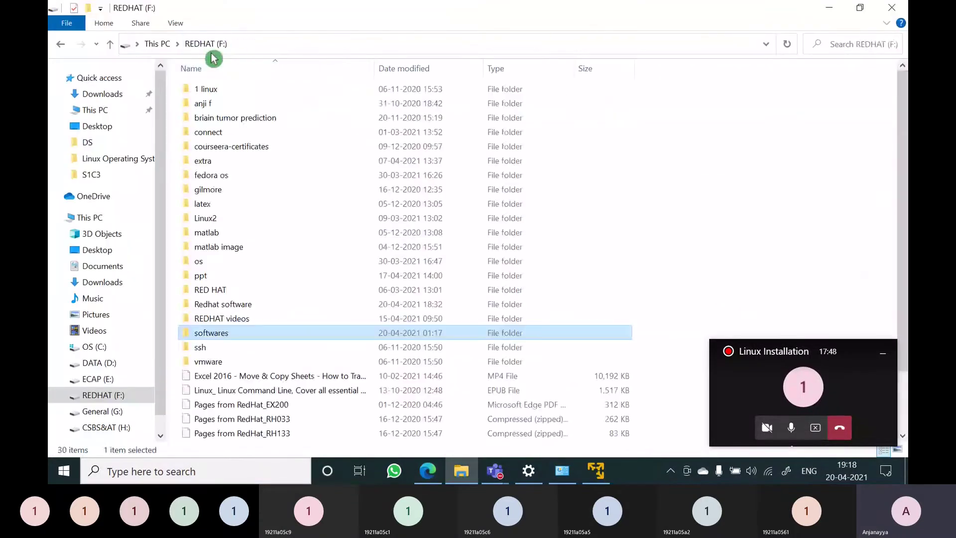
pyautogui.doubleClick(222, 305)
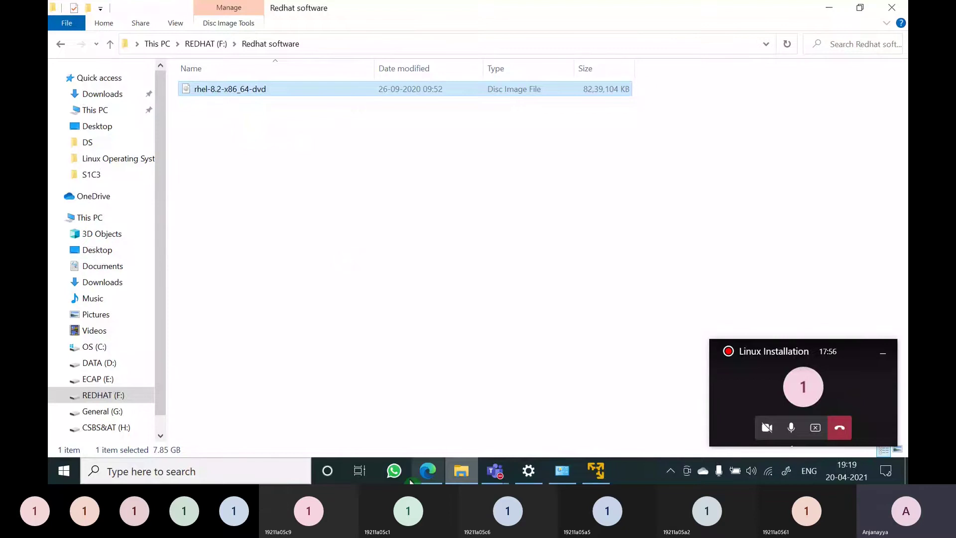
pyautogui.click(425, 473)
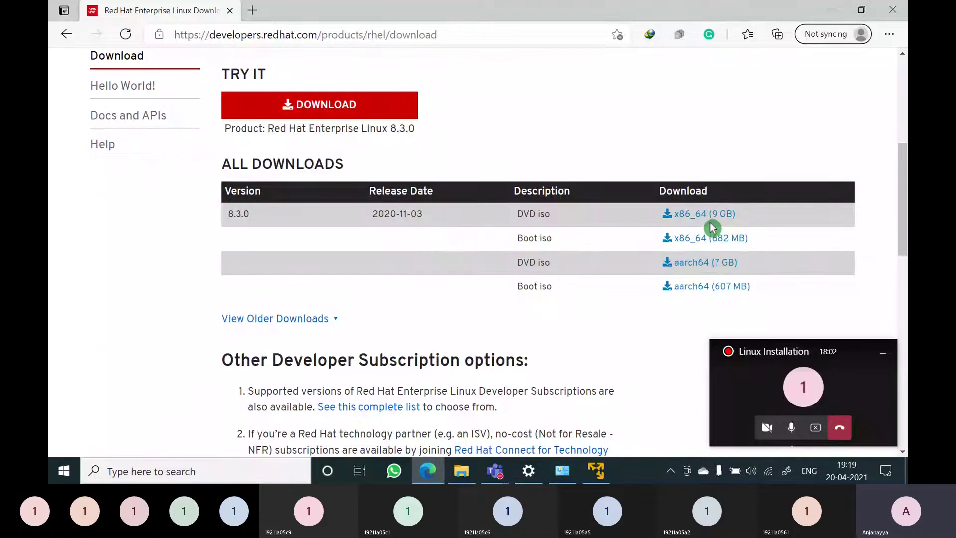
pyautogui.click(833, 15)
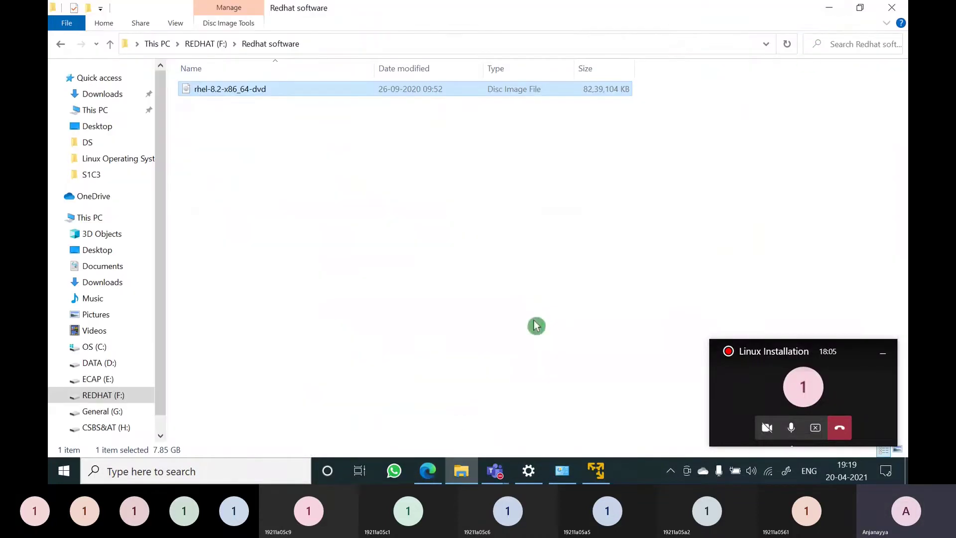
pyautogui.click(828, 13)
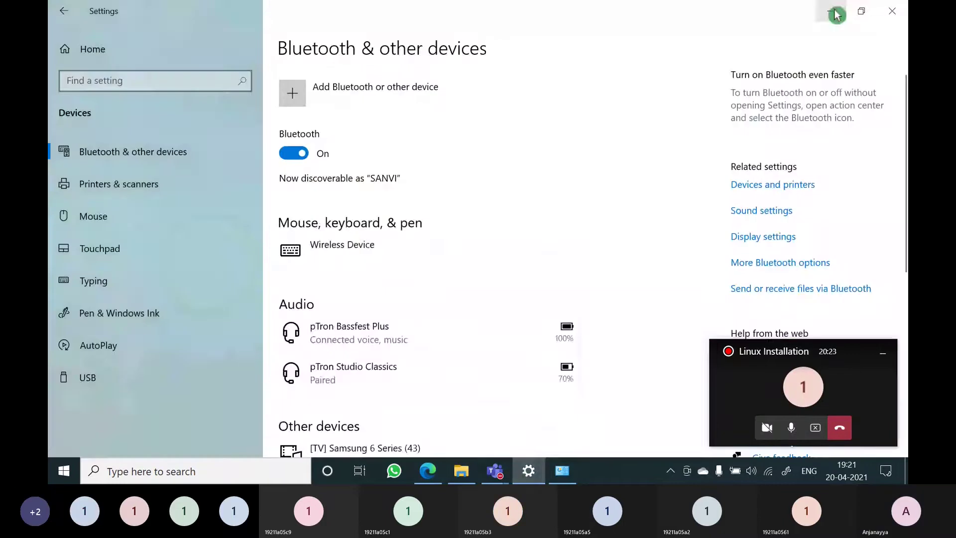
# Launch VMware Workstation 16 Player from its desktop icon and drag its window into position
pyautogui.click(833, 13)
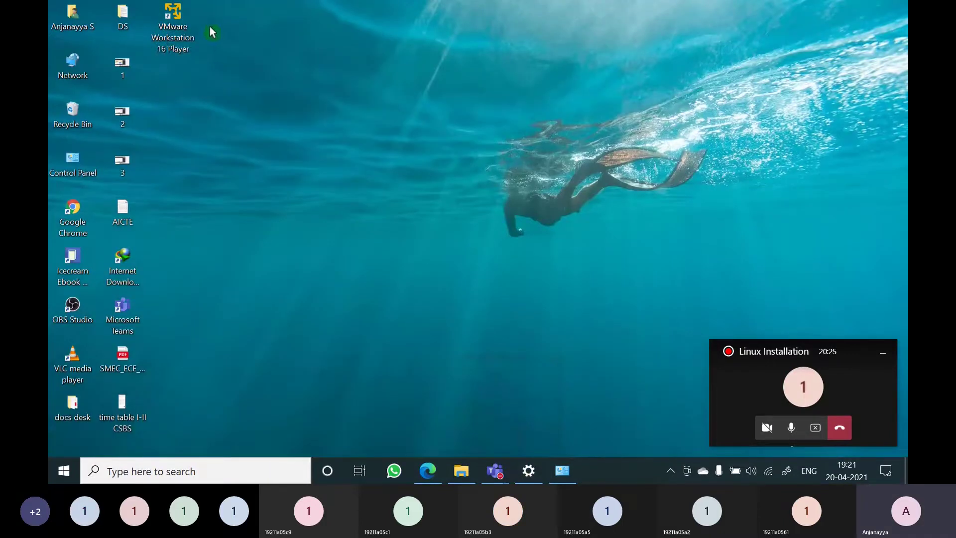
pyautogui.doubleClick(178, 30)
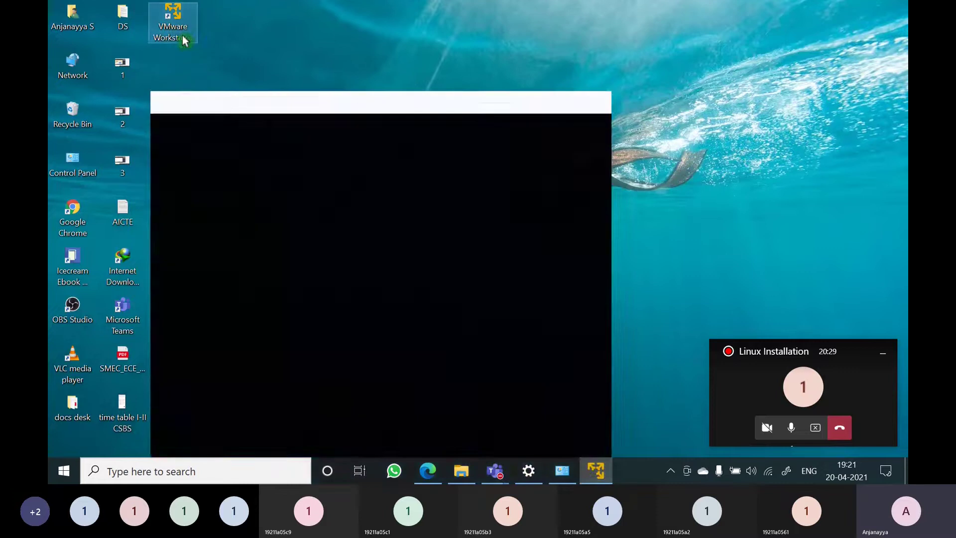
pyautogui.moveTo(367, 104); pyautogui.dragTo(410, 68)
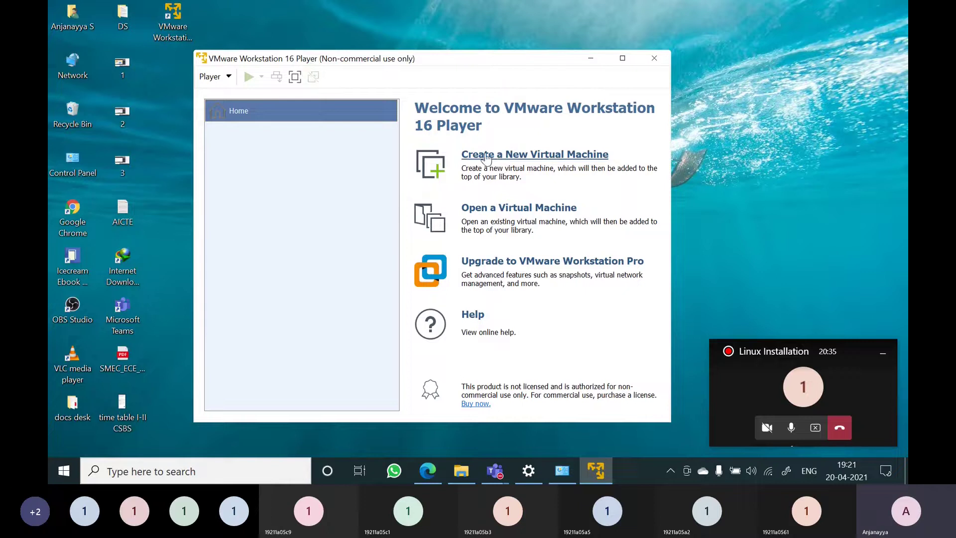
pyautogui.click(610, 150)
# Start a new virtual machine, keep 'install later', and set the guest type to Linux
pyautogui.click(545, 161)
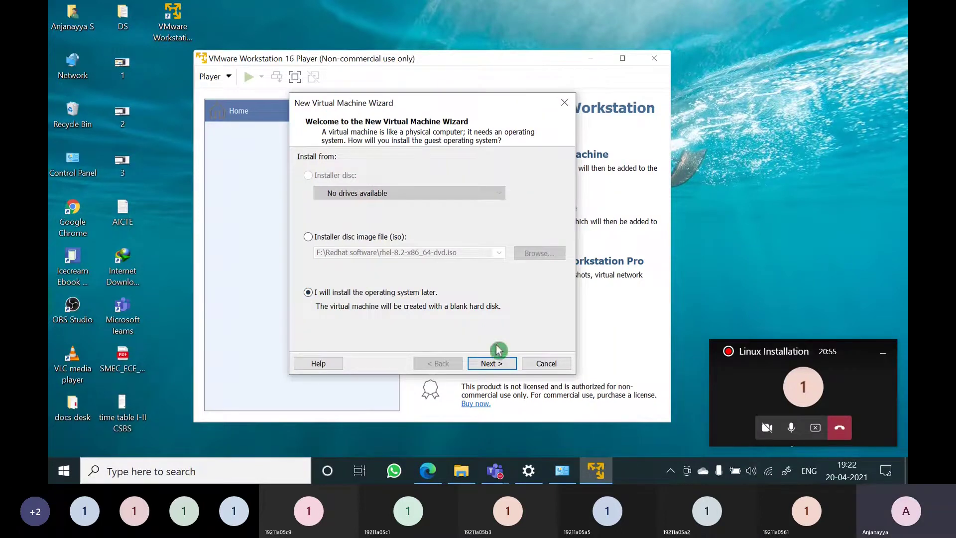
pyautogui.click(491, 364)
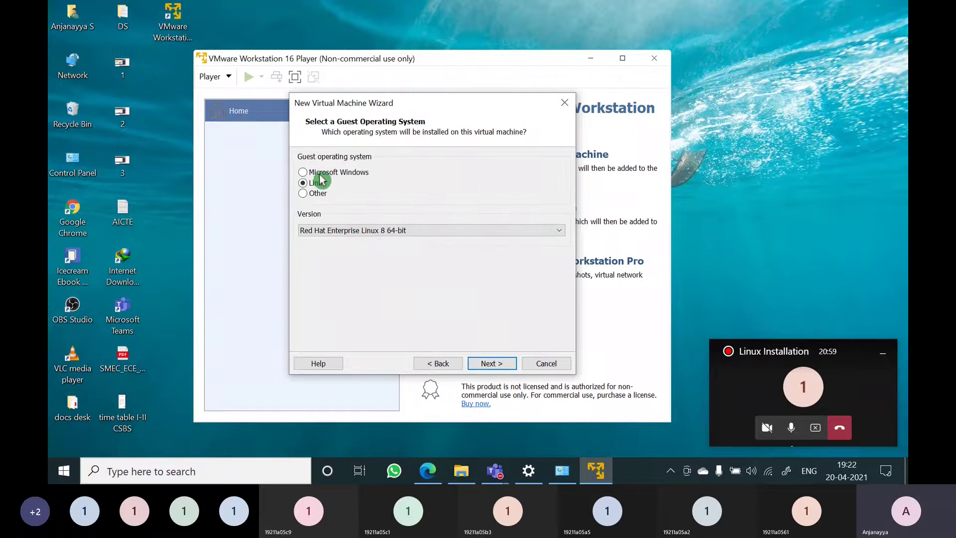
pyautogui.press('Up')
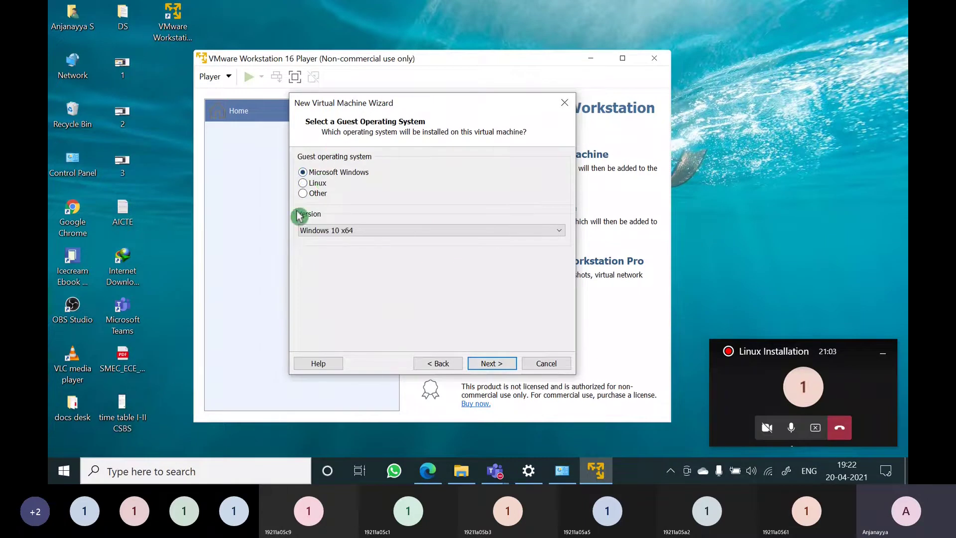
pyautogui.click(323, 185)
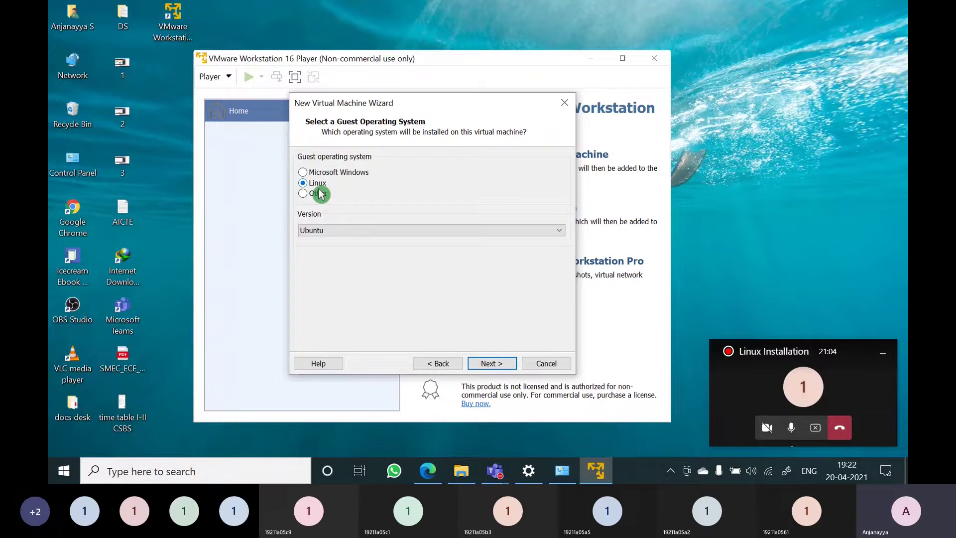
pyautogui.click(322, 173)
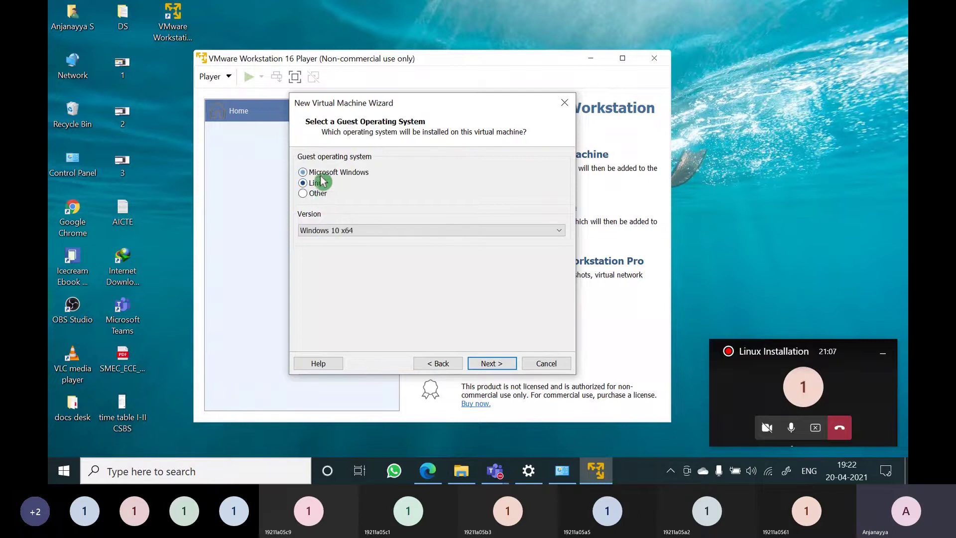
pyautogui.click(318, 184)
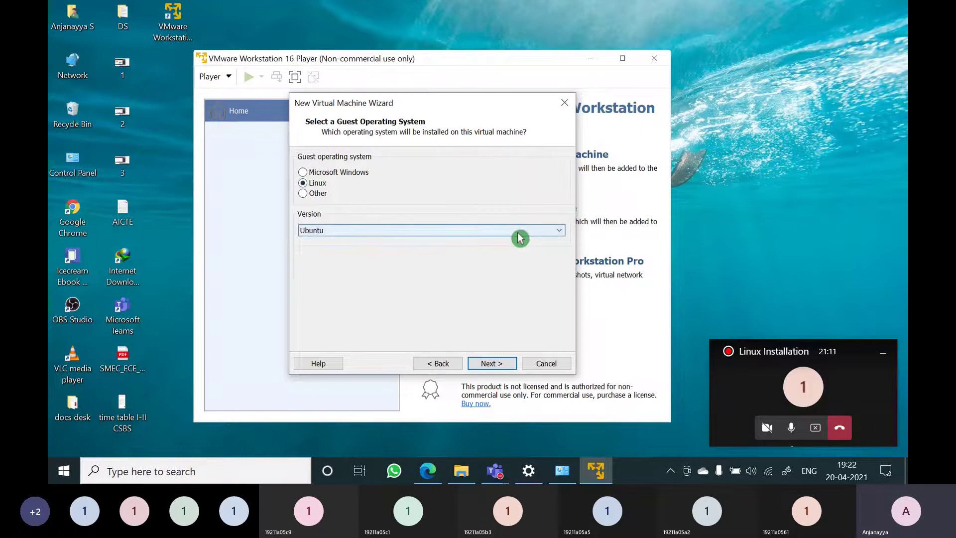
# Choose Red Hat Enterprise Linux 8 64-bit as the Linux version and continue
pyautogui.click(560, 233)
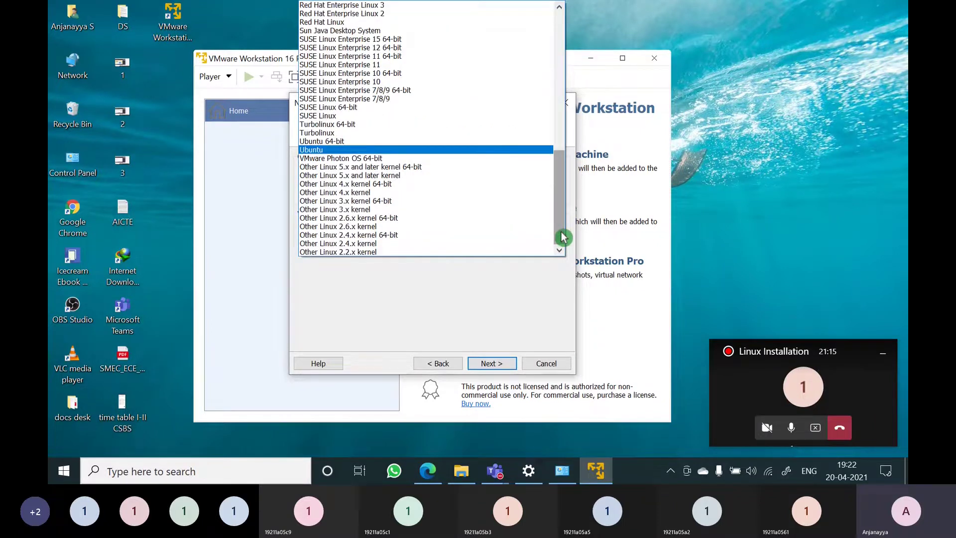
pyautogui.scroll(3, 562, 238)
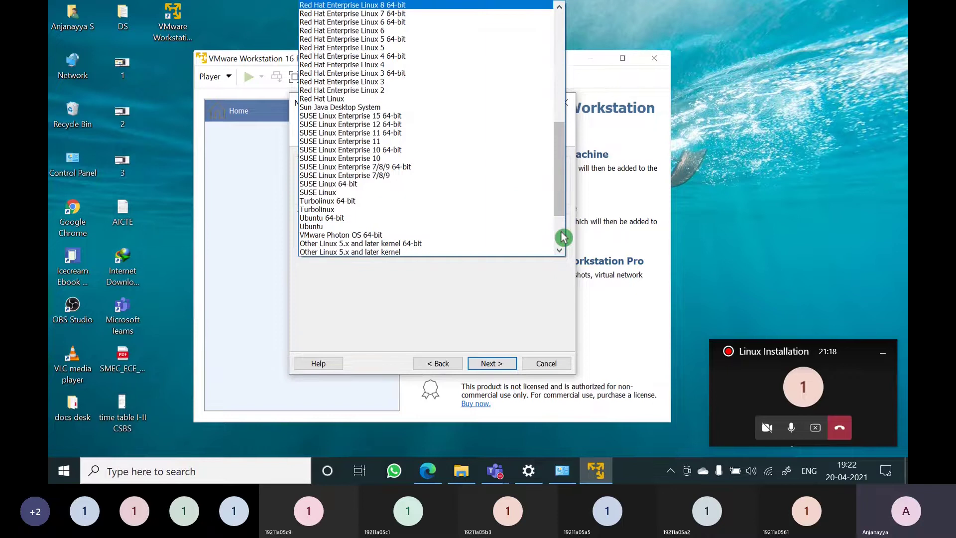
pyautogui.click(563, 237)
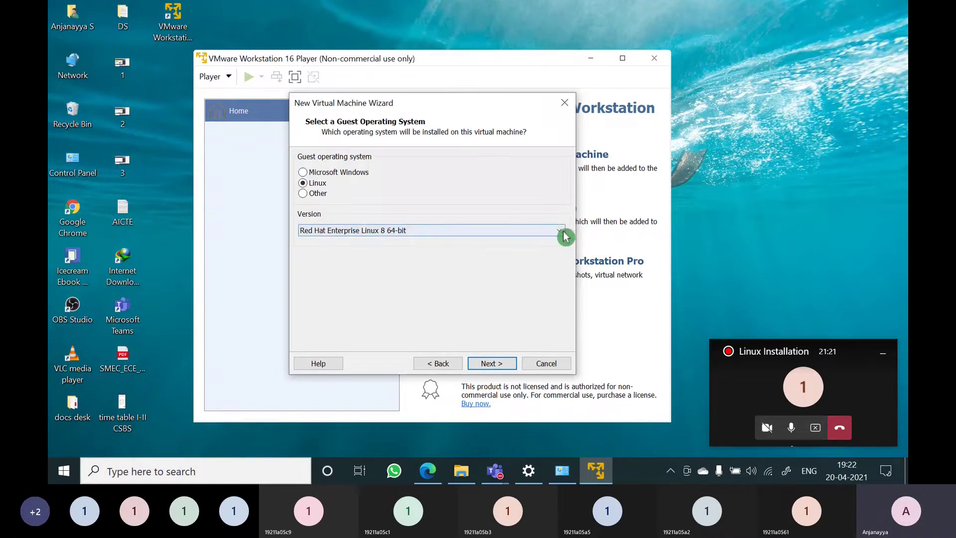
pyautogui.click(566, 237)
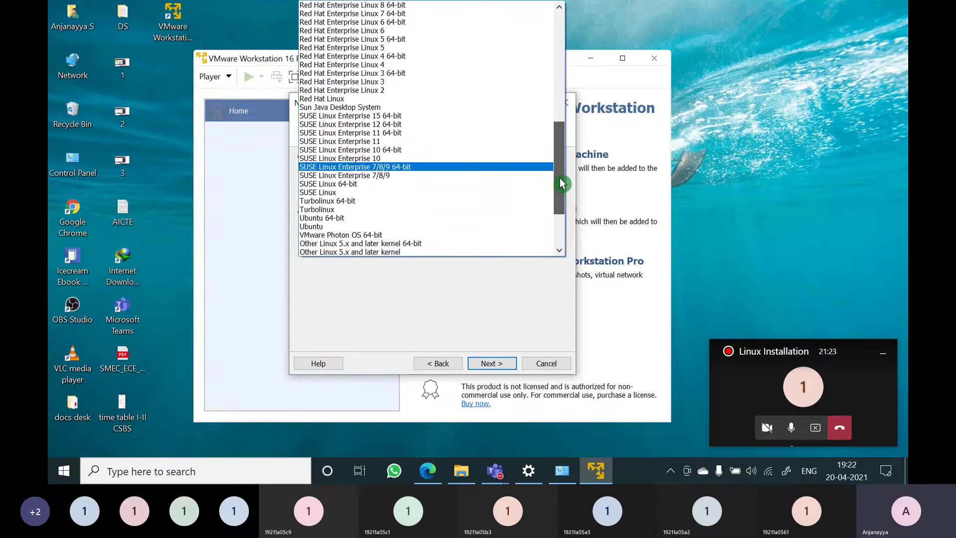
pyautogui.moveTo(561, 184); pyautogui.dragTo(567, 160)
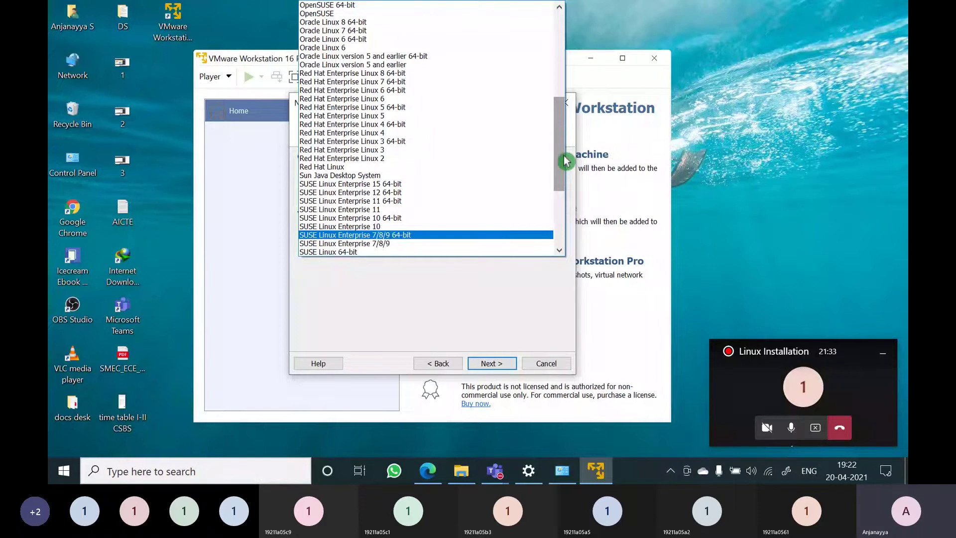
pyautogui.press('r')
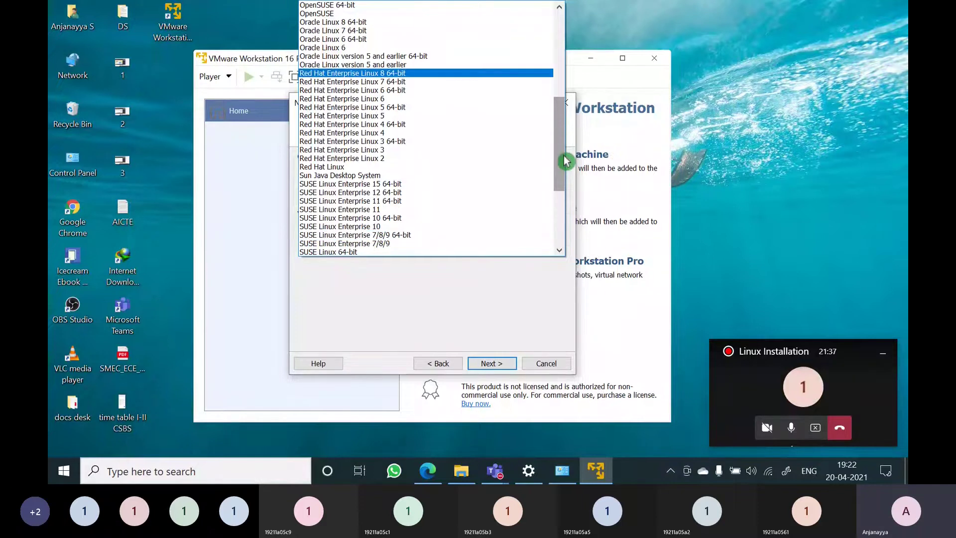
pyautogui.press('Return')
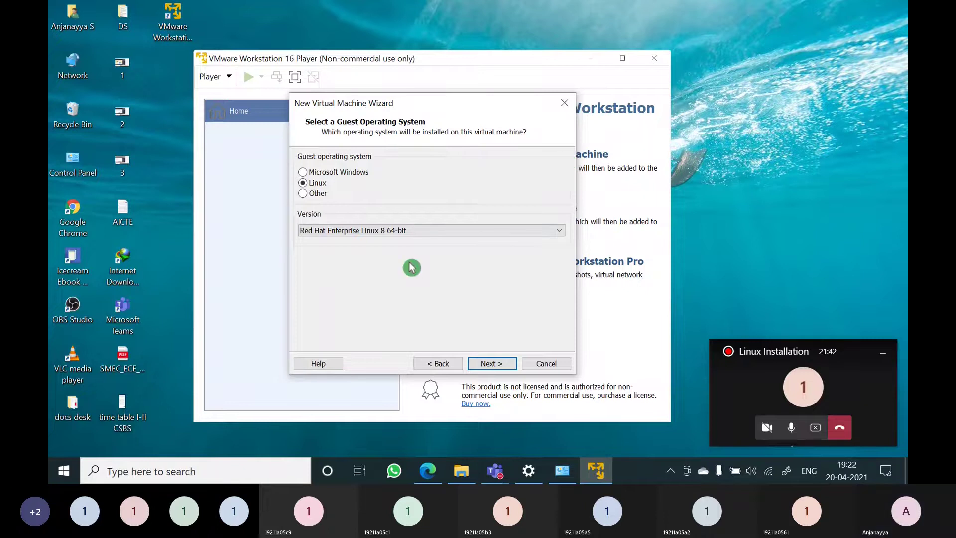
pyautogui.click(492, 363)
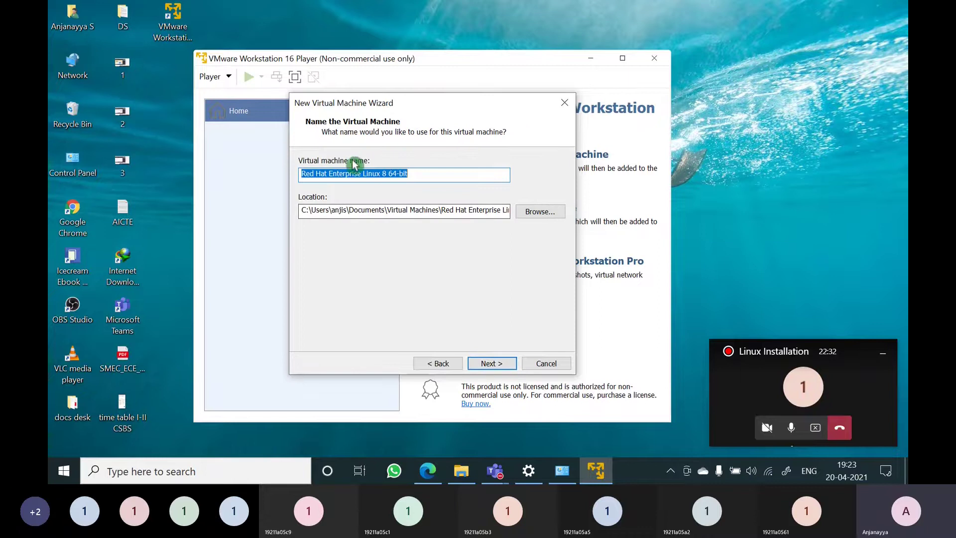
# Delete 'Red Hat Enterprise' and '8 64-bit' from the VM name and append 'operating system'
pyautogui.click(325, 177)
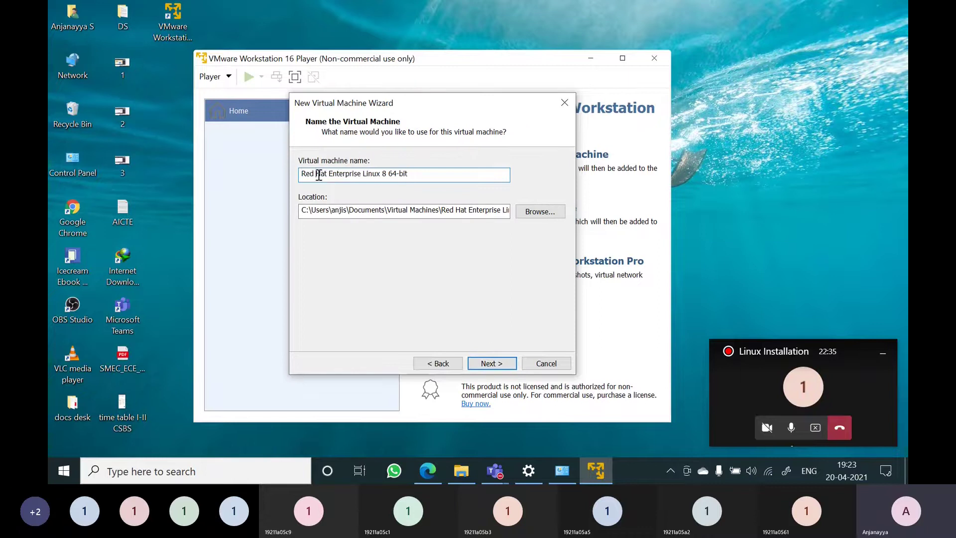
pyautogui.moveTo(304, 175); pyautogui.dragTo(416, 185)
pyautogui.click(415, 179)
pyautogui.moveTo(362, 174); pyautogui.dragTo(259, 163)
pyautogui.press('BackSpace')
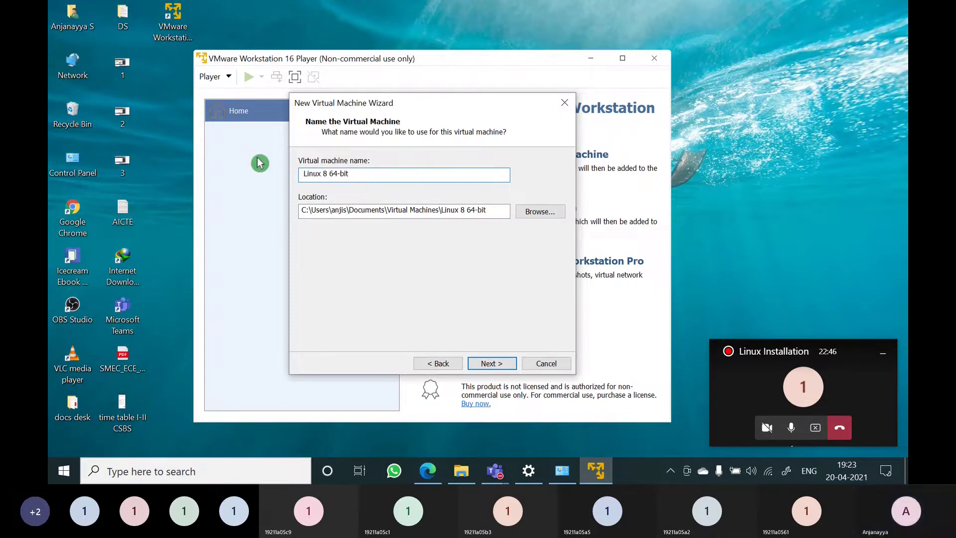
pyautogui.press('End')
pyautogui.press('BackSpace')
pyautogui.press('BackSpace')
pyautogui.press('BackSpace')
pyautogui.press('BackSpace')
pyautogui.press('BackSpace')
pyautogui.press('BackSpace')
pyautogui.press('BackSpace')
pyautogui.press('BackSpace')
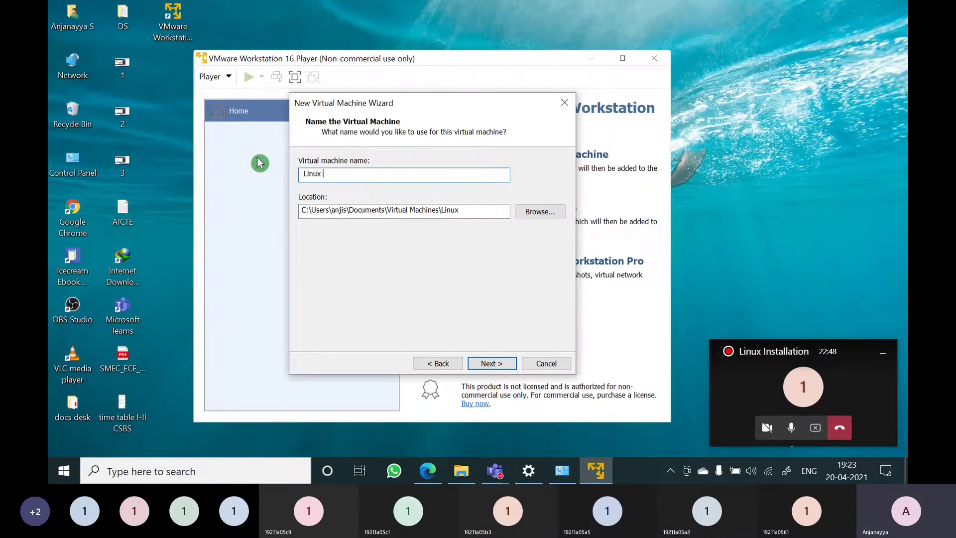
pyautogui.write('operat')
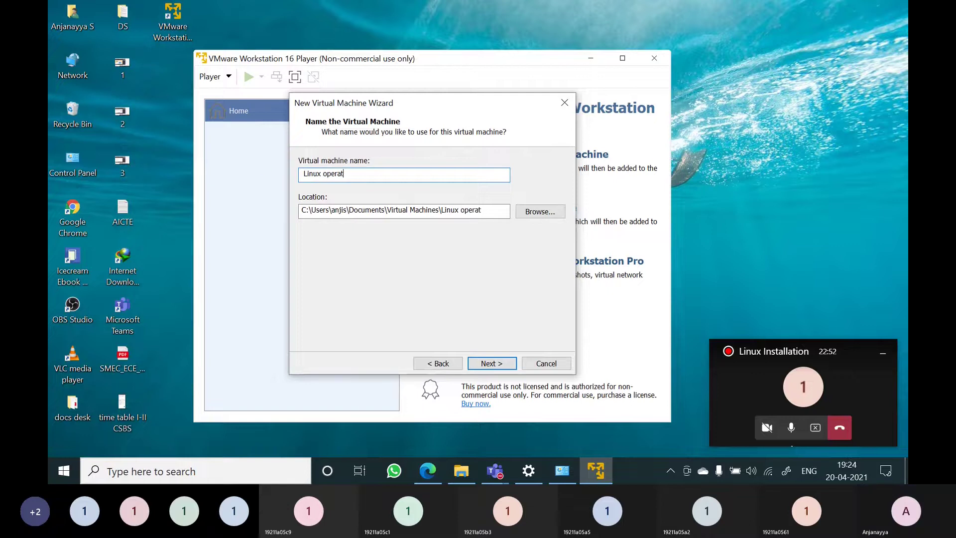
pyautogui.write('ing ')
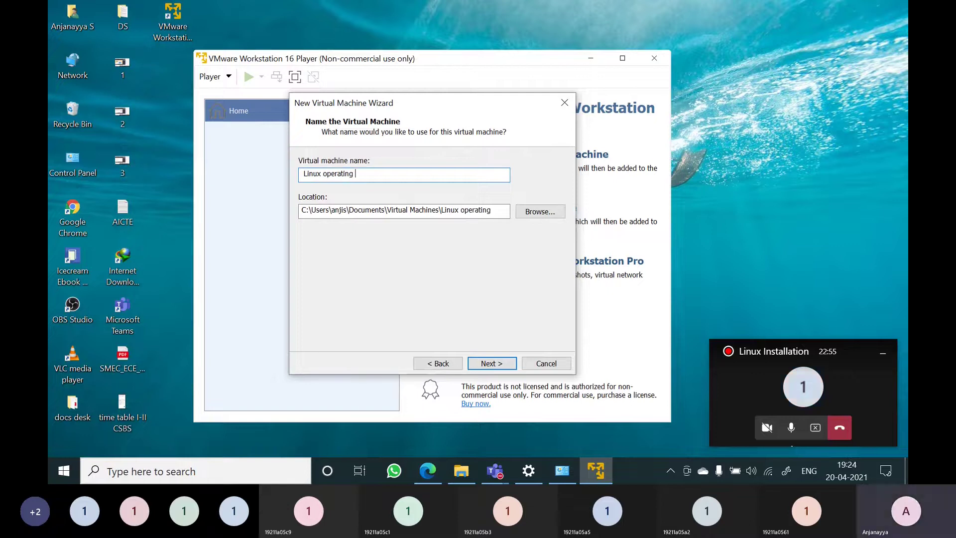
pyautogui.write('system')
# Replace 'operating system' with '-1' so the VM is named Linux-1, then continue
pyautogui.click(323, 174)
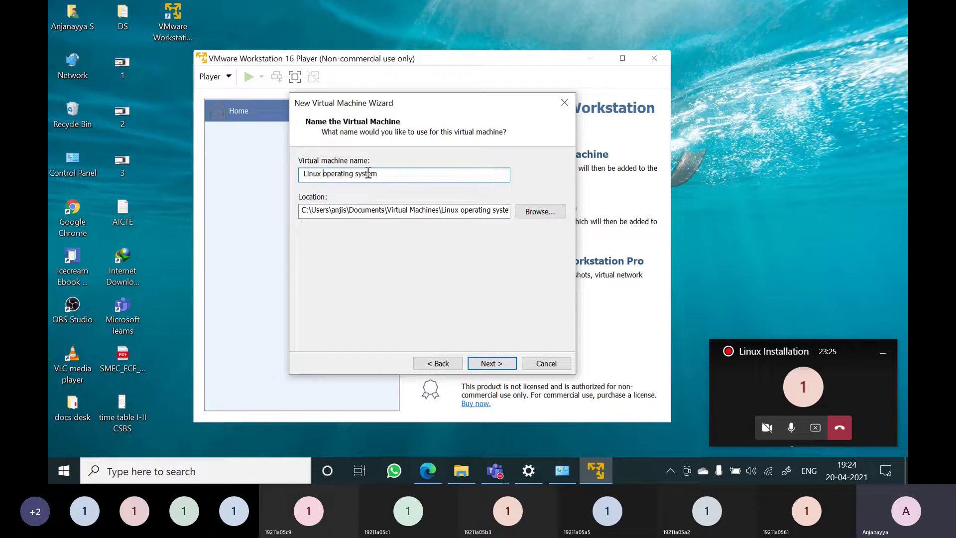
pyautogui.moveTo(395, 175)
pyautogui.mouseDown()
pyautogui.moveTo(299, 174)
pyautogui.moveTo(409, 180)
pyautogui.mouseUp()
pyautogui.click(404, 175)
pyautogui.click(324, 193)
pyautogui.write('-1')
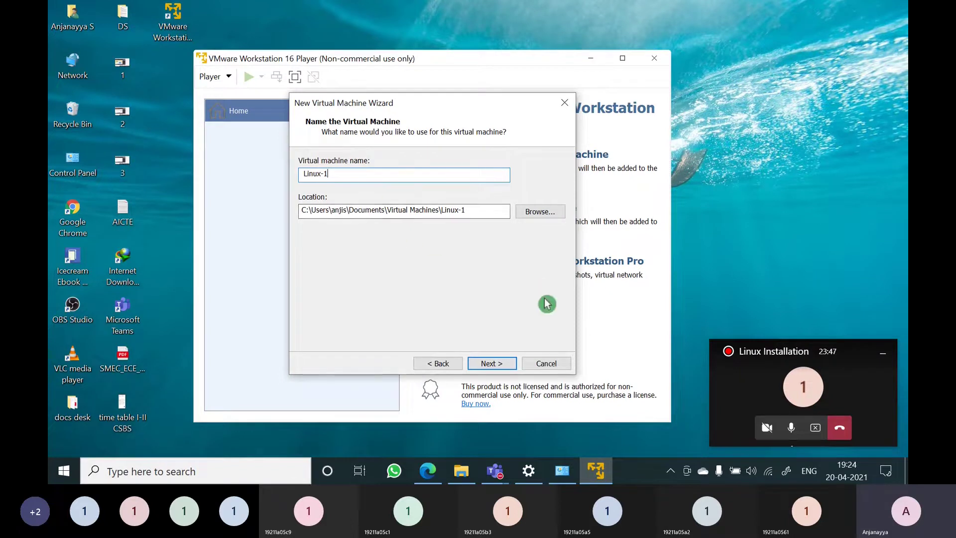
pyautogui.click(540, 217)
pyautogui.click(308, 215)
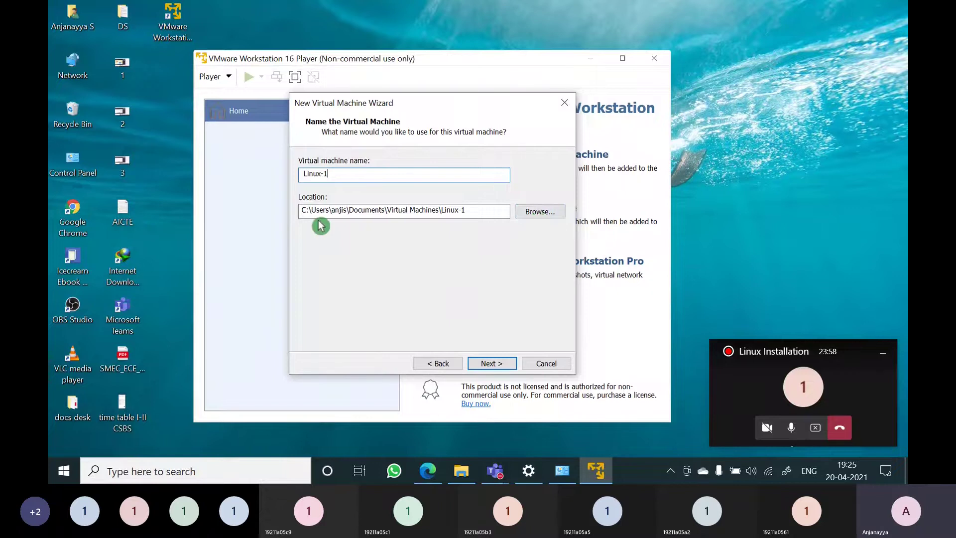
pyautogui.click(490, 365)
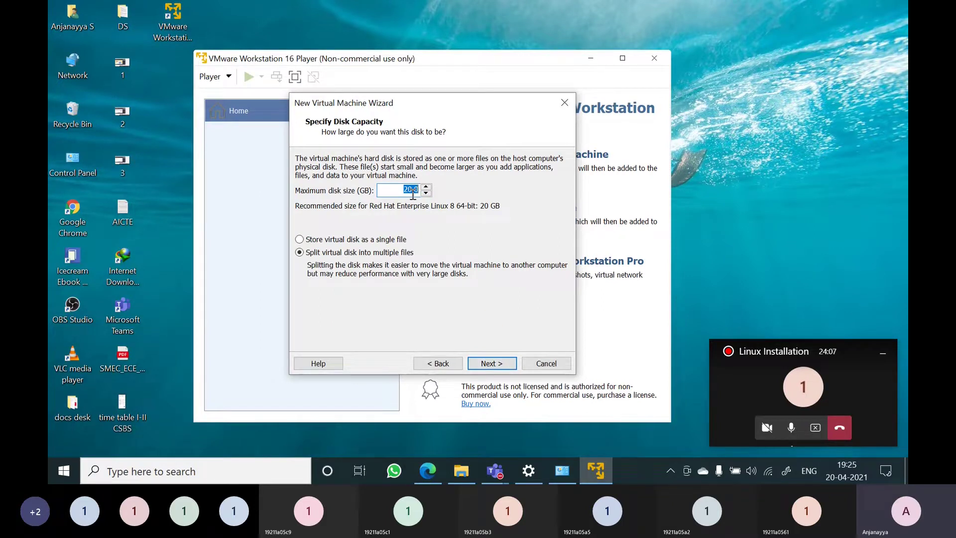
# Set a 30 GB maximum disk size stored as a single file and continue to the summary
pyautogui.click(415, 197)
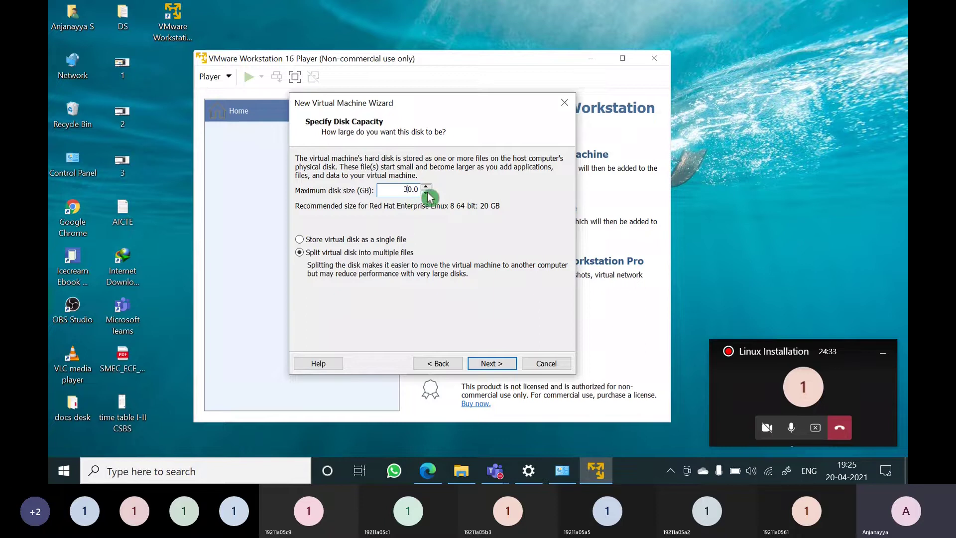
pyautogui.click(466, 219)
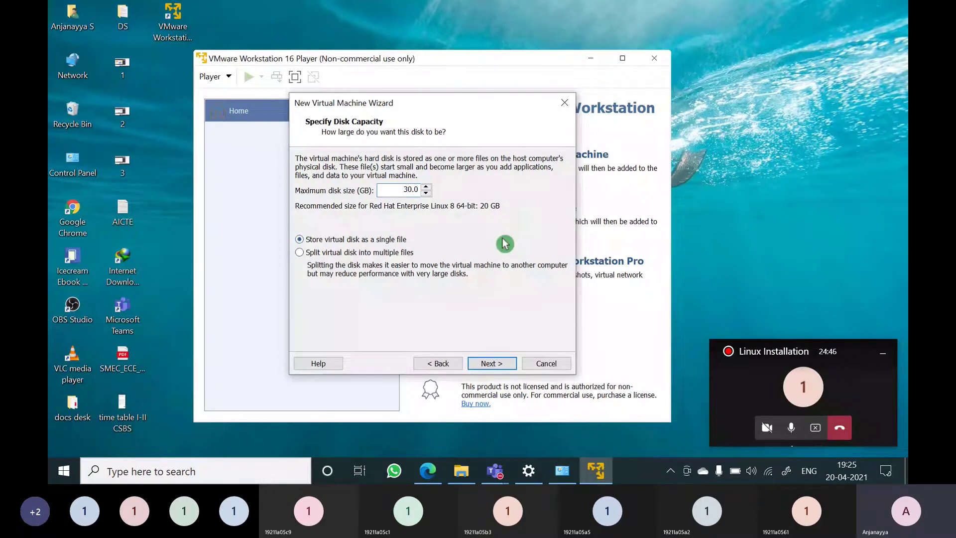
pyautogui.click(342, 252)
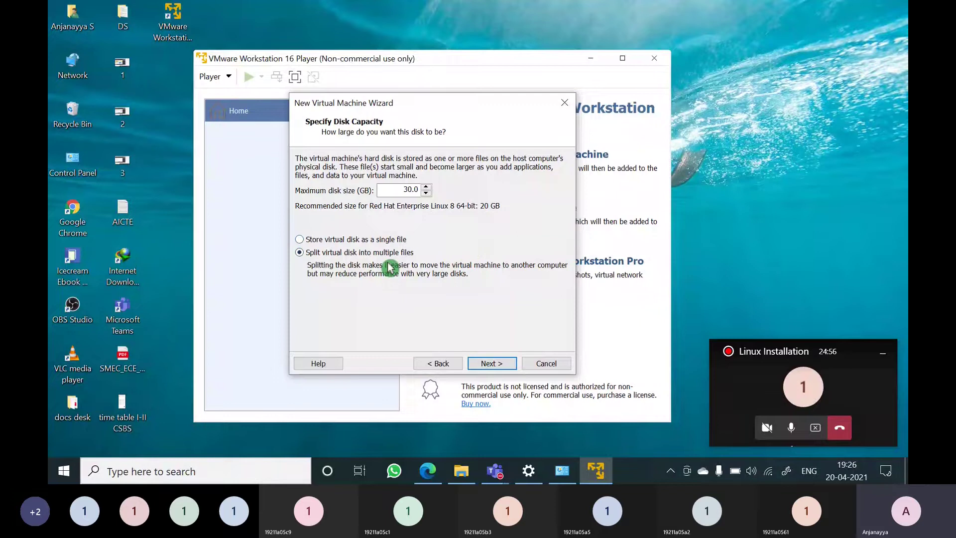
pyautogui.click(302, 240)
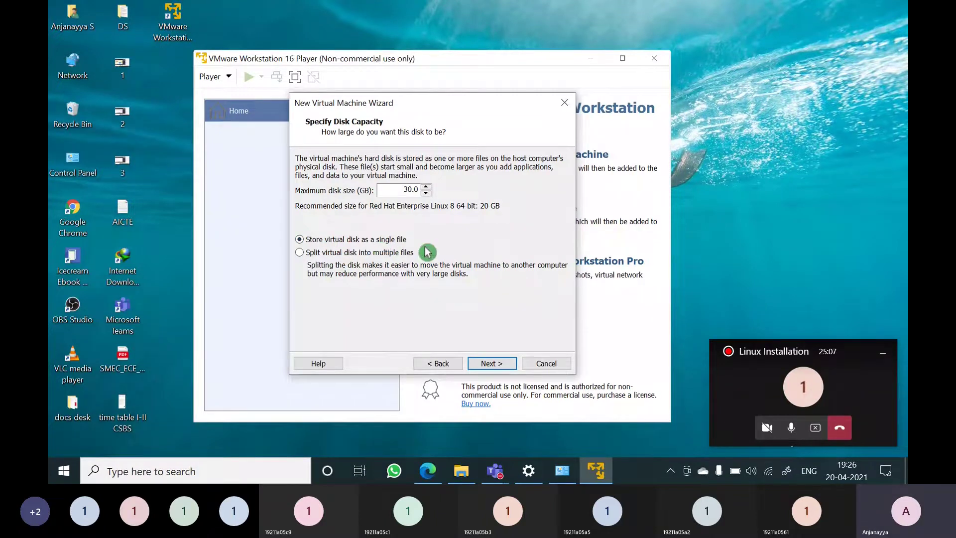
pyautogui.click(492, 364)
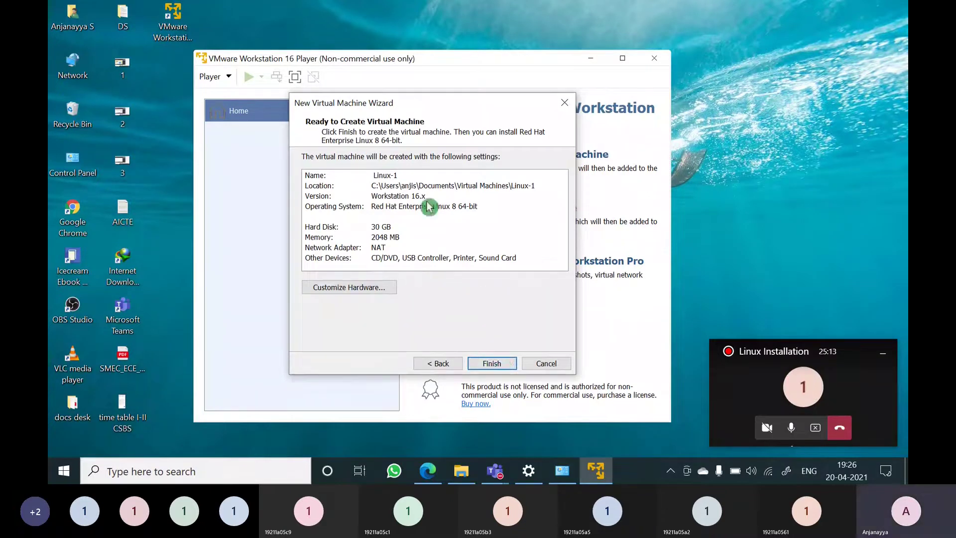
# Open Customize Hardware and drag the Memory slider until it reads 1912 MB
pyautogui.click(353, 288)
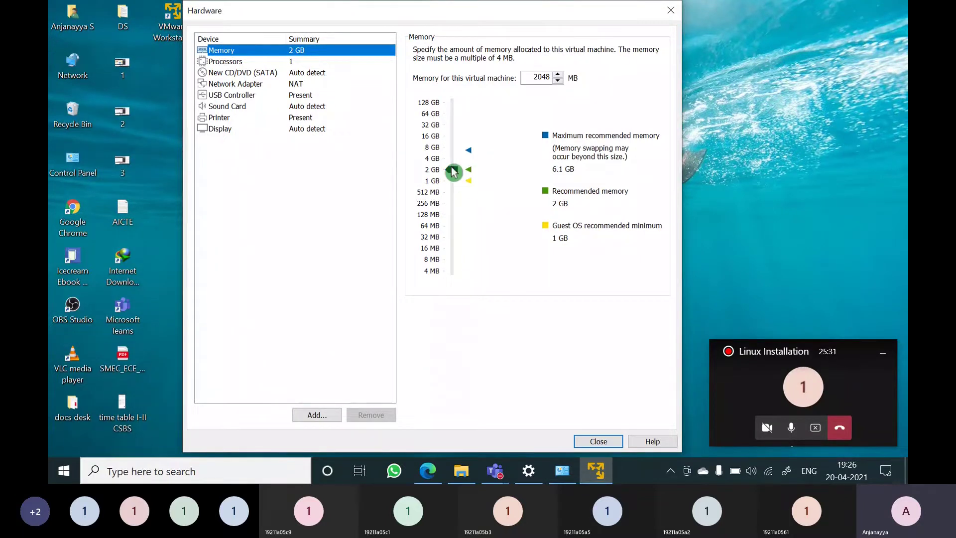
pyautogui.moveTo(454, 171)
pyautogui.mouseDown()
pyautogui.moveTo(452, 157)
pyautogui.moveTo(456, 164)
pyautogui.mouseUp()
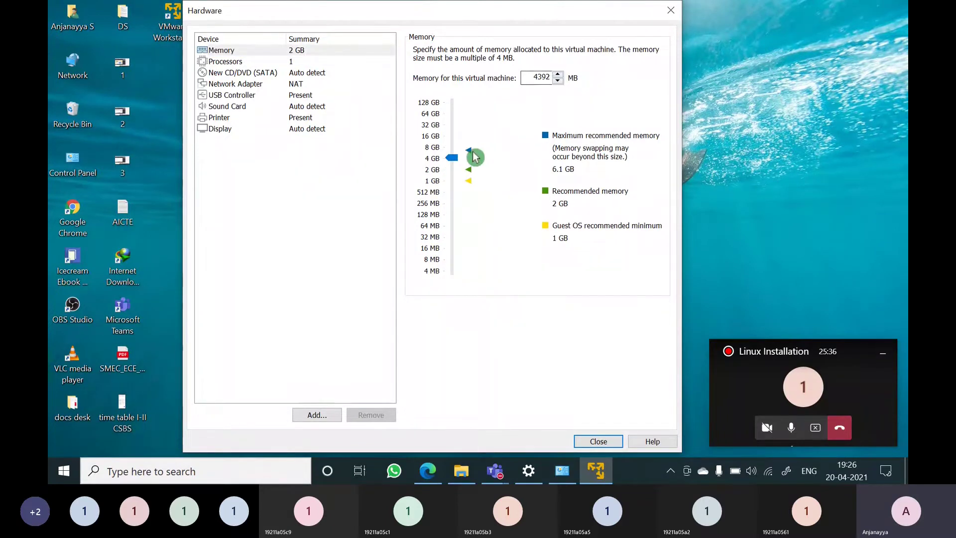
pyautogui.moveTo(458, 158)
pyautogui.mouseDown()
pyautogui.moveTo(456, 149)
pyautogui.moveTo(457, 171)
pyautogui.mouseUp()
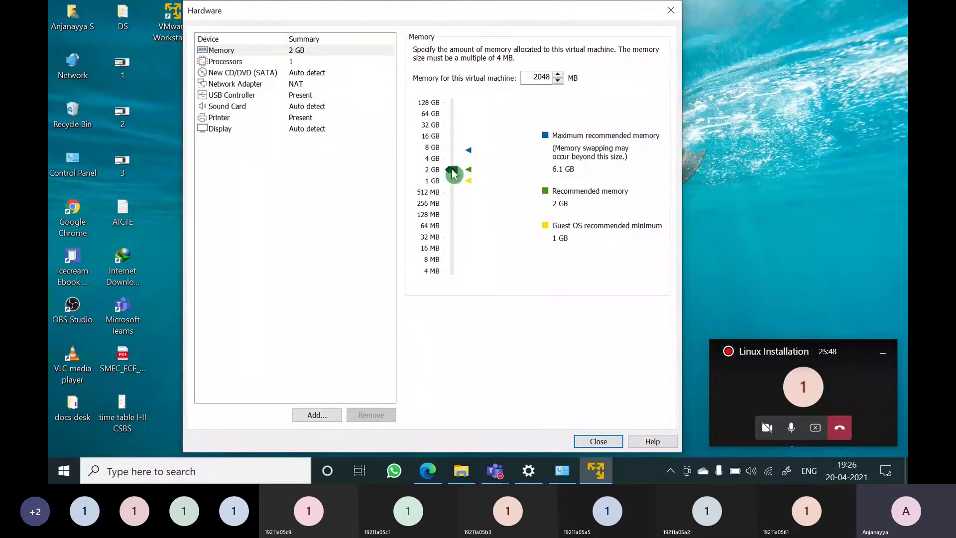
pyautogui.moveTo(453, 171); pyautogui.dragTo(448, 98)
pyautogui.moveTo(453, 165); pyautogui.dragTo(434, 164)
# Point the New CD/DVD (SATA) drive at the ISO image F:\Redhat software\rhel-8.2-x86_64-dvd.iso
pyautogui.click(252, 74)
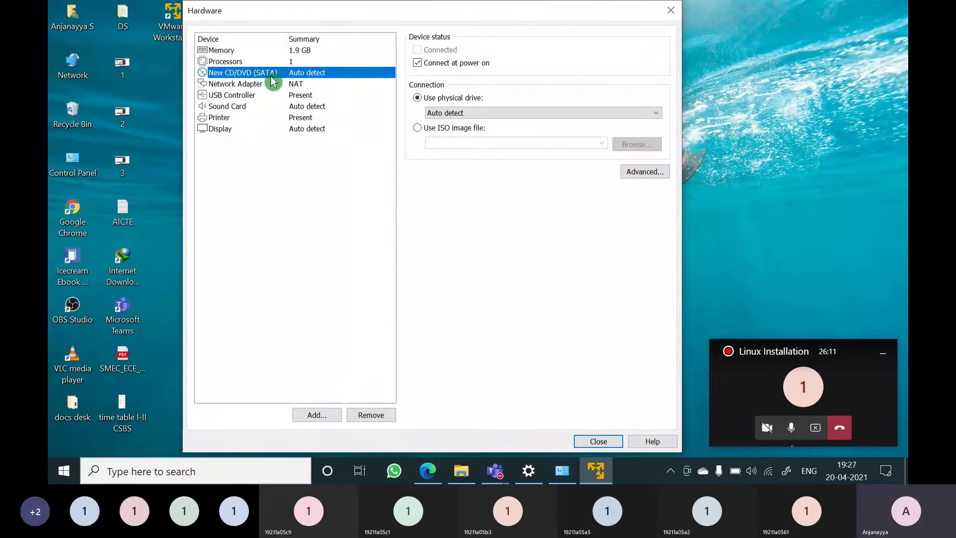
pyautogui.click(418, 129)
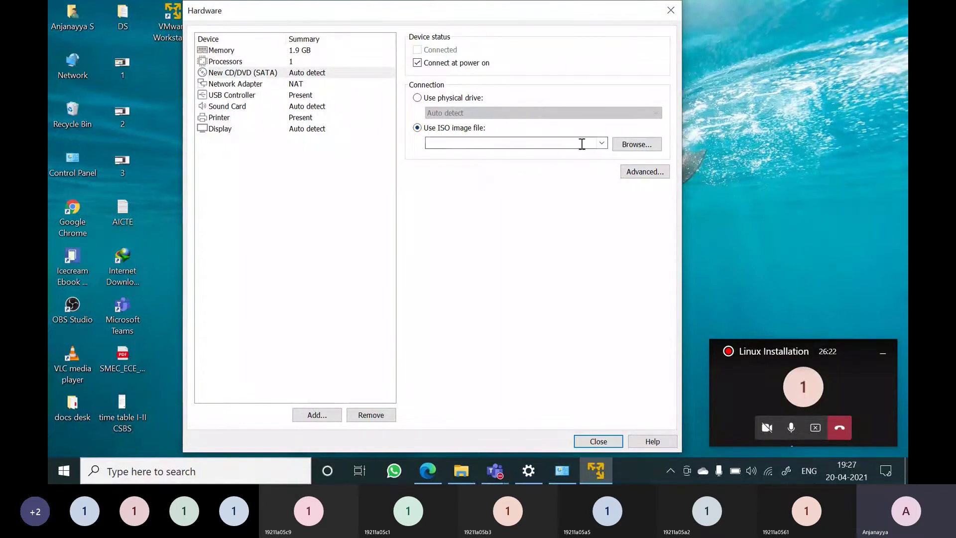
pyautogui.click(652, 148)
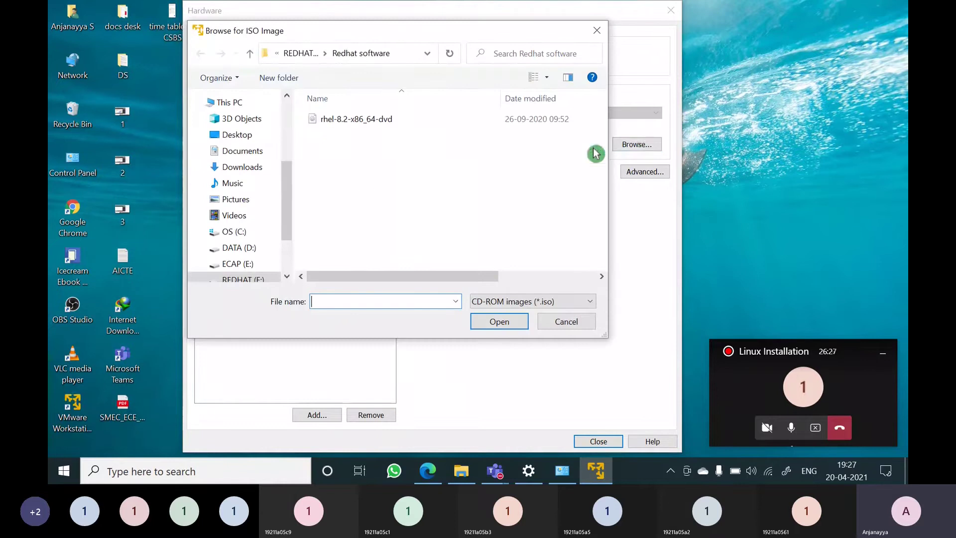
pyautogui.hscroll(1, 311, 232)
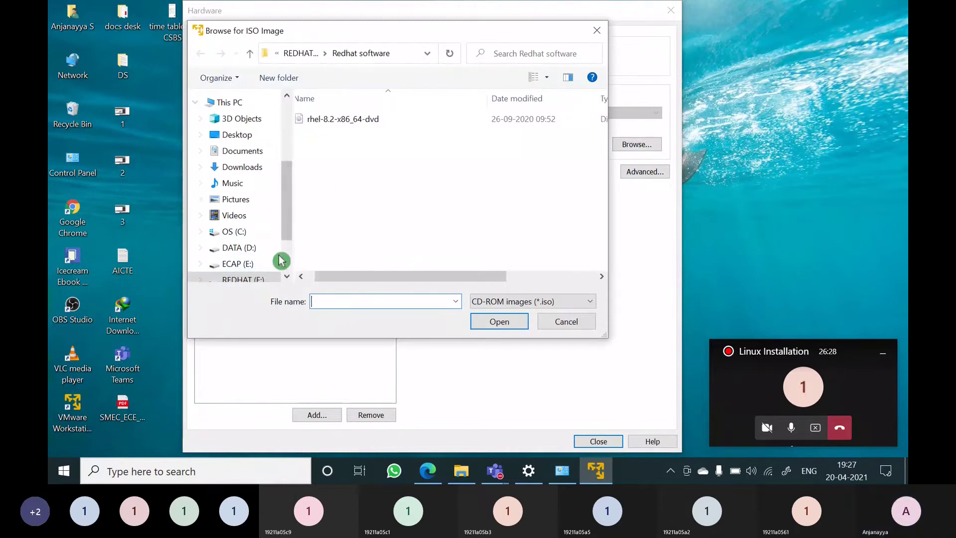
pyautogui.hscroll(-1, 323, 182)
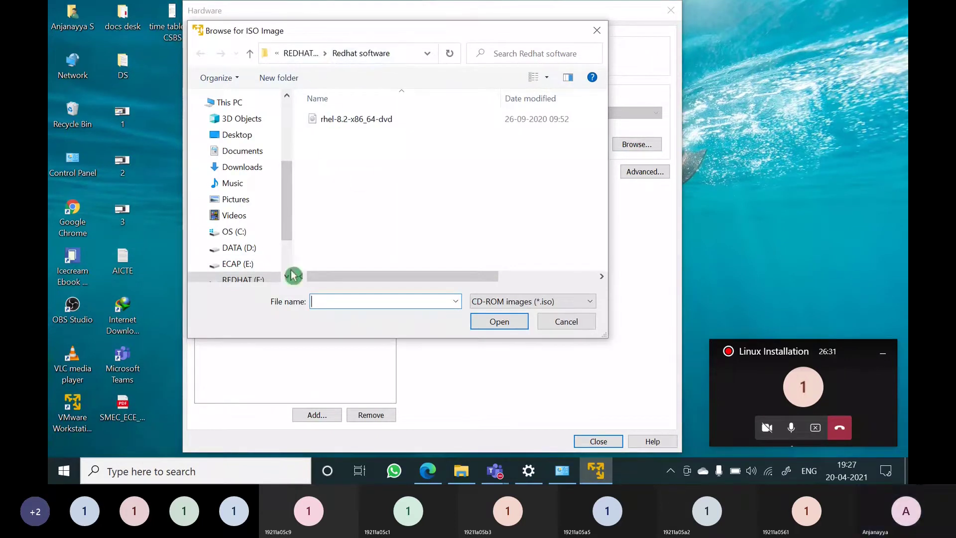
pyautogui.click(349, 124)
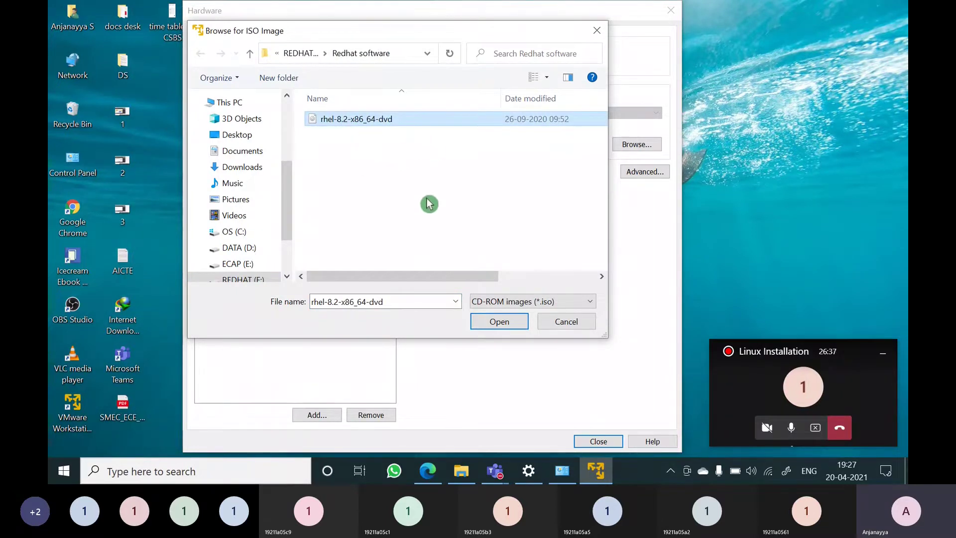
pyautogui.click(495, 326)
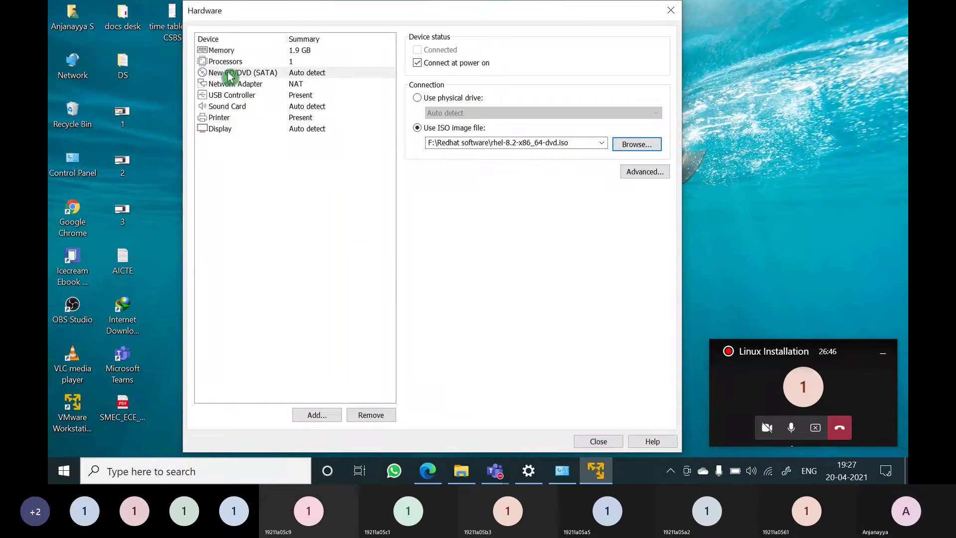
# Review the Memory and CD/DVD settings, switching the drive back to an ISO image
pyautogui.click(228, 52)
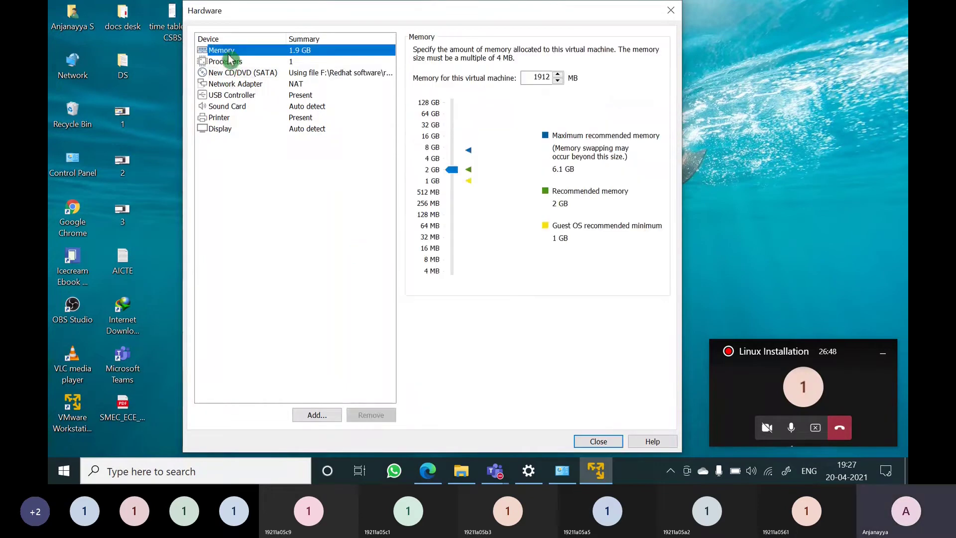
pyautogui.click(457, 171)
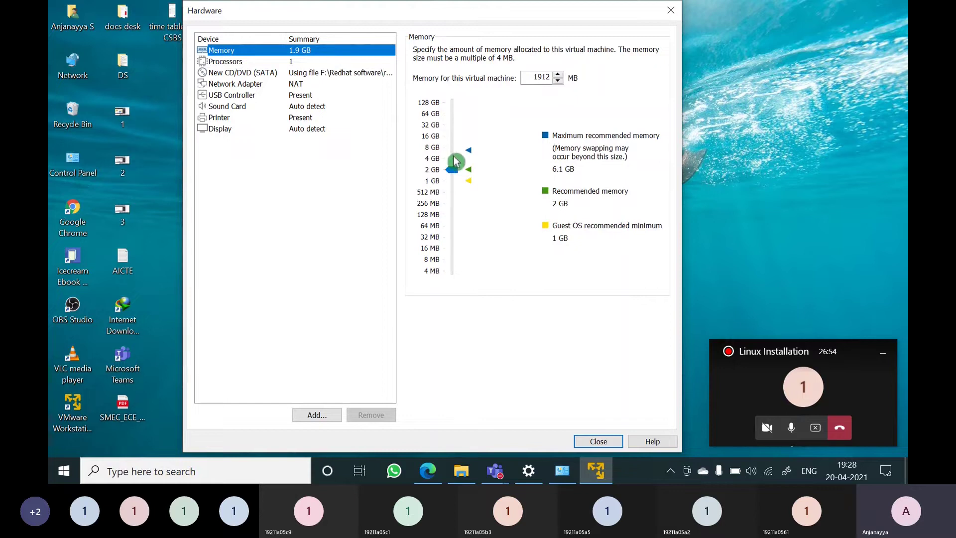
pyautogui.click(254, 76)
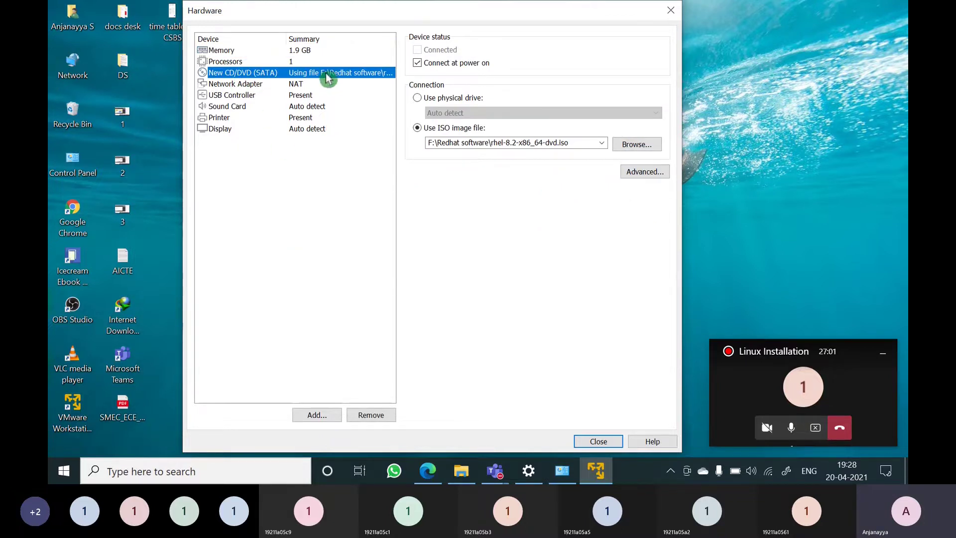
pyautogui.click(430, 102)
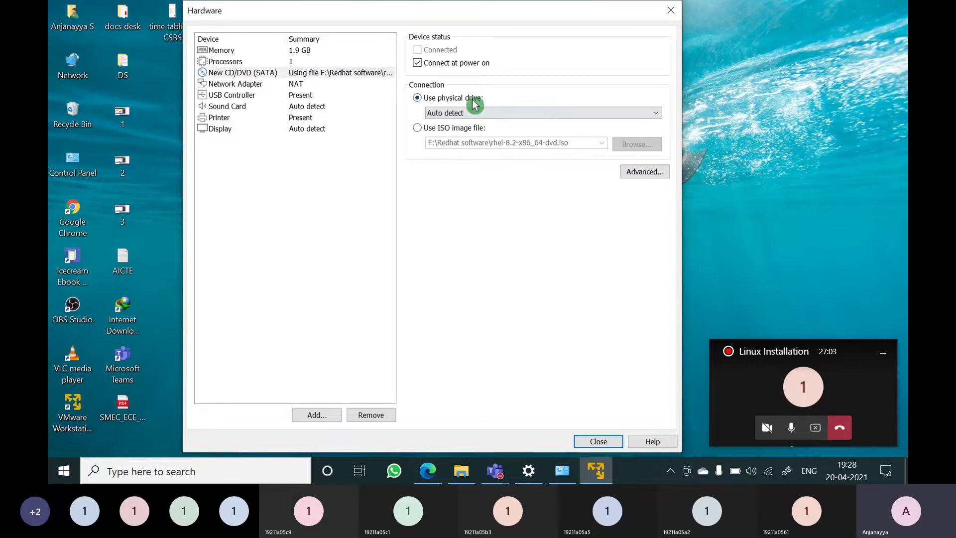
pyautogui.click(437, 129)
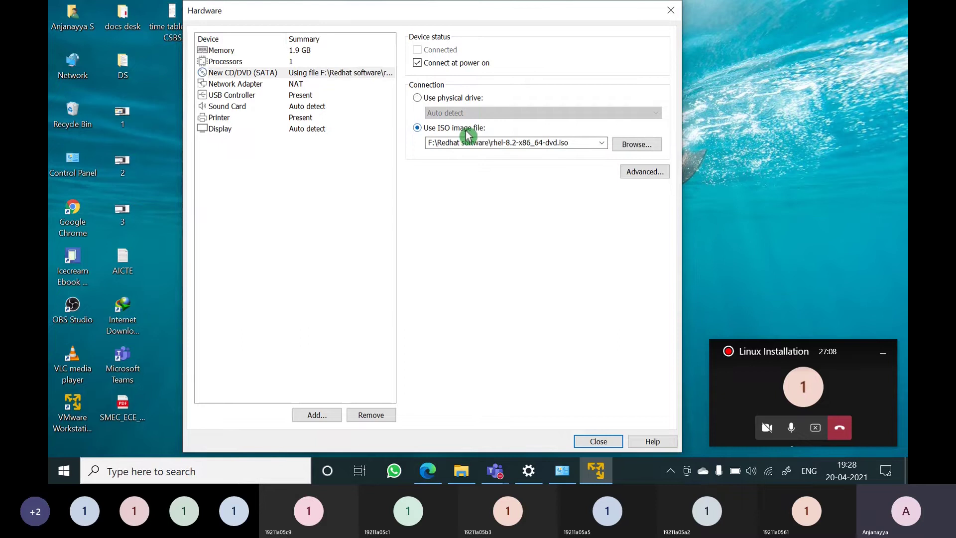
# Reselect the rhel-8.2-x86_64-dvd ISO image and close the Hardware dialog
pyautogui.click(635, 145)
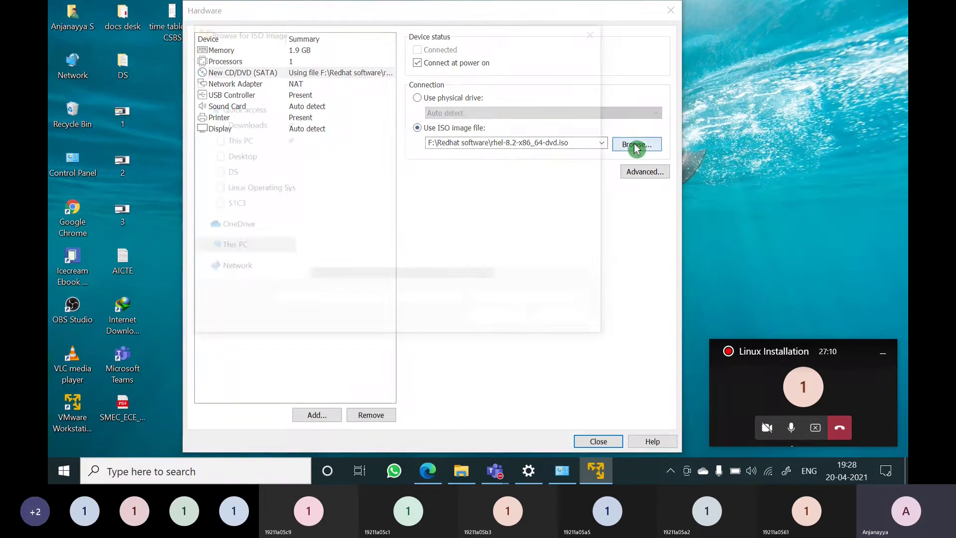
pyautogui.scroll(-2, 292, 249)
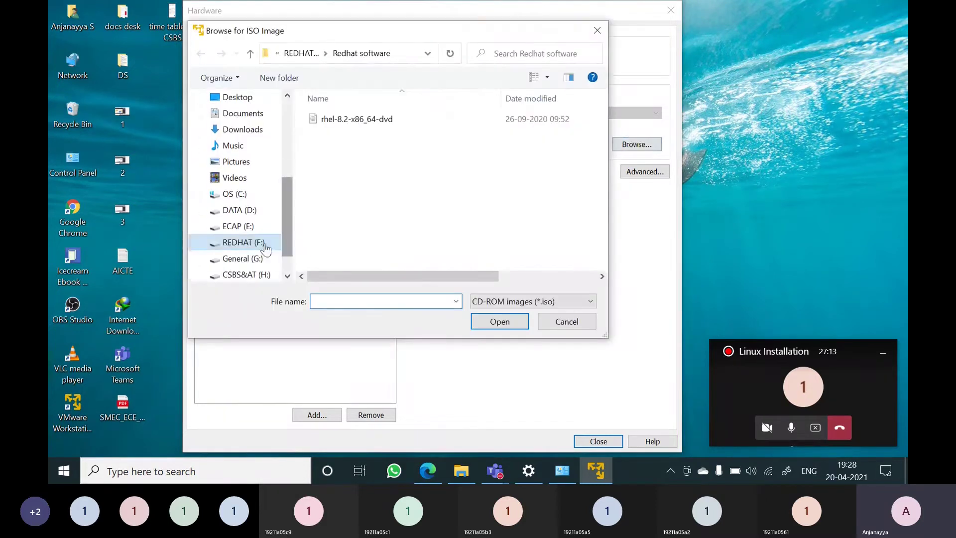
pyautogui.click(338, 121)
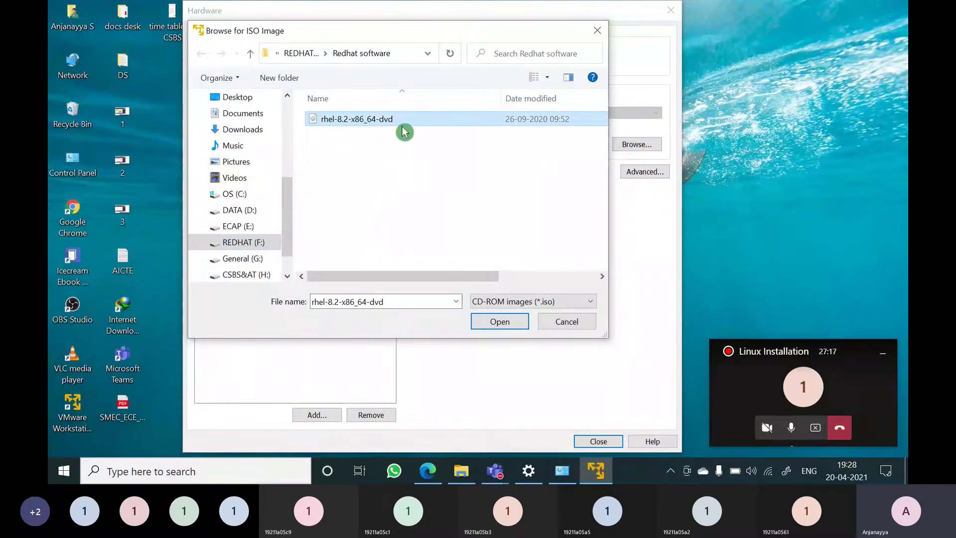
pyautogui.click(497, 324)
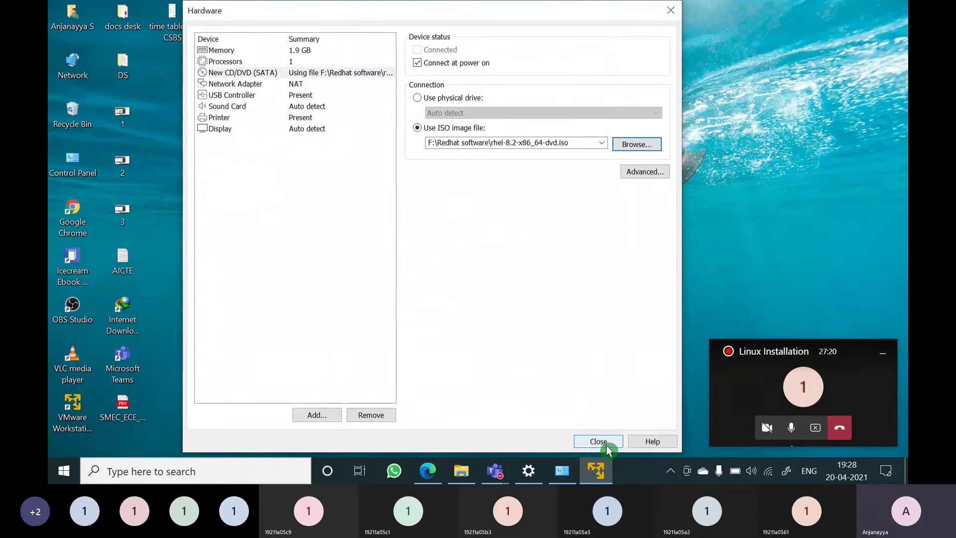
pyautogui.click(605, 445)
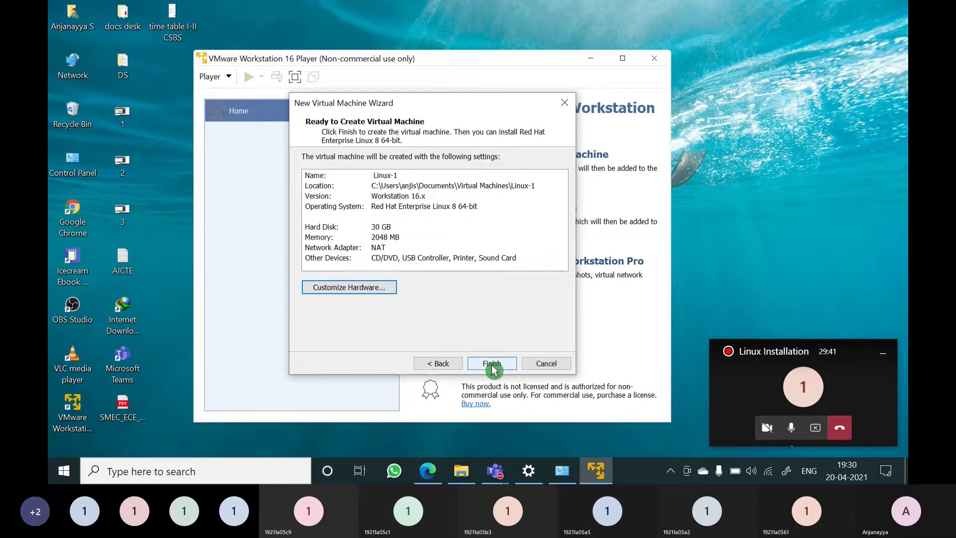
# Finish the New Virtual Machine Wizard to create the Linux-1 VM
pyautogui.click(492, 364)
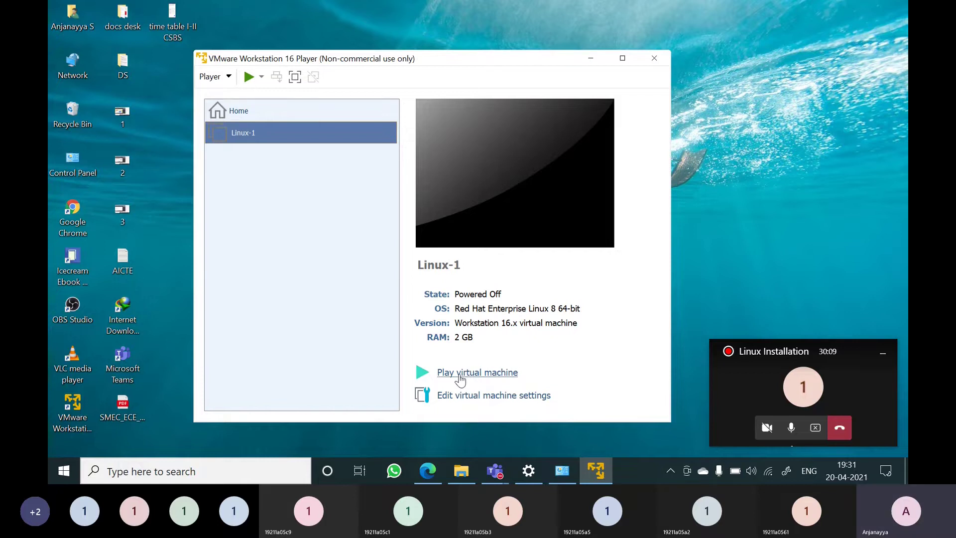
# Power on Linux-1 in a maximized window and postpone the VMware Tools download
pyautogui.click(459, 378)
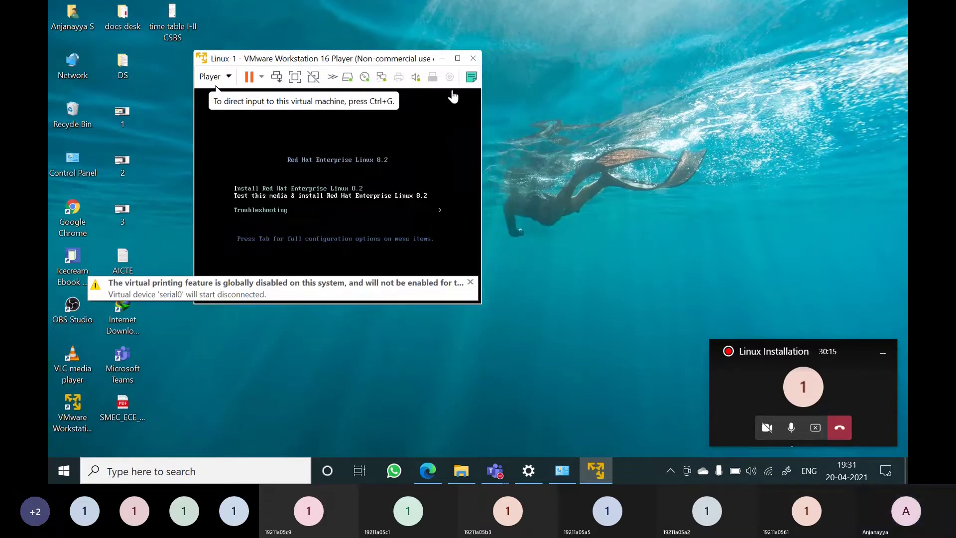
pyautogui.click(457, 58)
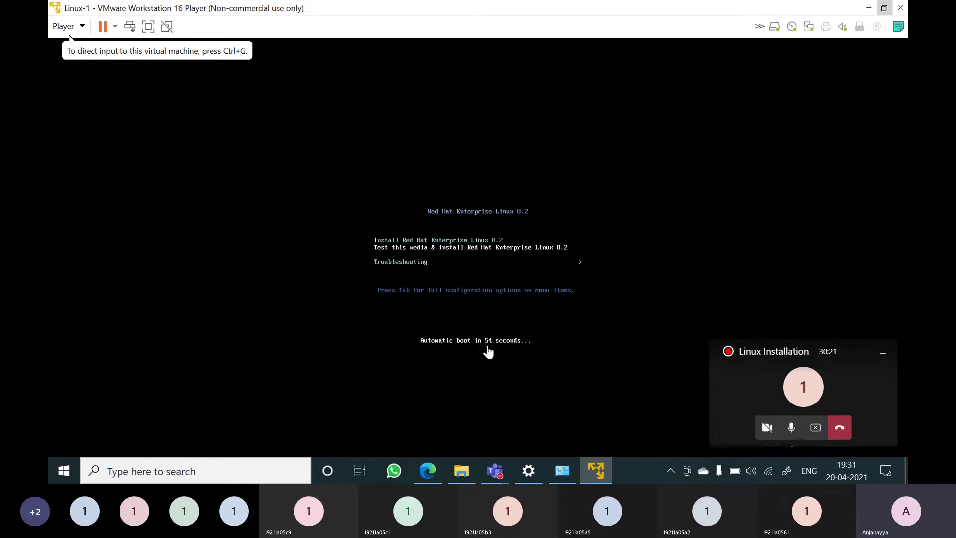
pyautogui.click(528, 356)
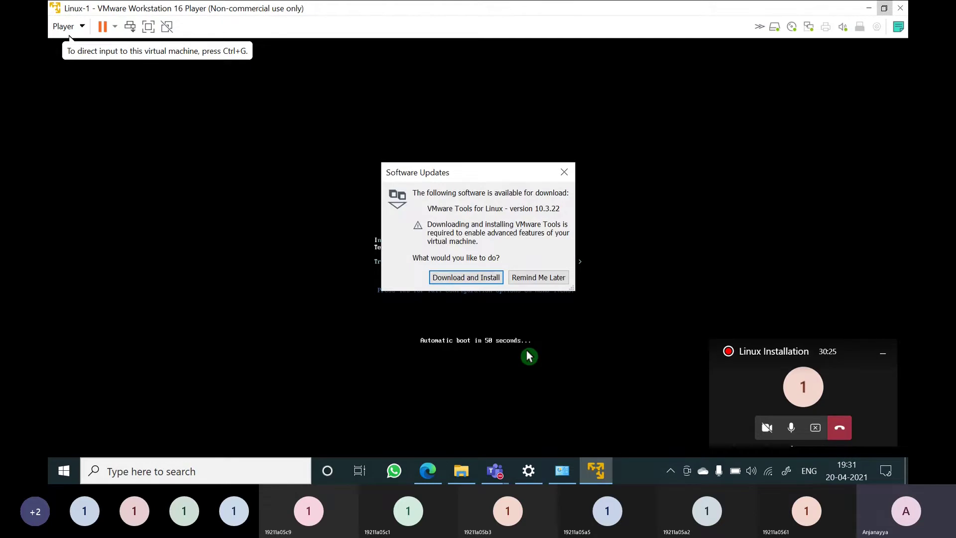
pyautogui.click(531, 279)
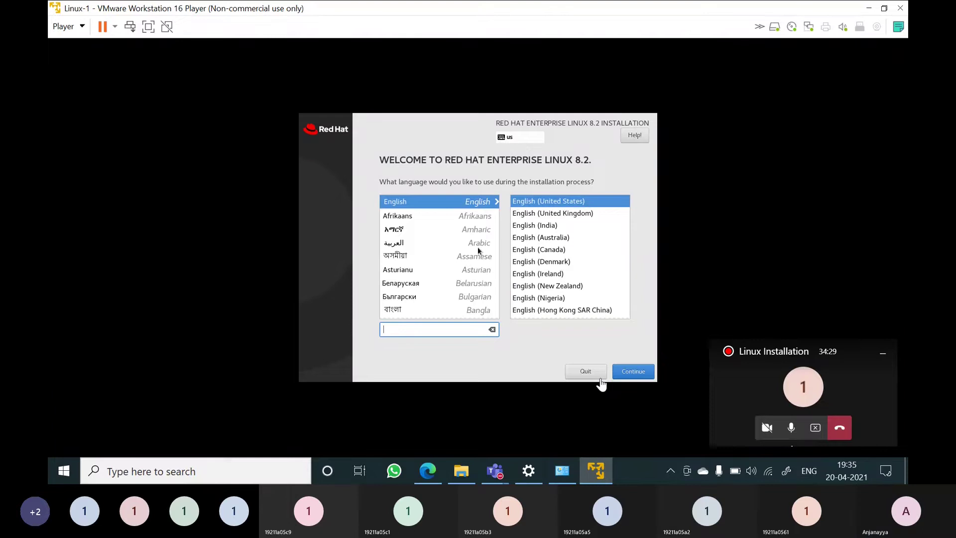
# In Time & Date, pick India on the map to set the Asia/Kolkata time zone
pyautogui.click(601, 383)
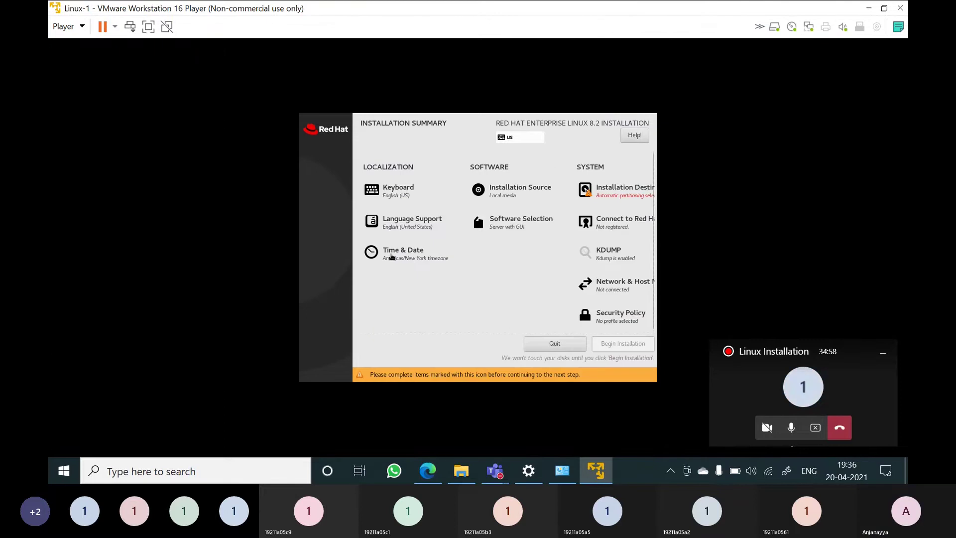
pyautogui.click(398, 255)
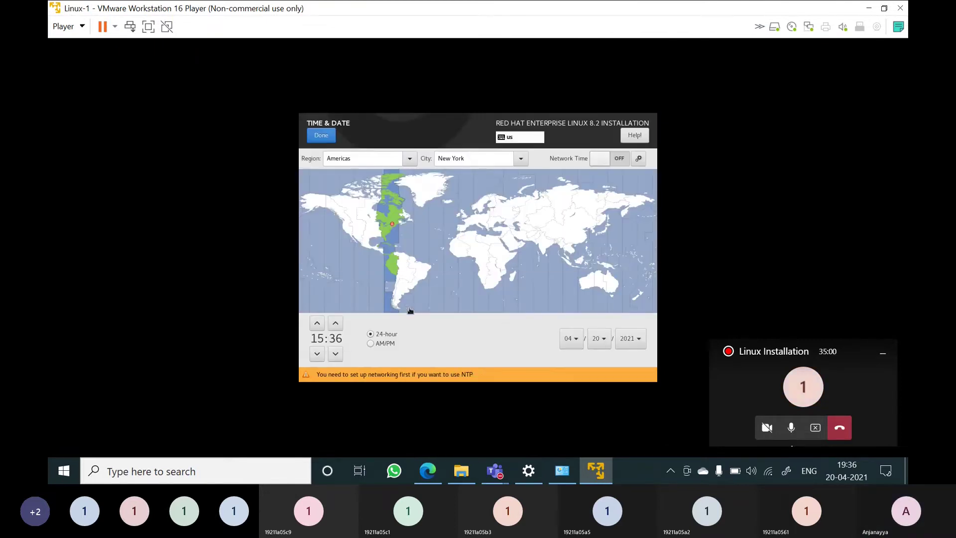
pyautogui.click(544, 246)
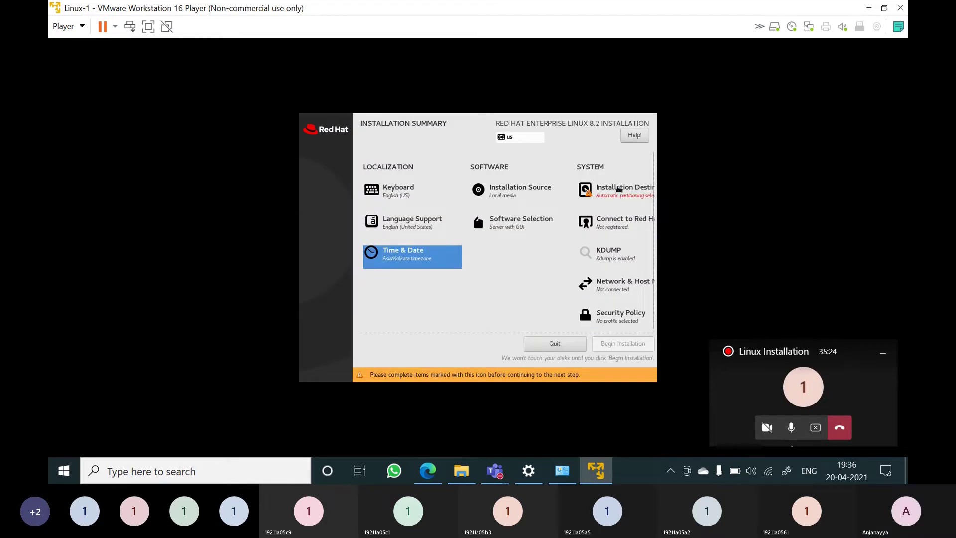
# Confirm Installation Destination with automatic partitioning, then begin the RHEL 8.2 installation
pyautogui.click(618, 190)
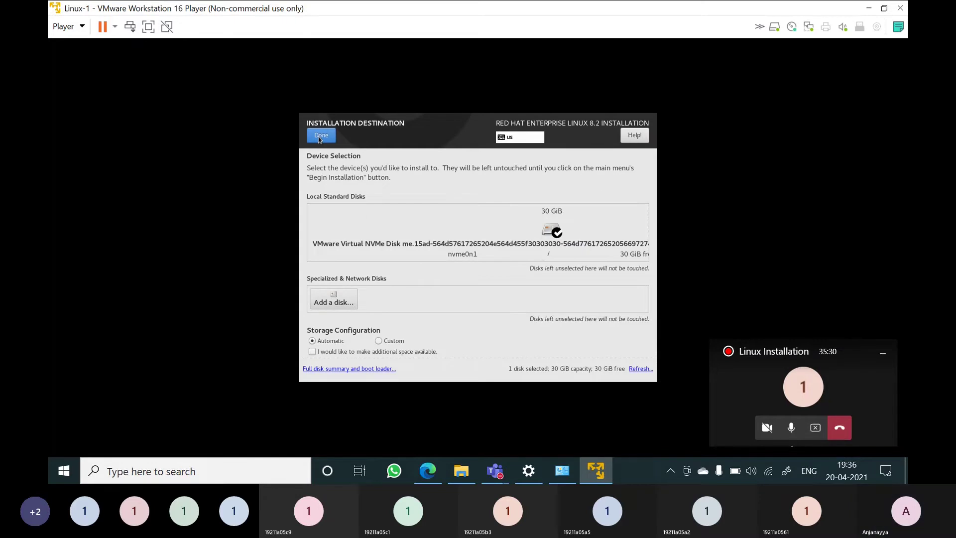
pyautogui.click(320, 136)
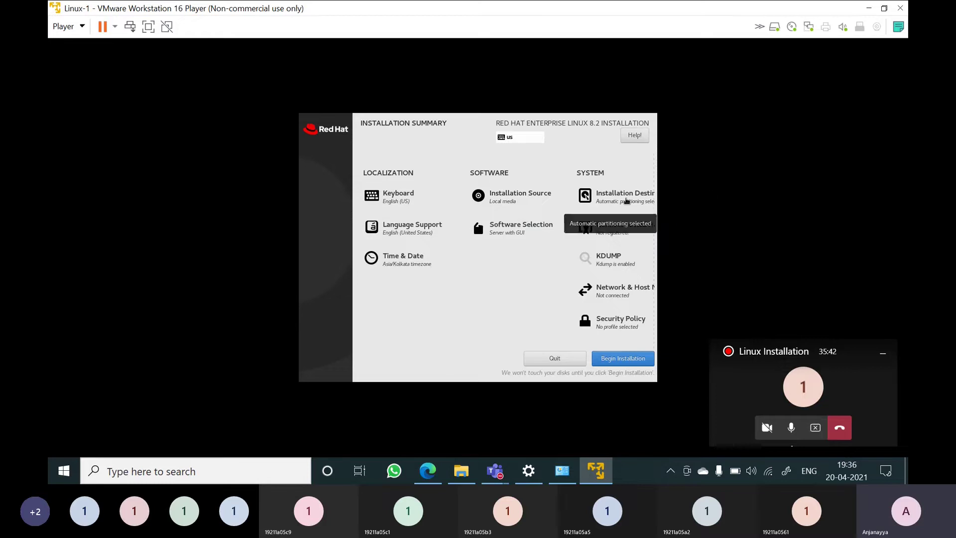
pyautogui.click(626, 201)
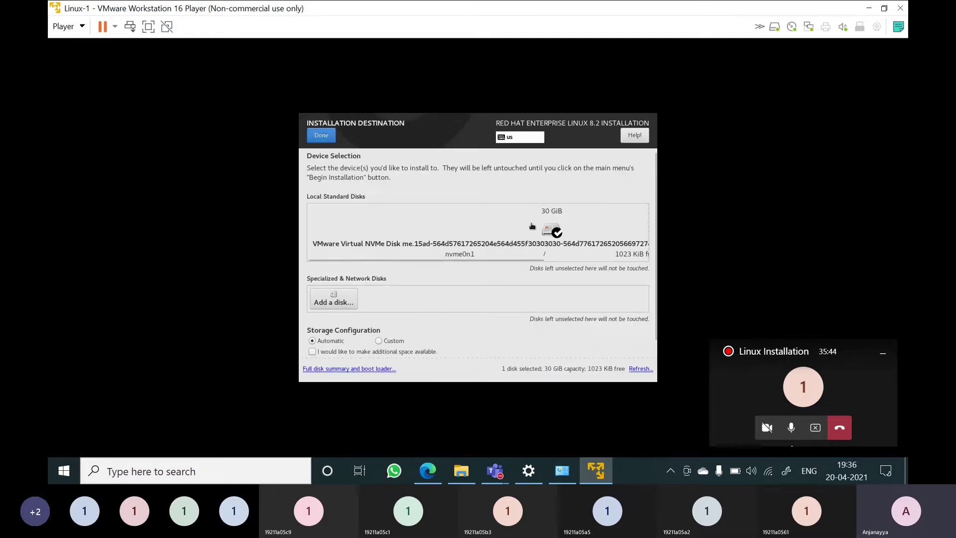
pyautogui.click(324, 139)
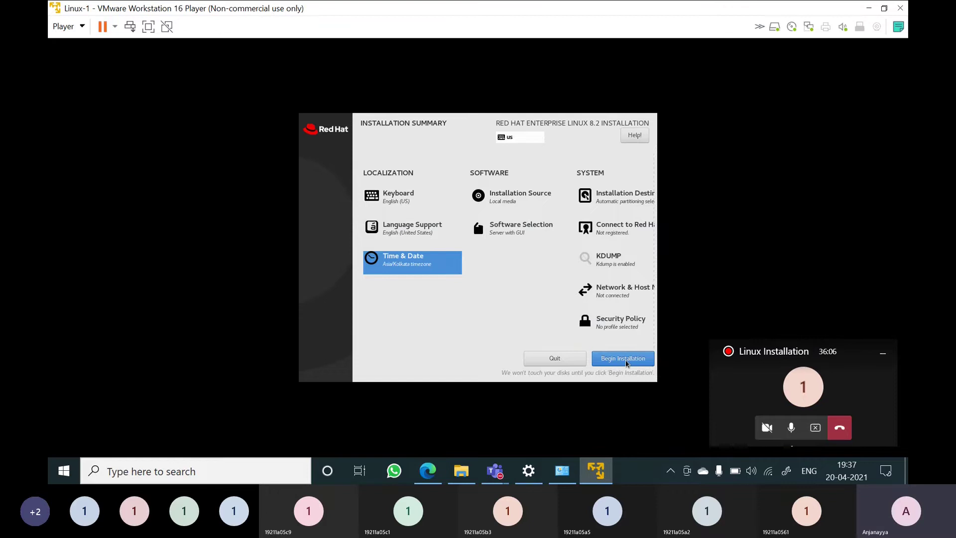
pyautogui.click(626, 363)
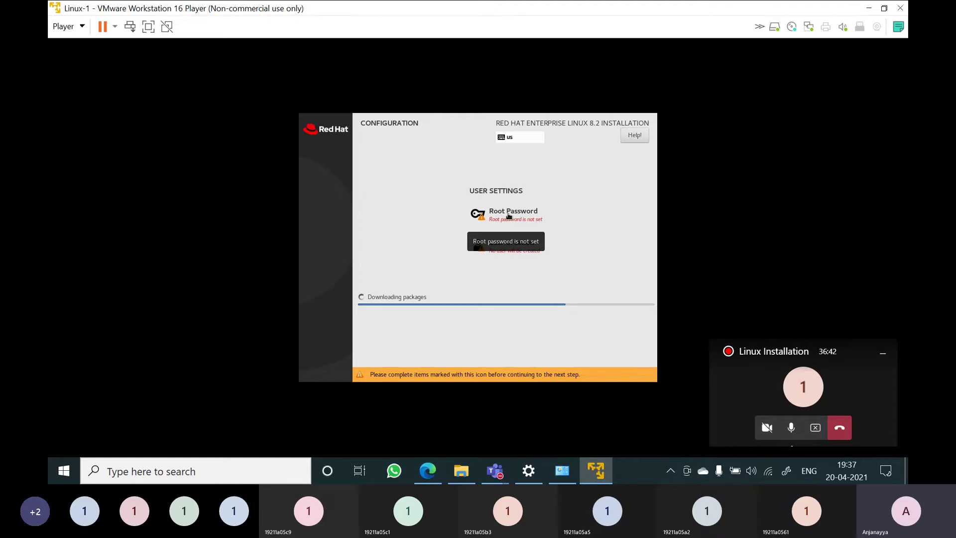
# Enter and confirm a root password, accepting the short-password warning
pyautogui.click(508, 214)
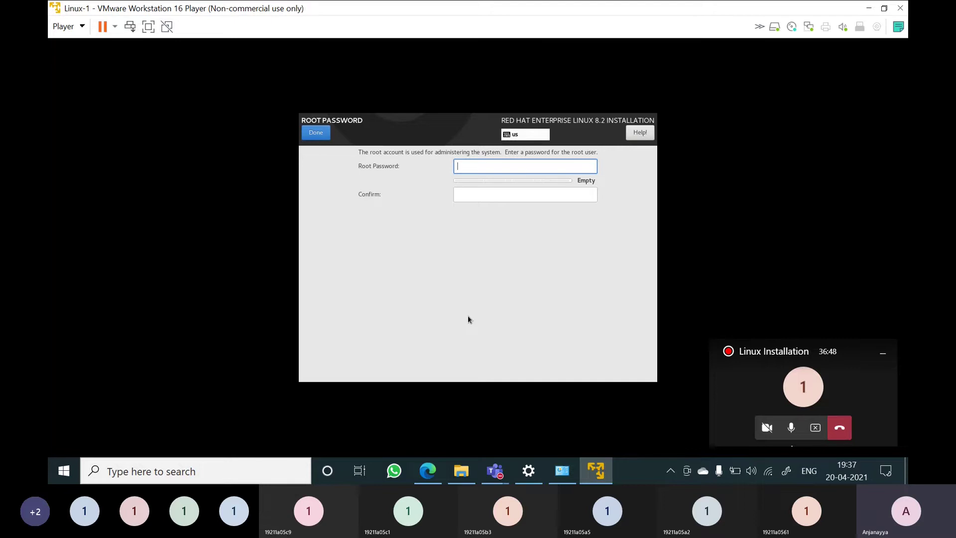
pyautogui.write('•••')
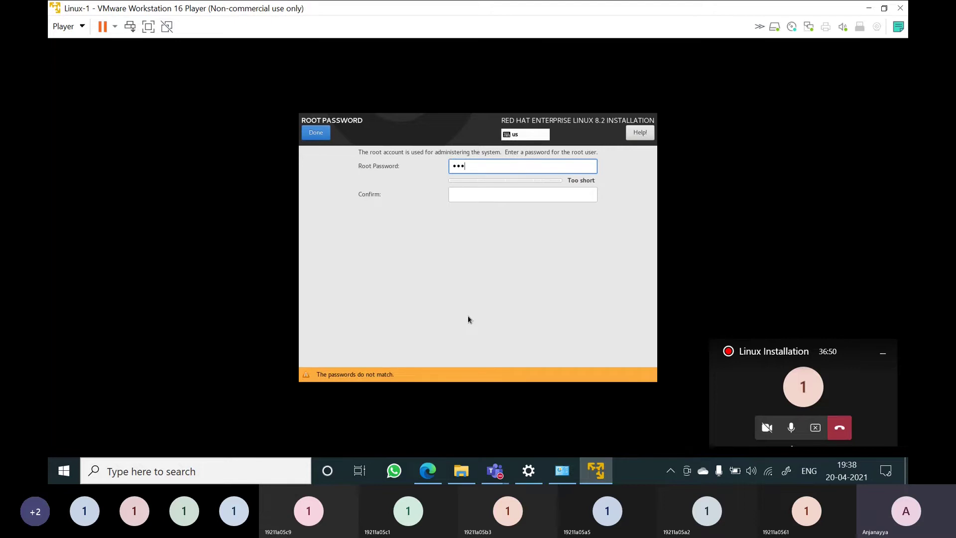
pyautogui.write('•')
pyautogui.press('Tab')
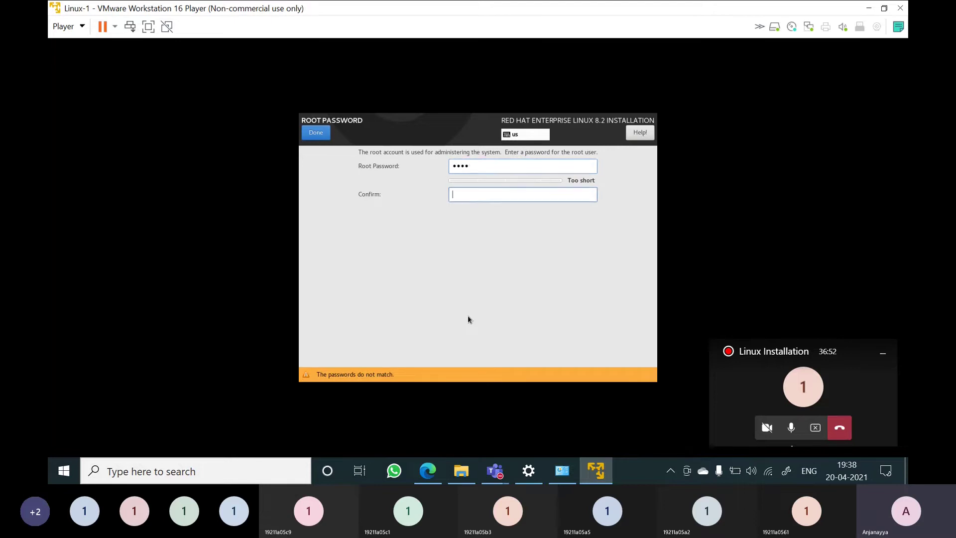
pyautogui.write('••')
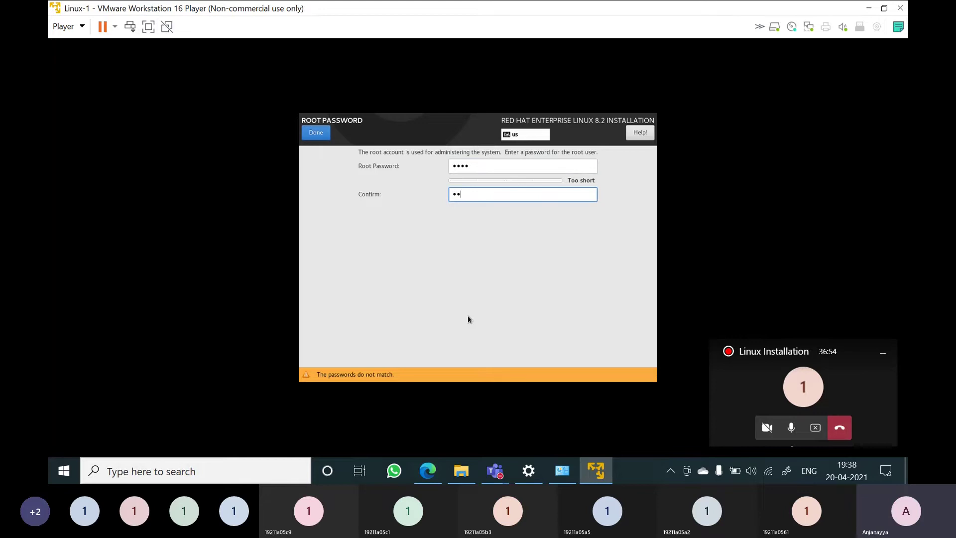
pyautogui.press('BackSpace')
pyautogui.press('BackSpace')
pyautogui.write('••••')
pyautogui.click(316, 134)
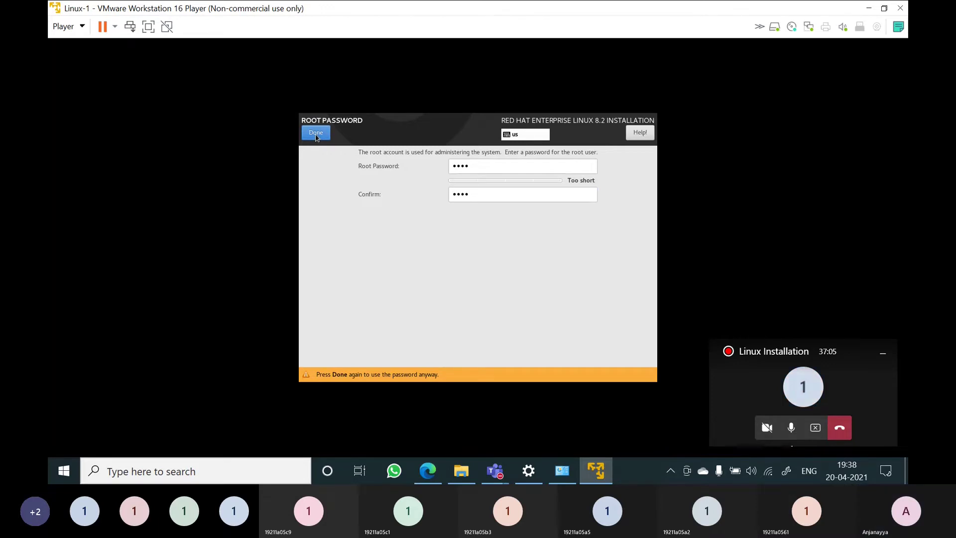
pyautogui.click(316, 134)
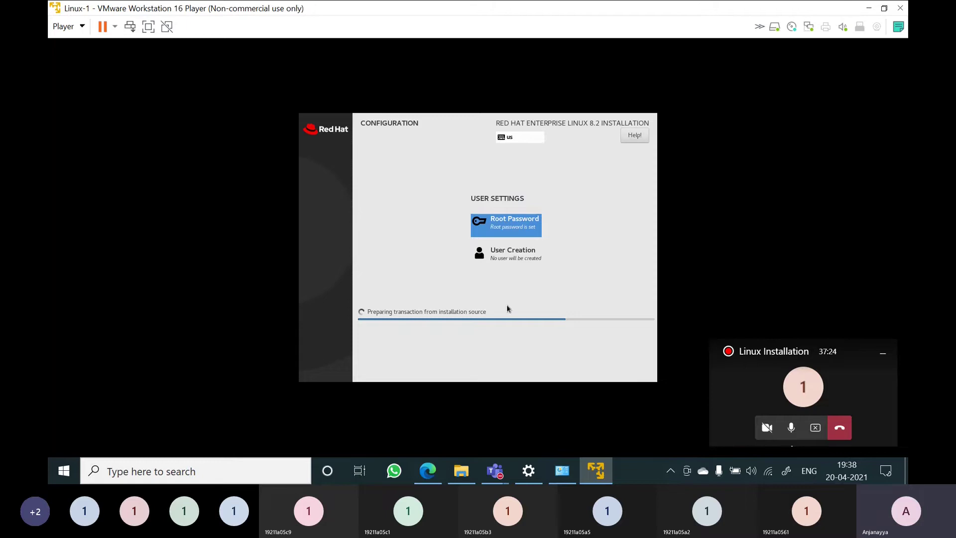
# Enter the new user's full name, a password, and its confirmation
pyautogui.click(508, 253)
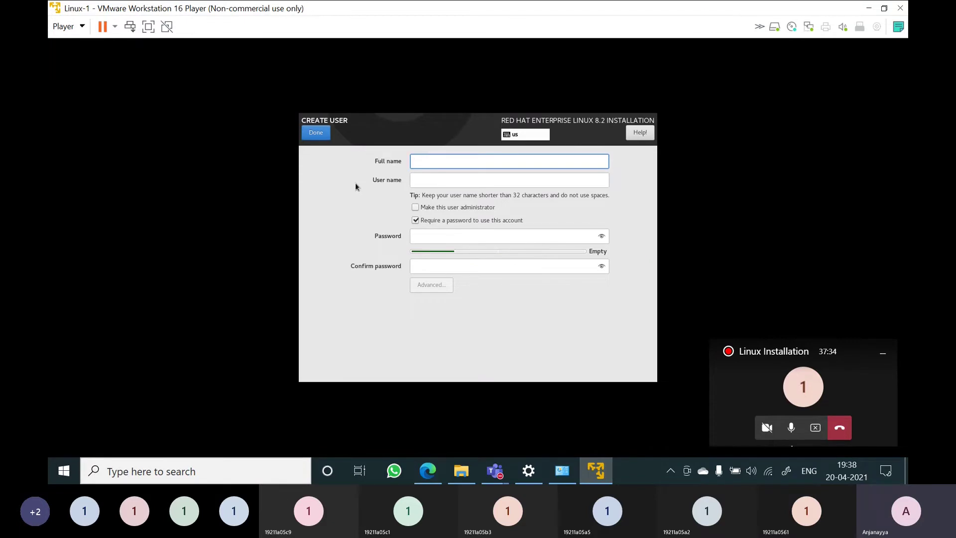
pyautogui.write('Rahu')
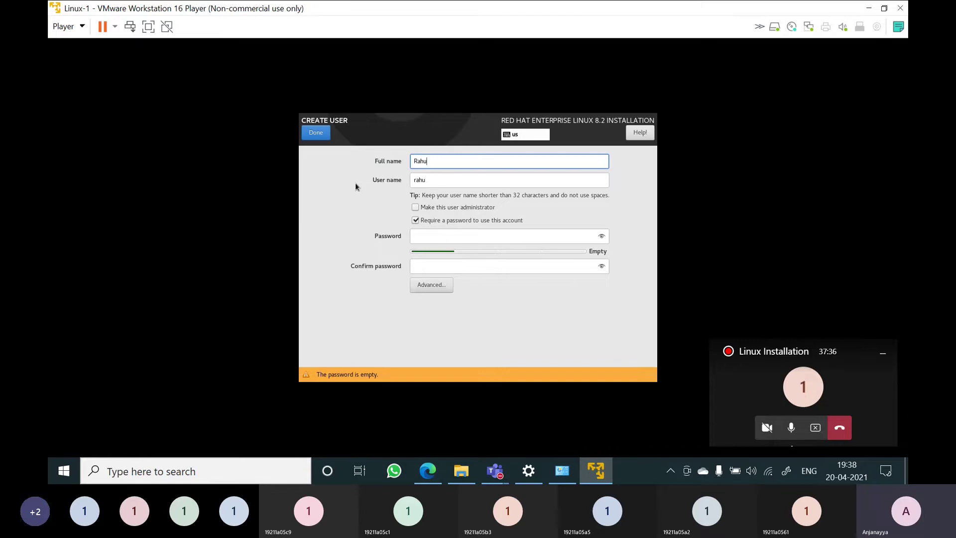
pyautogui.write('l')
pyautogui.click(430, 234)
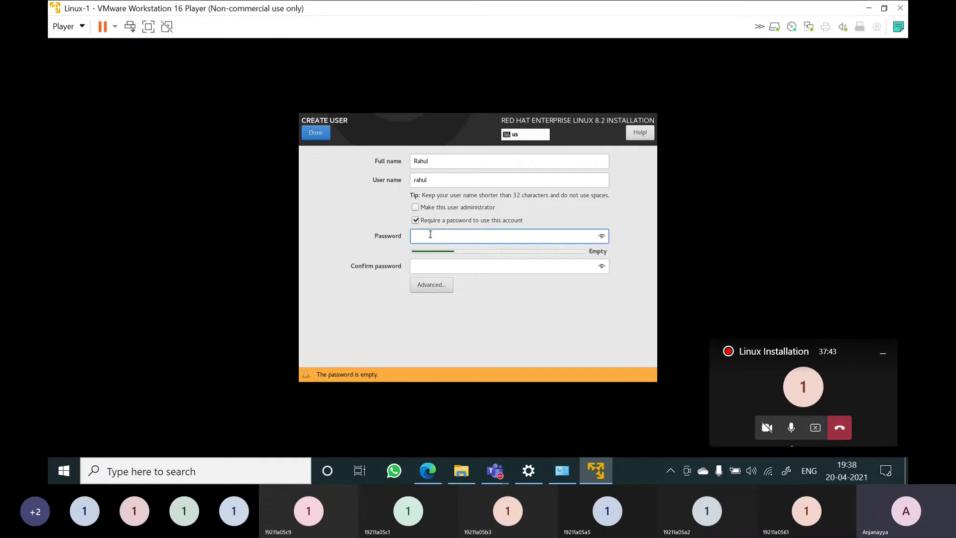
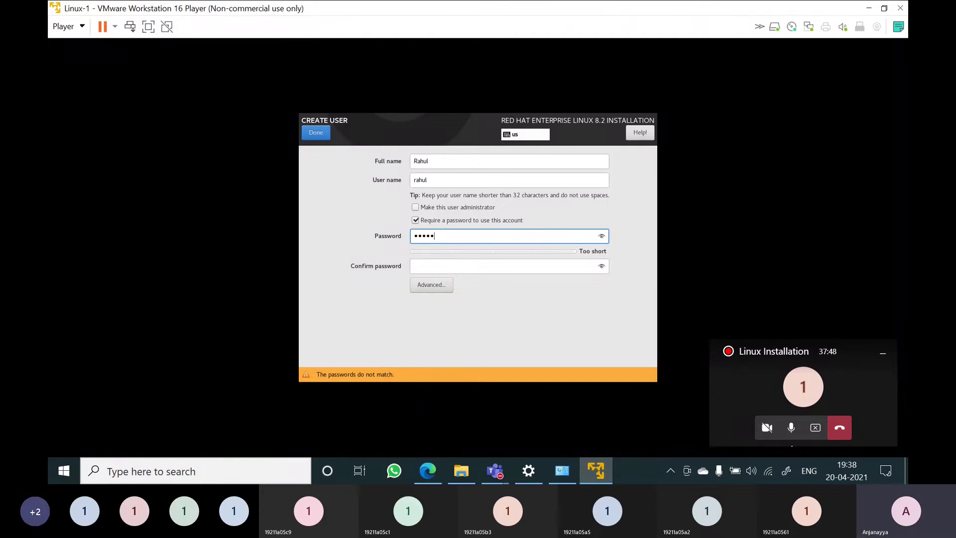
pyautogui.click(440, 270)
pyautogui.write('•••••')
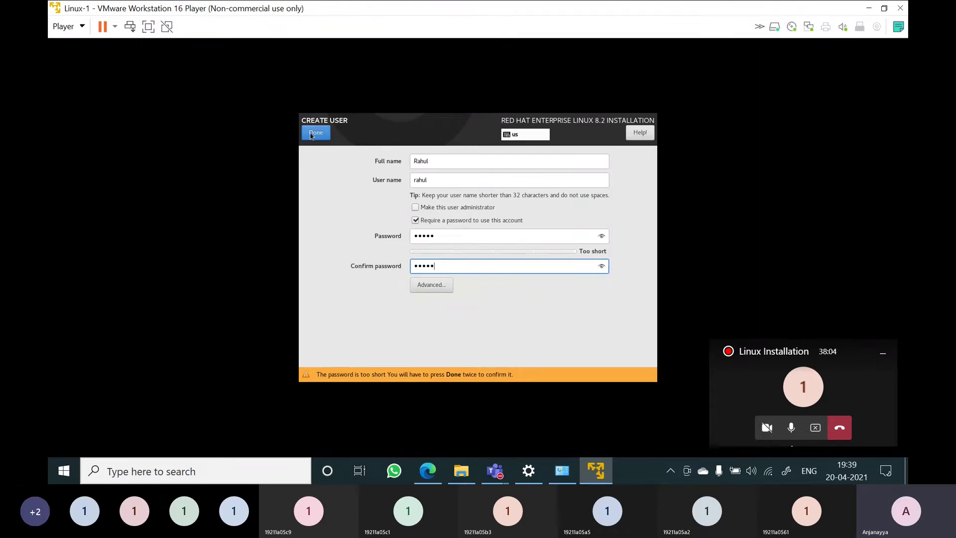
# Toggle administrator rights and accept the user despite the short password
pyautogui.click(418, 210)
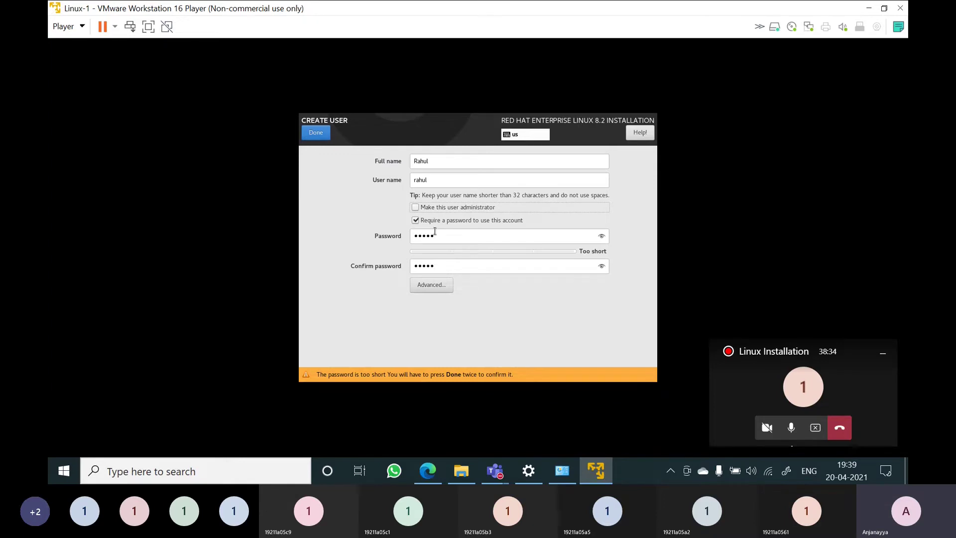
pyautogui.click(439, 209)
pyautogui.click(319, 141)
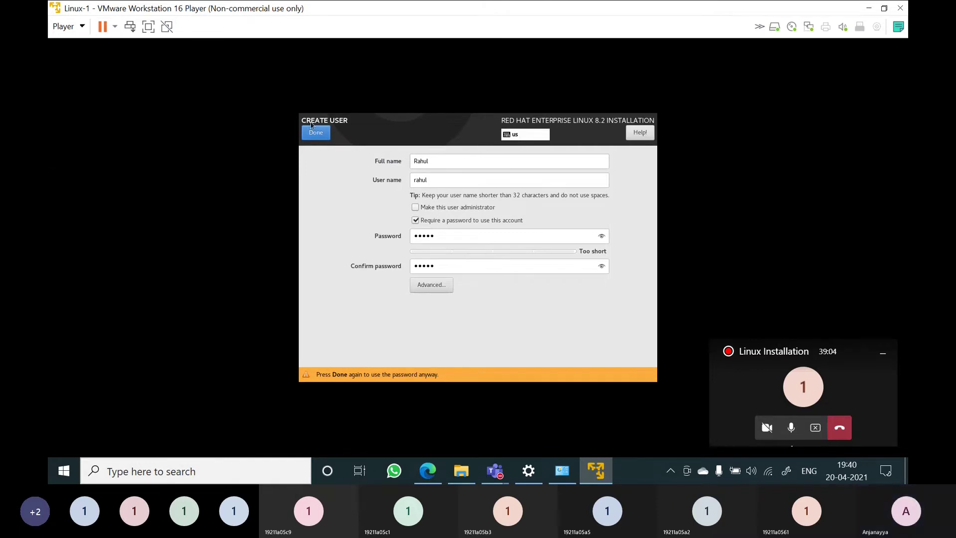
pyautogui.click(319, 134)
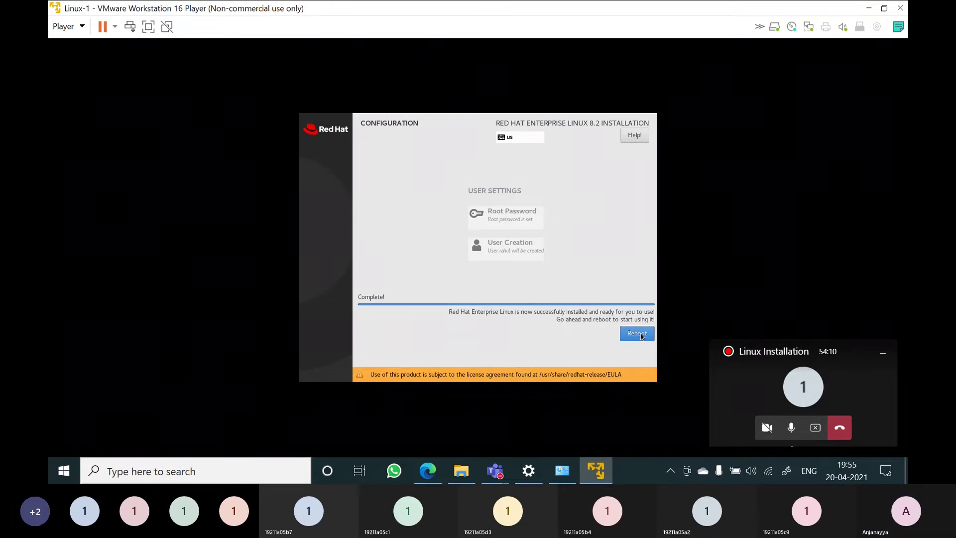
# Reboot the installed RHEL system into Initial Setup
pyautogui.click(641, 335)
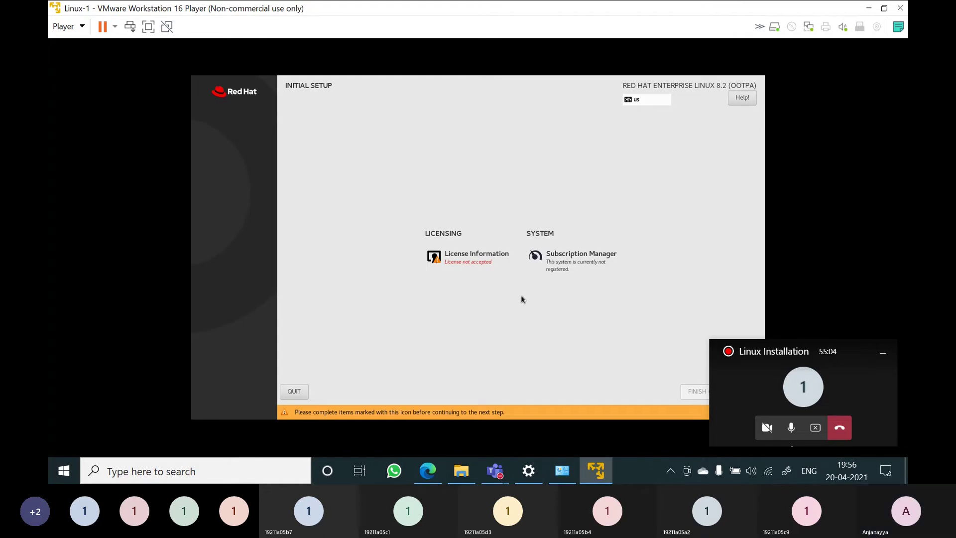
# Accept the License Information agreement and finish the initial configuration
pyautogui.click(470, 255)
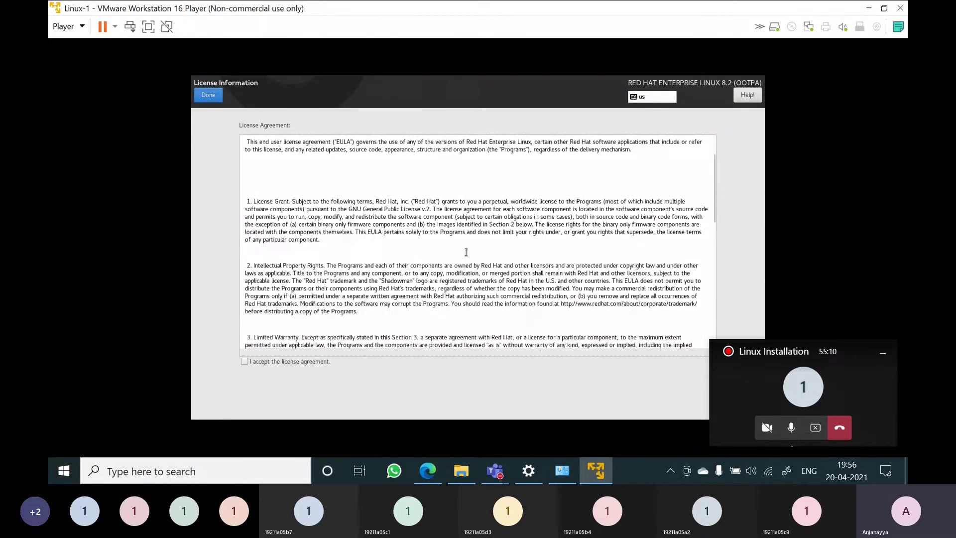
pyautogui.scroll(-5, 466, 252)
pyautogui.scroll(-5, 467, 252)
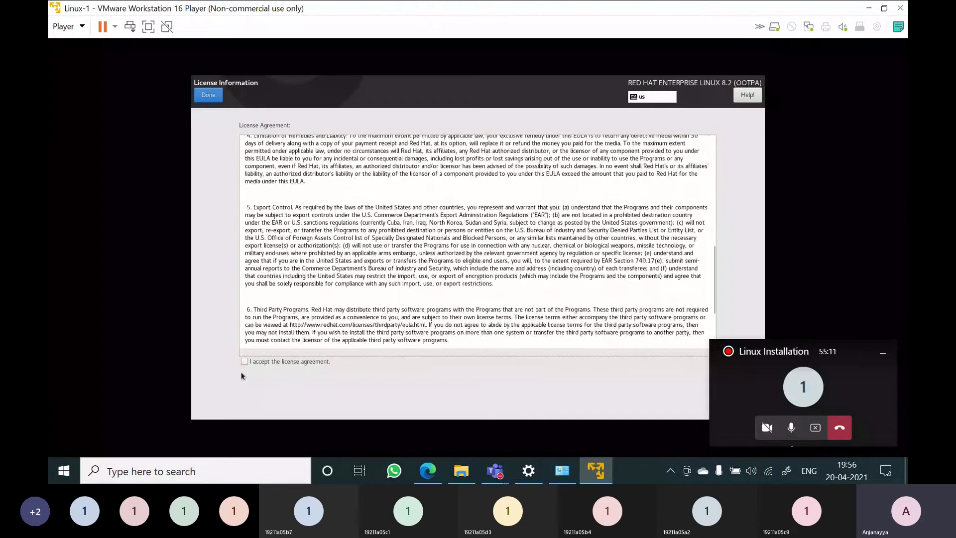
pyautogui.click(244, 361)
pyautogui.scroll(-5, 443, 272)
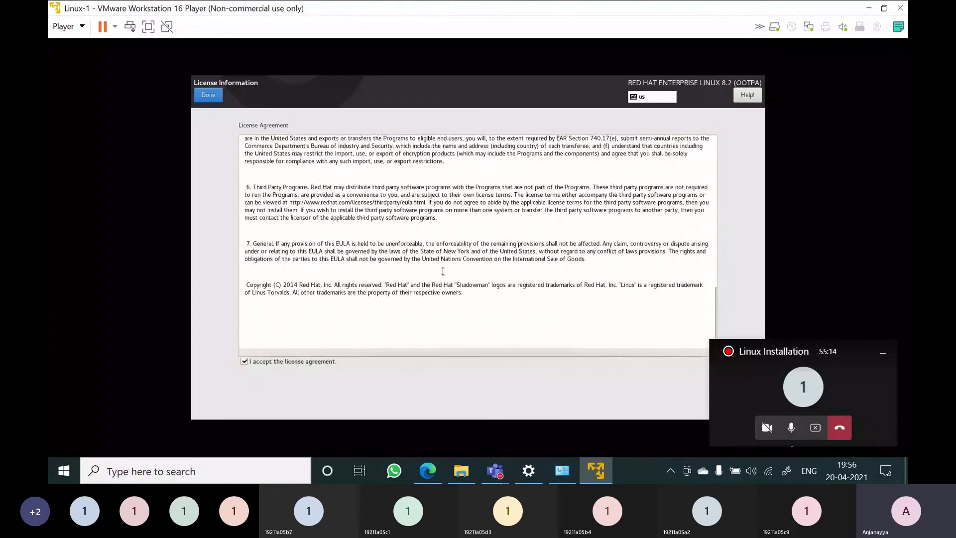
pyautogui.click(207, 96)
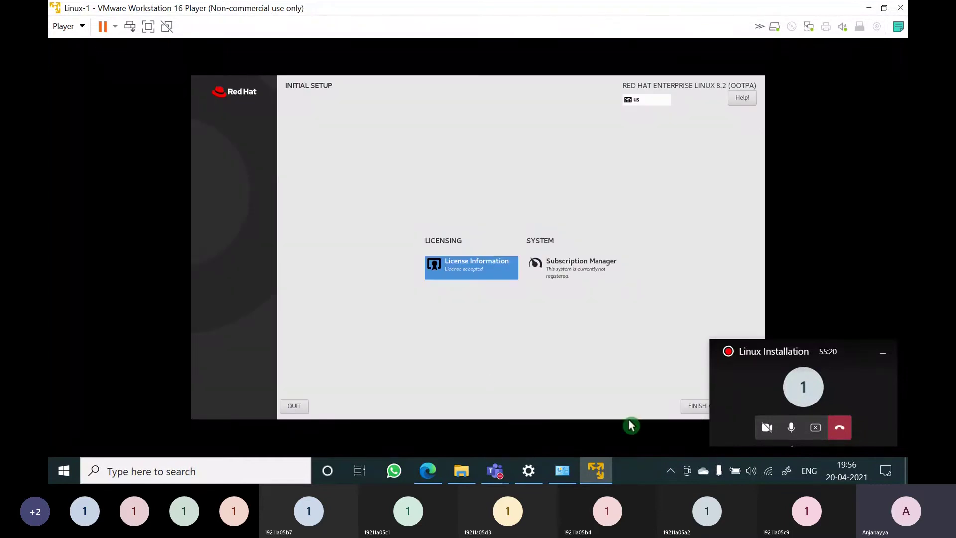
pyautogui.click(883, 353)
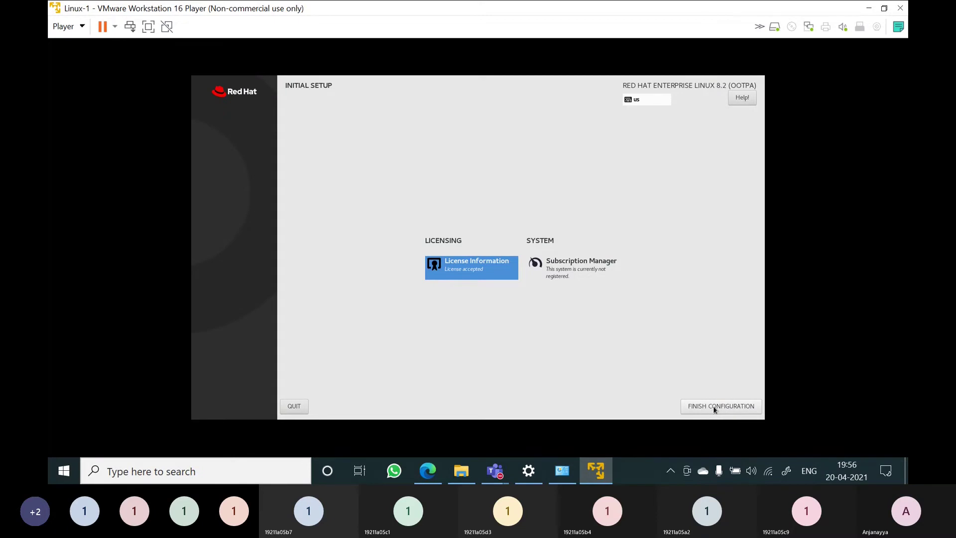
pyautogui.click(713, 407)
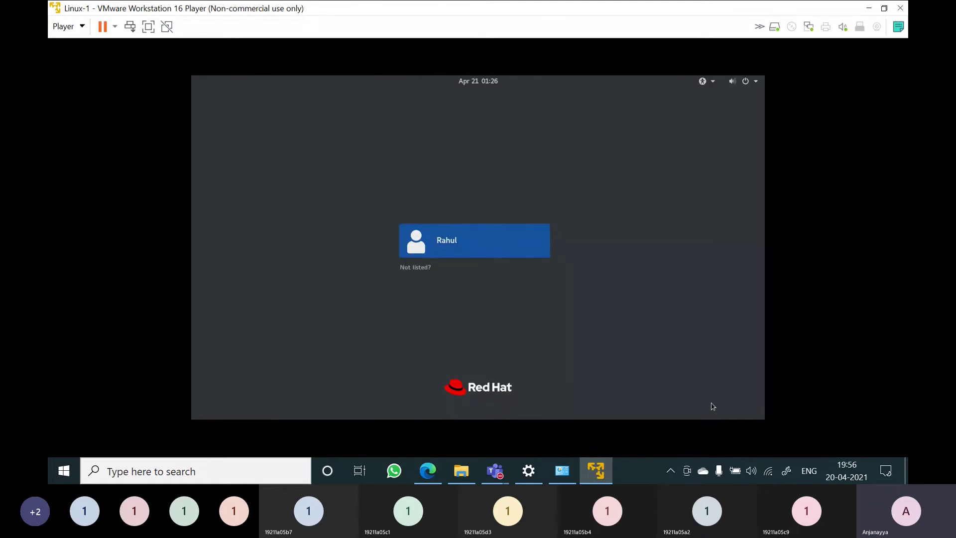
# Select the user tile and enter the account password to log in
pyautogui.click(451, 246)
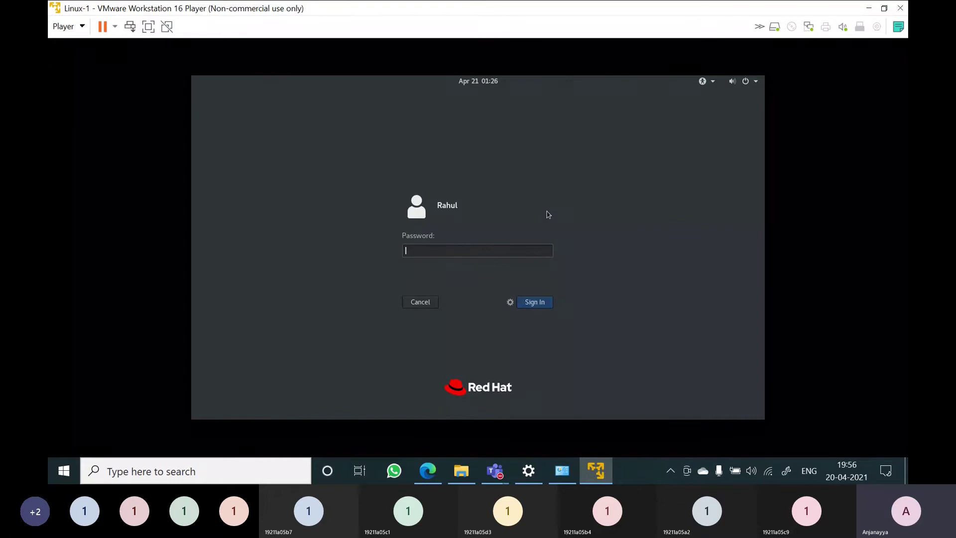
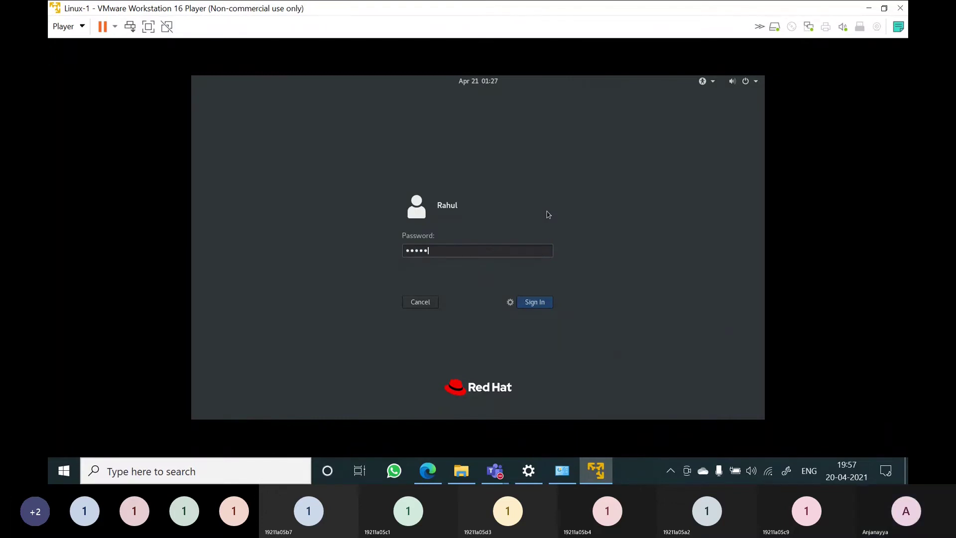
pyautogui.press('Return')
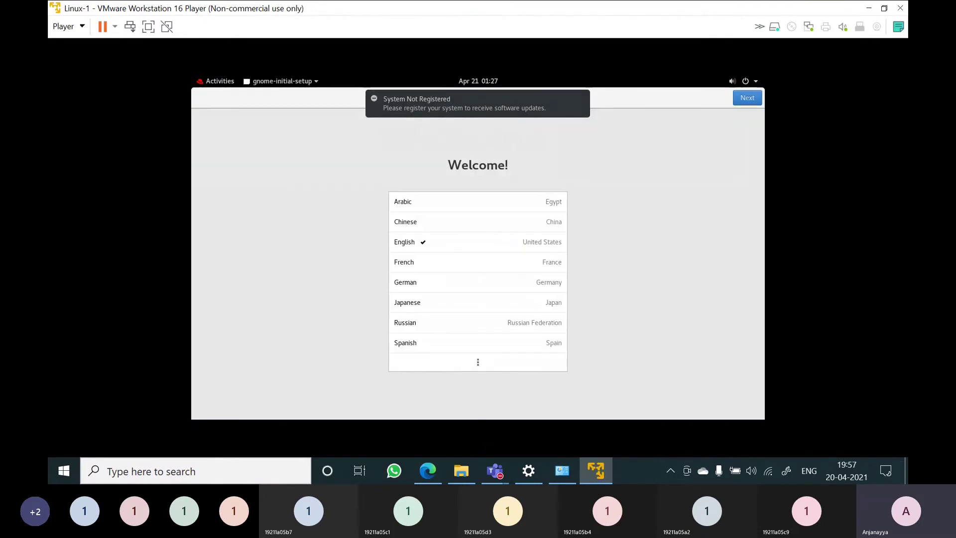
# Finish the Welcome and Typing setup pages and open the GNOME Activities overview
pyautogui.click(748, 98)
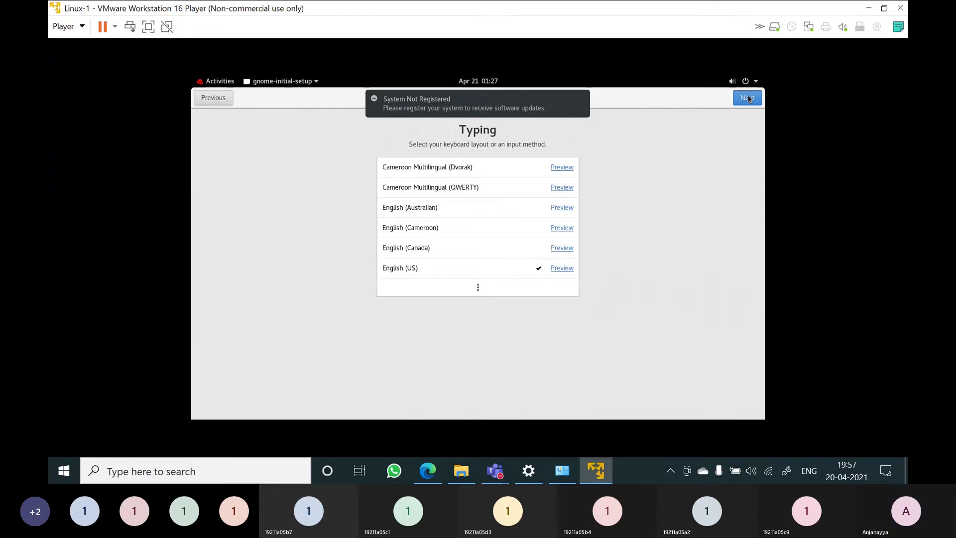
pyautogui.click(748, 98)
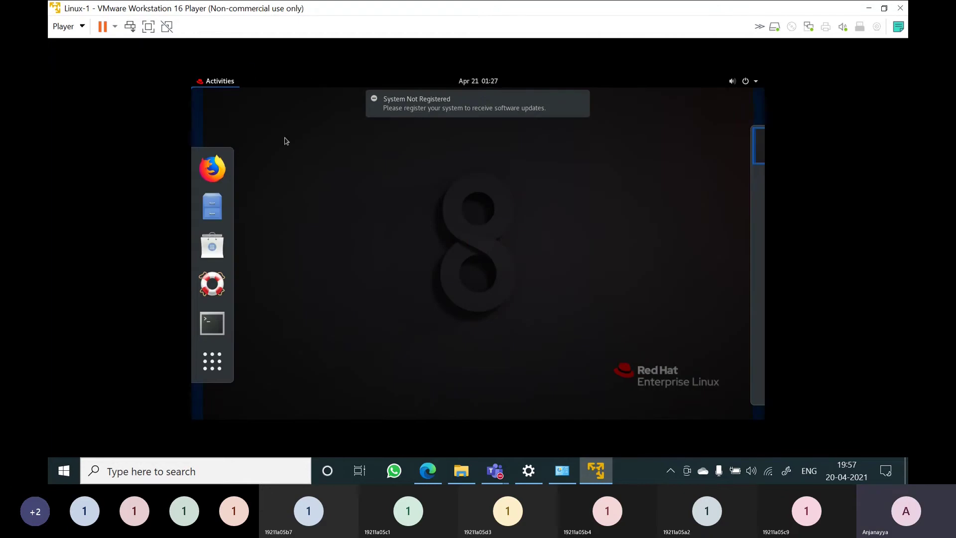
pyautogui.click(521, 236)
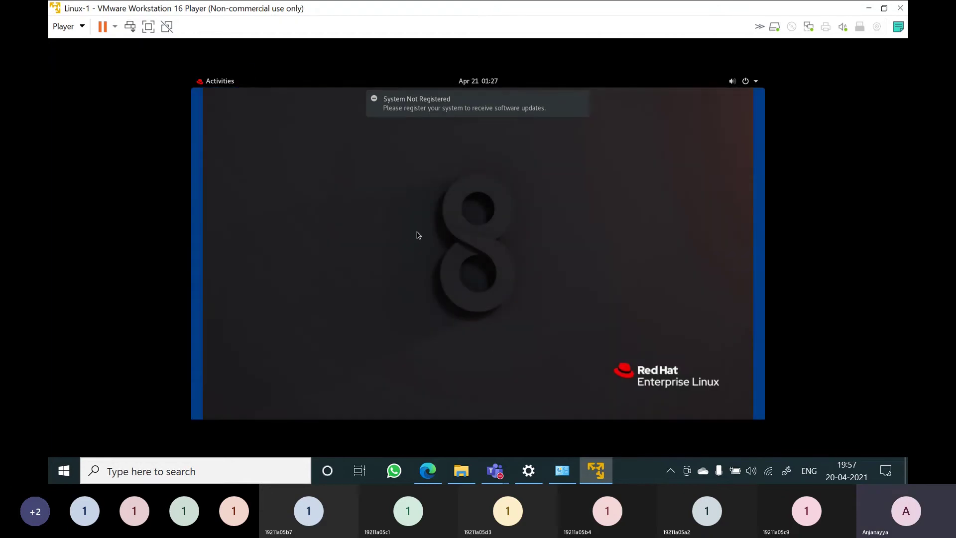
pyautogui.click(221, 81)
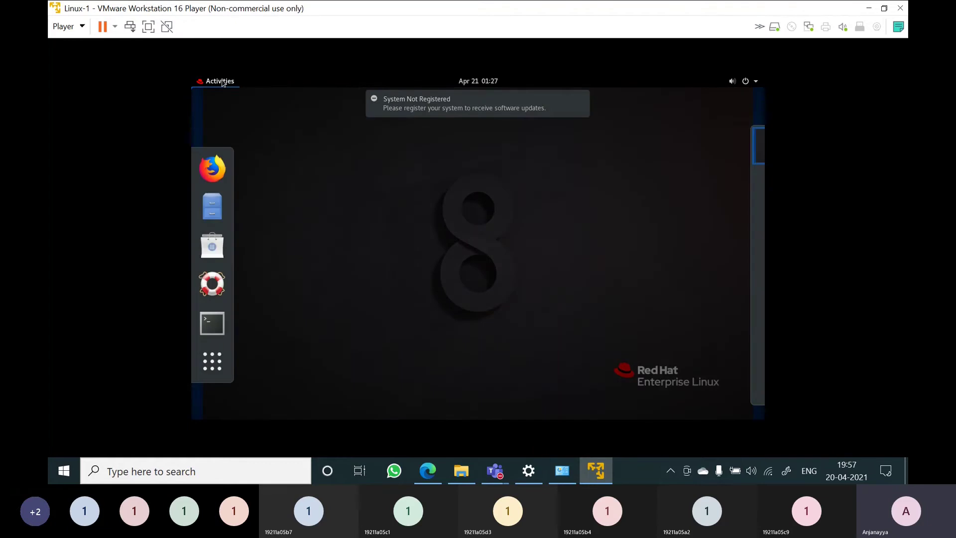
# Launch a maximized Terminal and switch to root with su and the root password
pyautogui.click(214, 329)
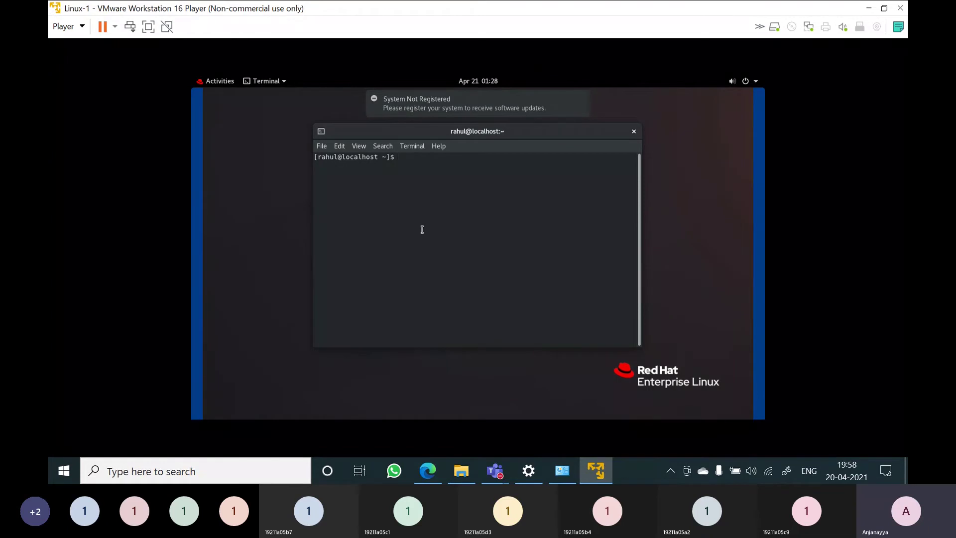
pyautogui.doubleClick(599, 133)
pyautogui.write('su')
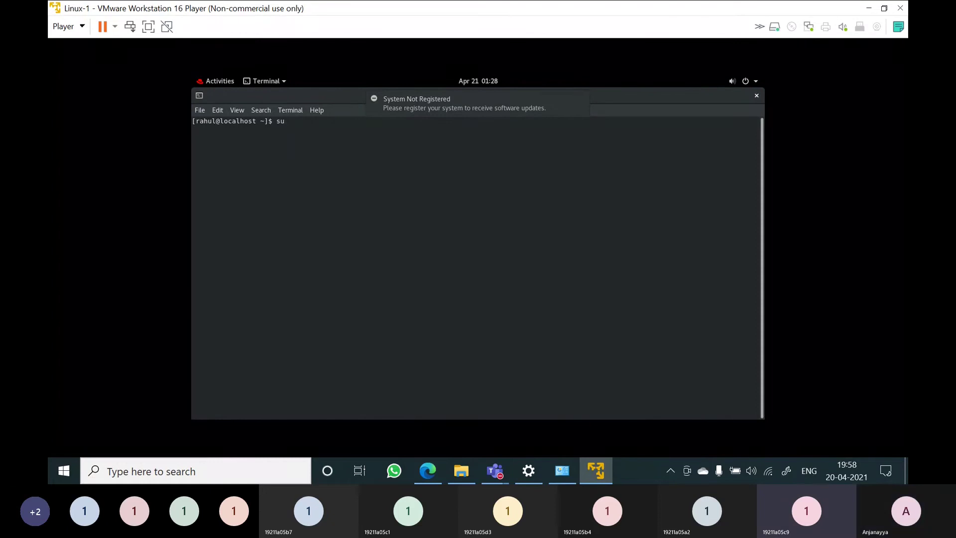
pyautogui.press('Return')
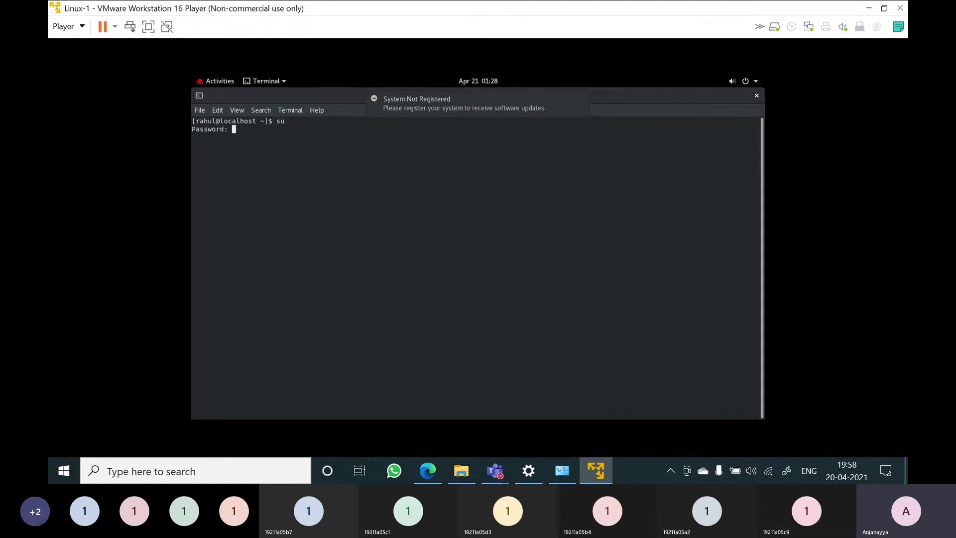
pyautogui.press('Return')
# Highlight the word root and the # sign in the root prompt to point them out
pyautogui.doubleClick(199, 139)
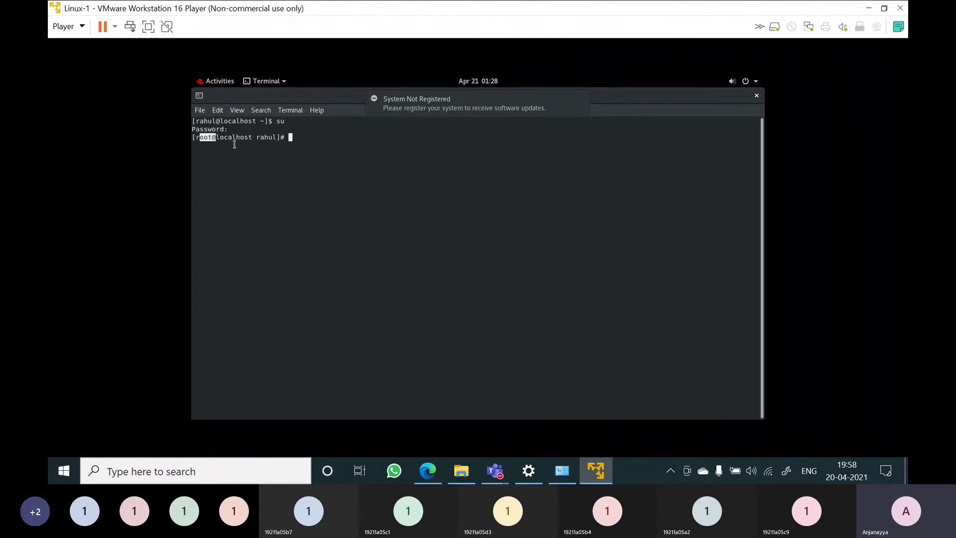
pyautogui.moveTo(281, 136); pyautogui.dragTo(297, 154)
pyautogui.click(283, 135)
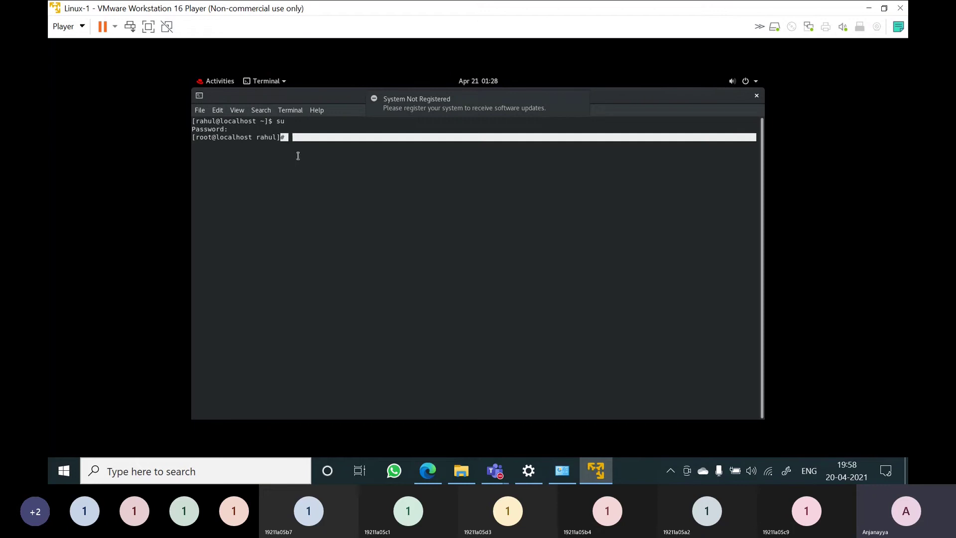
pyautogui.click(305, 164)
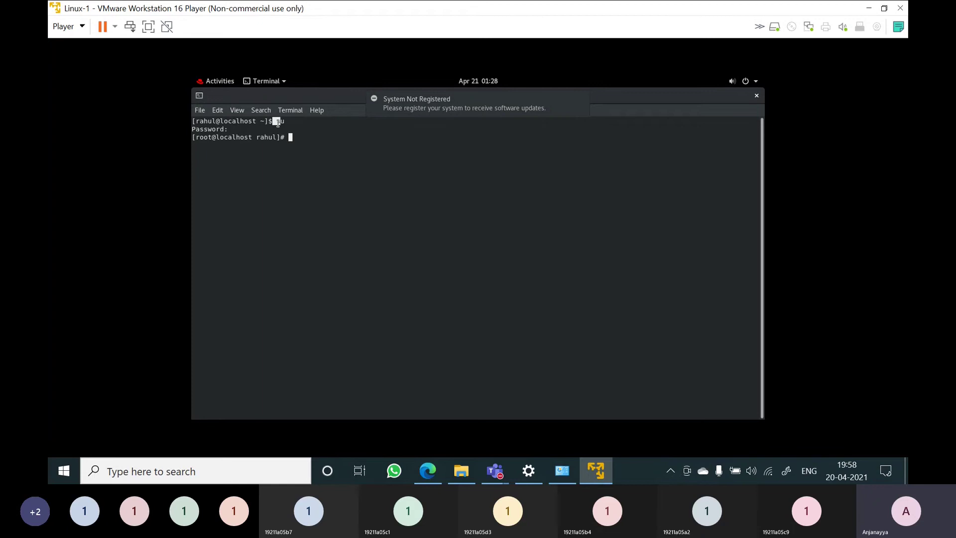
pyautogui.moveTo(292, 138); pyautogui.dragTo(279, 137)
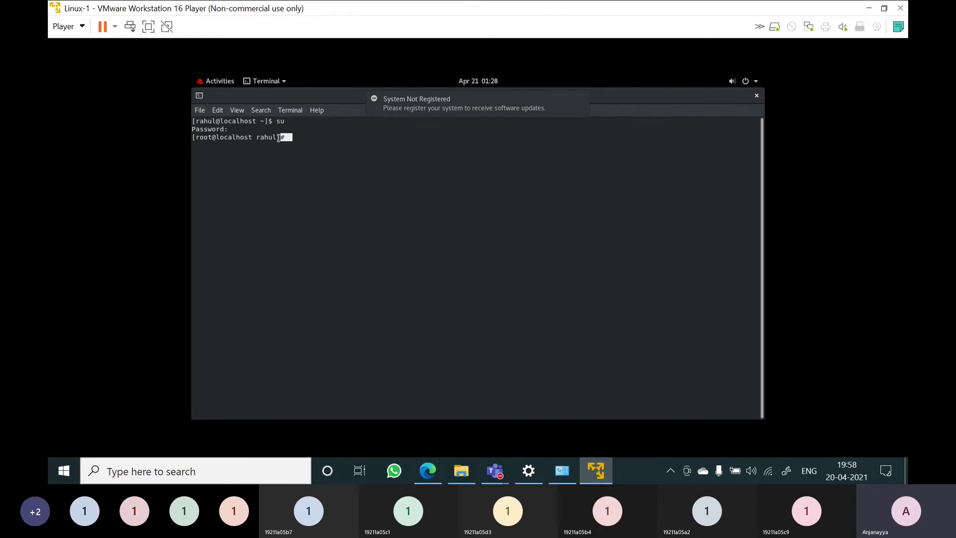
pyautogui.click(315, 185)
# Run exit to drop from the root shell back to the $ prompt
pyautogui.write('exit')
pyautogui.press('Return')
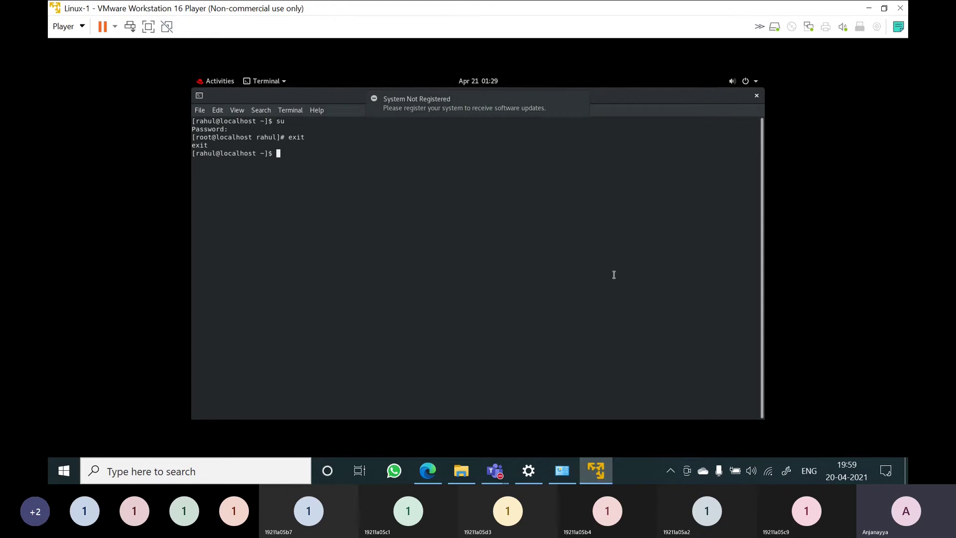
pyautogui.click(203, 83)
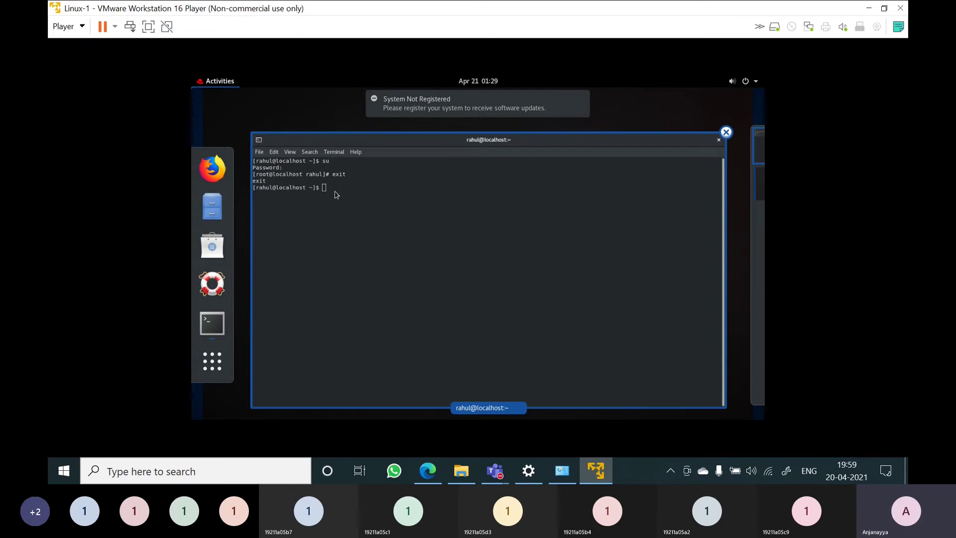
pyautogui.click(608, 148)
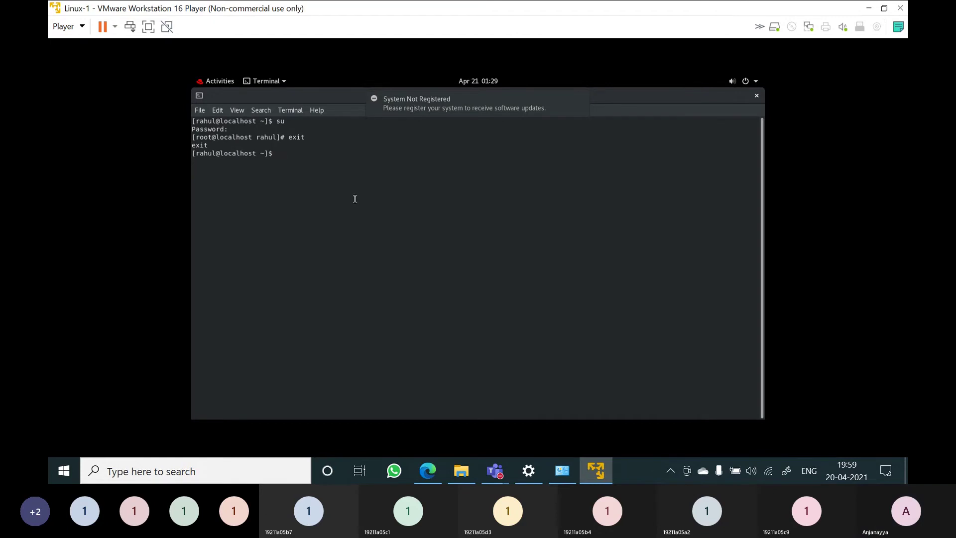
pyautogui.write('pwd')
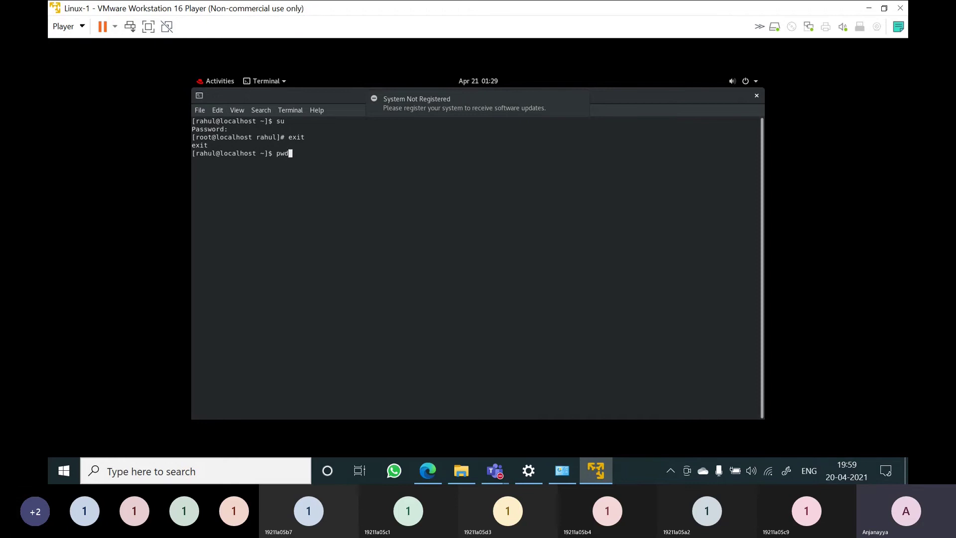
# Run pwd to print the home directory, then clear the terminal screen
pyautogui.press('Return')
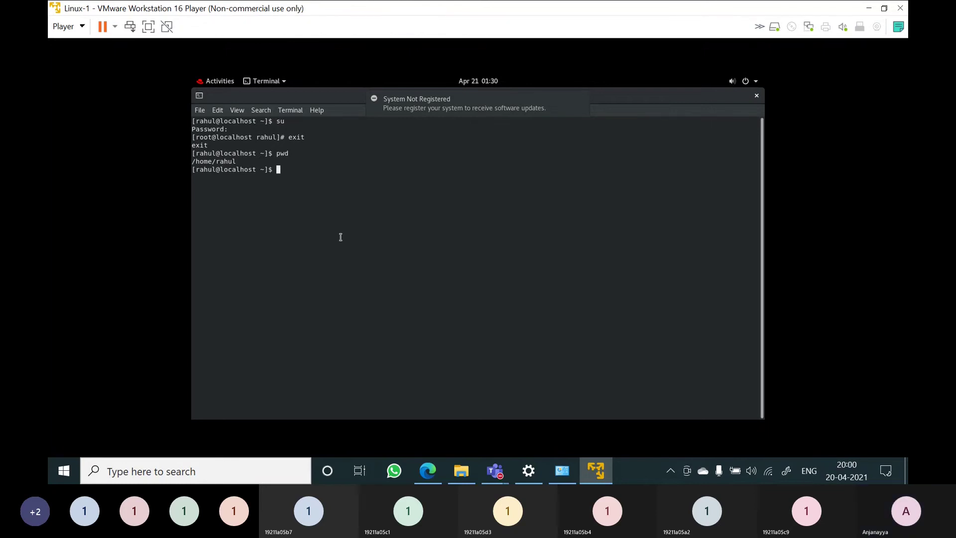
pyautogui.write('cle')
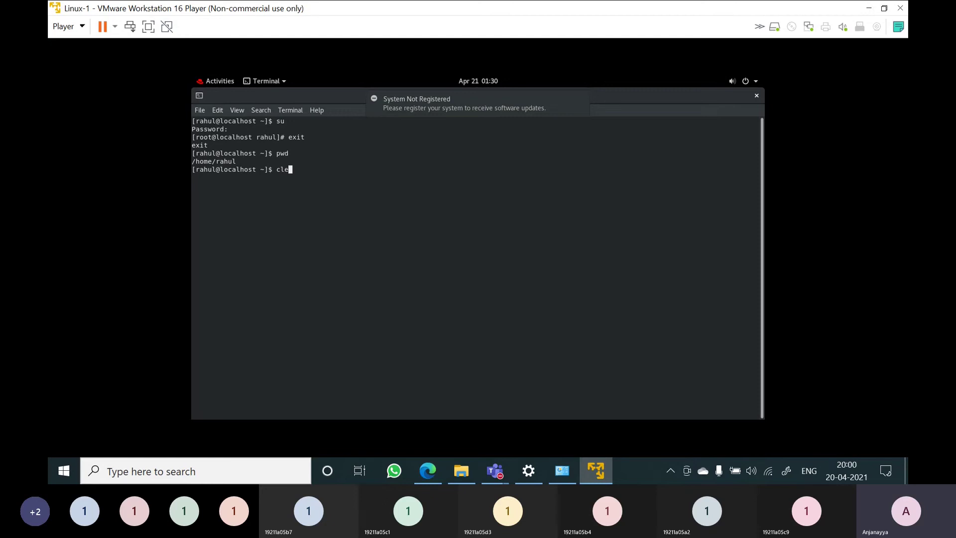
pyautogui.write('ar')
pyautogui.press('Return')
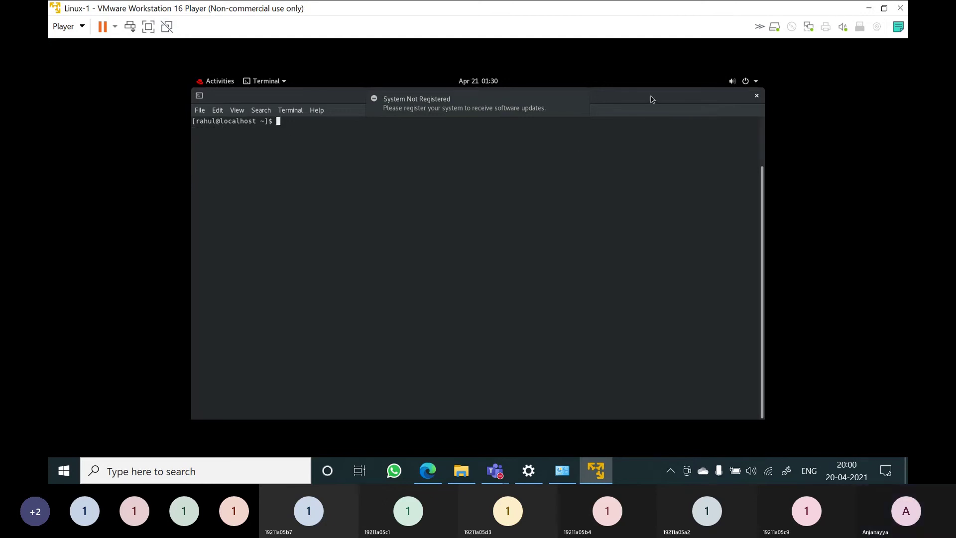
# Dismiss the System Not Registered notice and open a New Tab from the terminal's context menu
pyautogui.moveTo(461, 101)
pyautogui.click(581, 102)
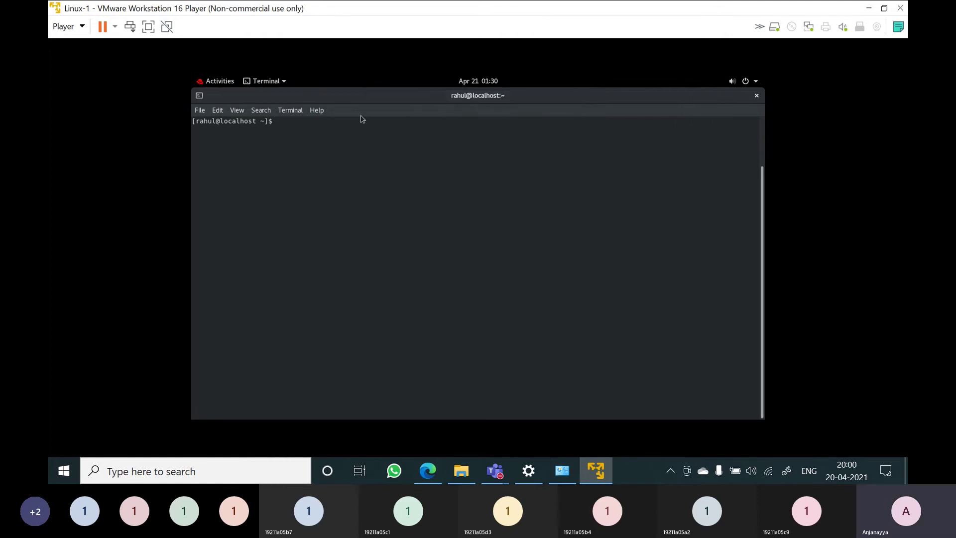
pyautogui.rightClick(404, 234)
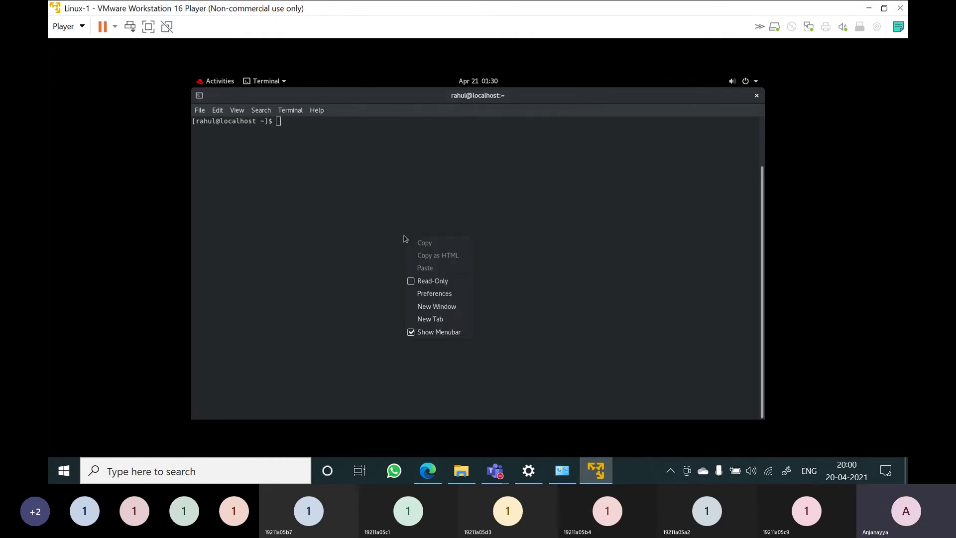
pyautogui.click(321, 224)
pyautogui.rightClick(421, 194)
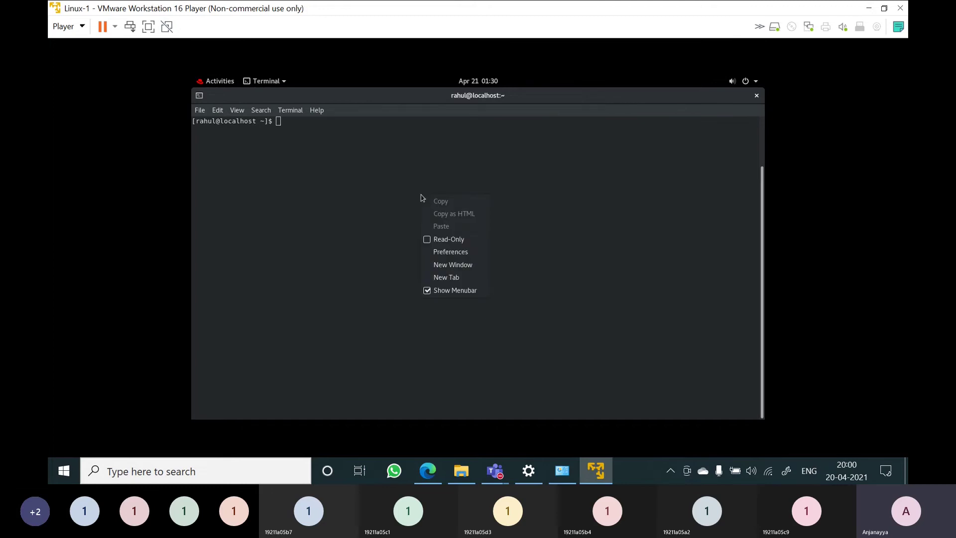
pyautogui.click(456, 277)
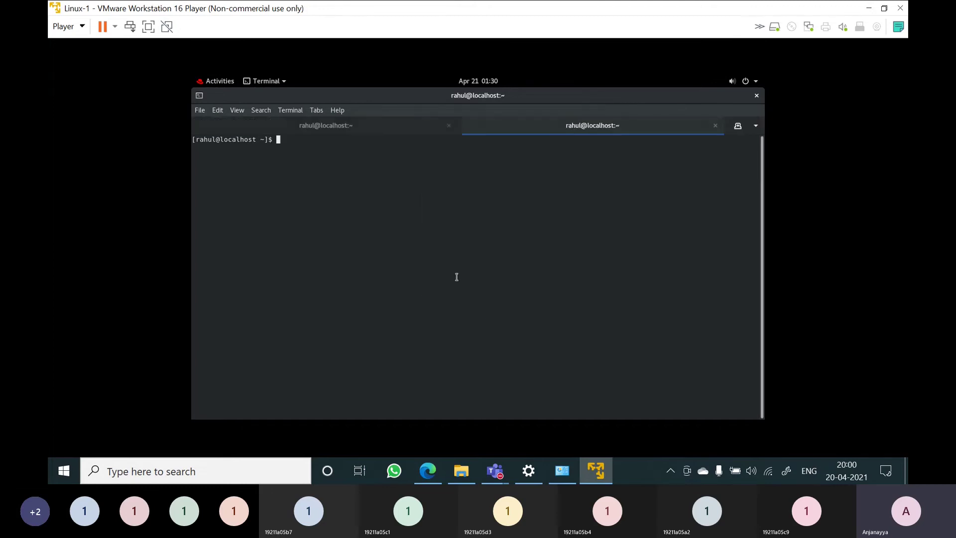
# Switch back and forth between the two terminal tabs
pyautogui.click(351, 130)
pyautogui.click(536, 132)
pyautogui.click(340, 132)
pyautogui.click(530, 134)
pyautogui.click(342, 133)
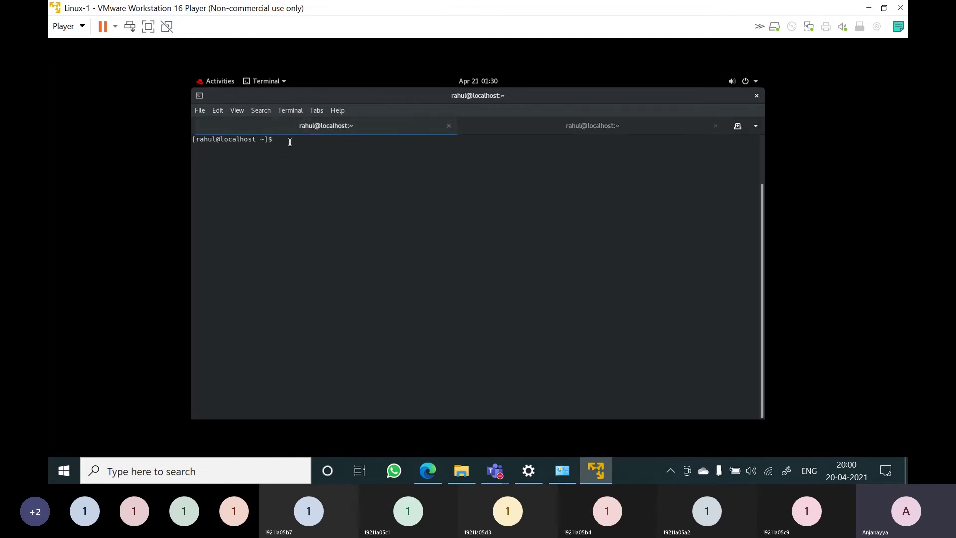
# List the home folder with ls, then open the cp manual in the second tab
pyautogui.write('ls')
pyautogui.press('Return')
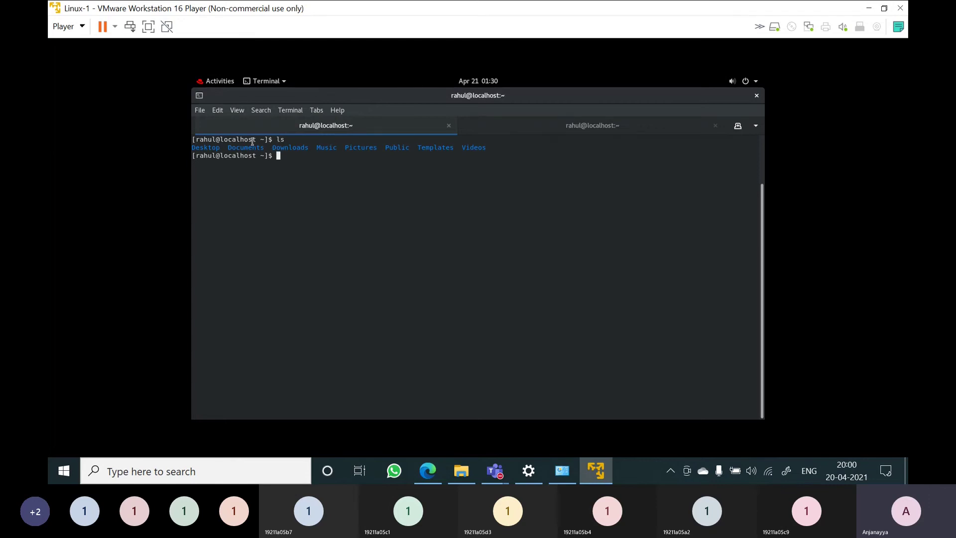
pyautogui.click(573, 131)
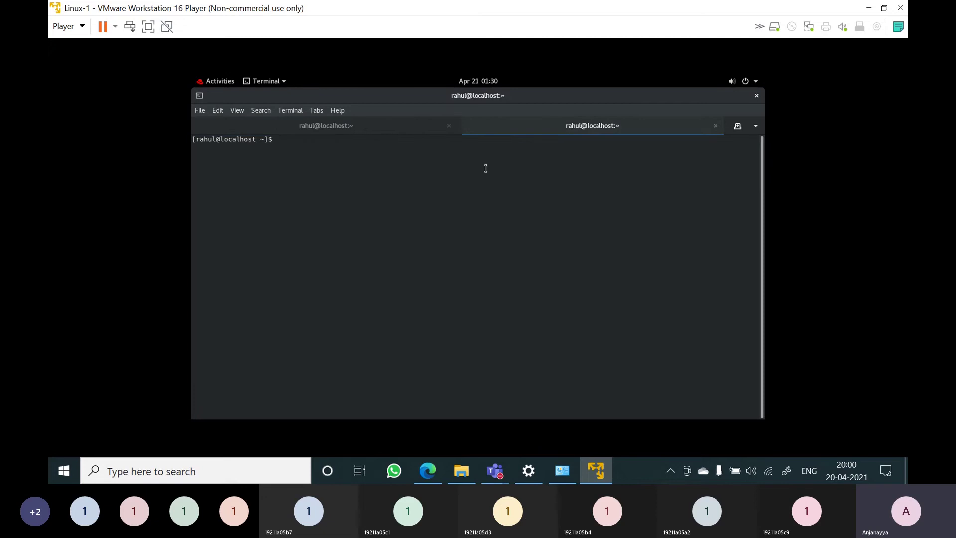
pyautogui.write('man cp')
pyautogui.press('Return')
# Return to the first tab and run ls -l for a detailed listing
pyautogui.click(354, 128)
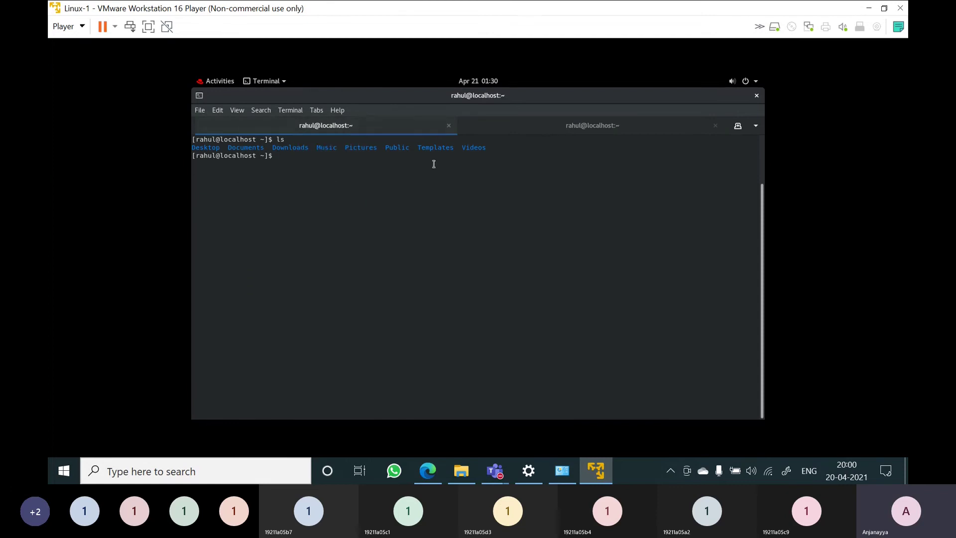
pyautogui.click(586, 130)
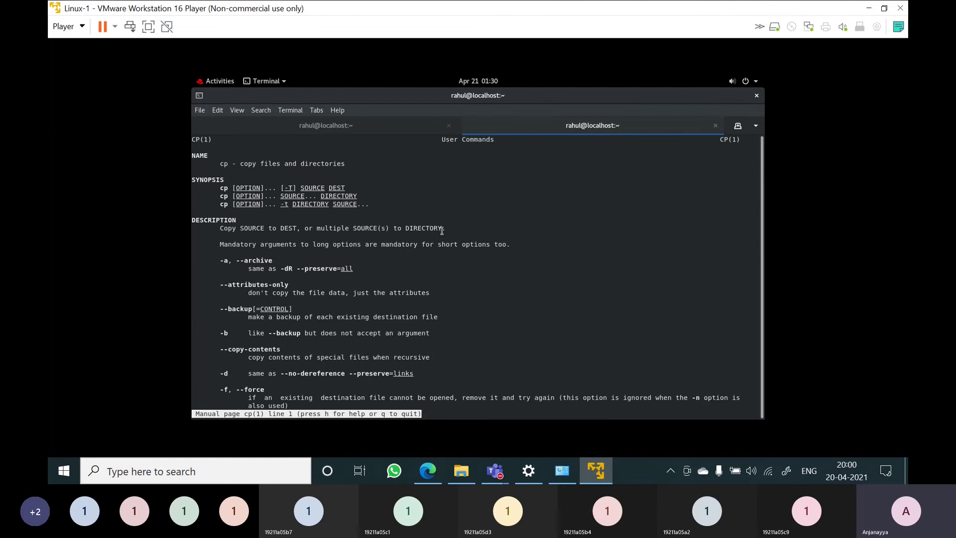
pyautogui.hotkey('ctrl', 'pageup')
pyautogui.write('ls')
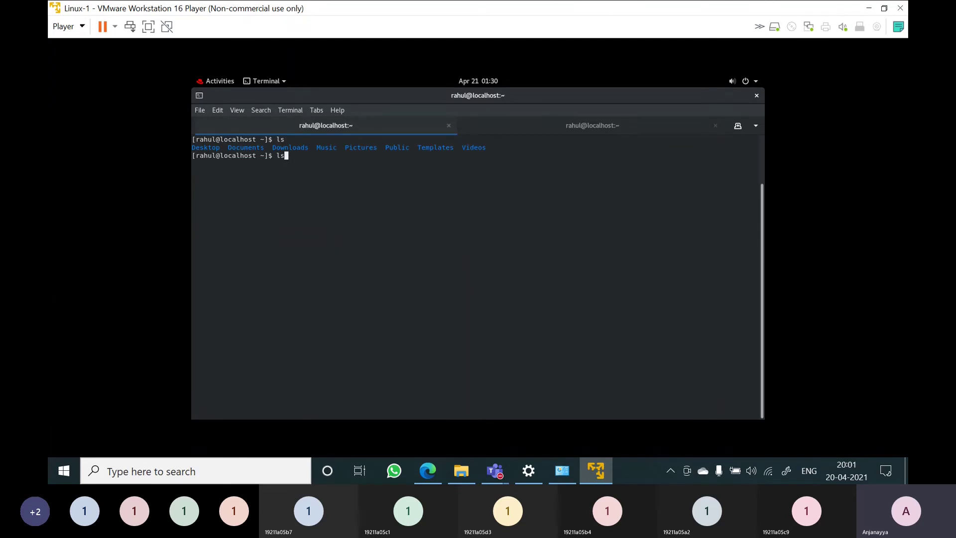
pyautogui.write(' -l')
pyautogui.press('Return')
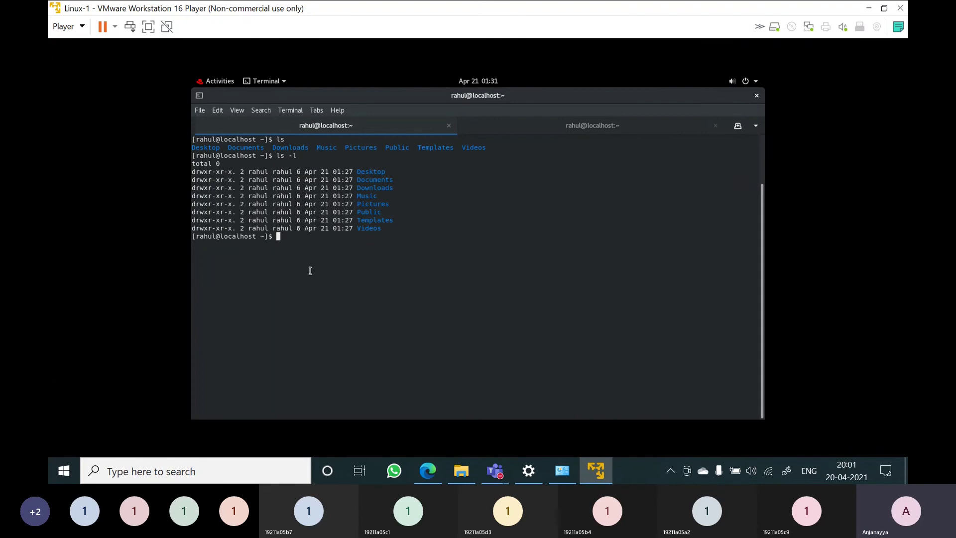
# Point out the permission bits, then create empty files a, b, c, d, e with touch
pyautogui.moveTo(192, 171); pyautogui.dragTo(218, 195)
pyautogui.click(194, 174)
pyautogui.write('touch a b v')
pyautogui.press('BackSpace')
pyautogui.press('BackSpace')
pyautogui.write('c d e')
pyautogui.press('Return')
# Run ls -l and highlight the new files and the touch command
pyautogui.write('ls -;')
pyautogui.press('BackSpace')
pyautogui.write('l')
pyautogui.press('Return')
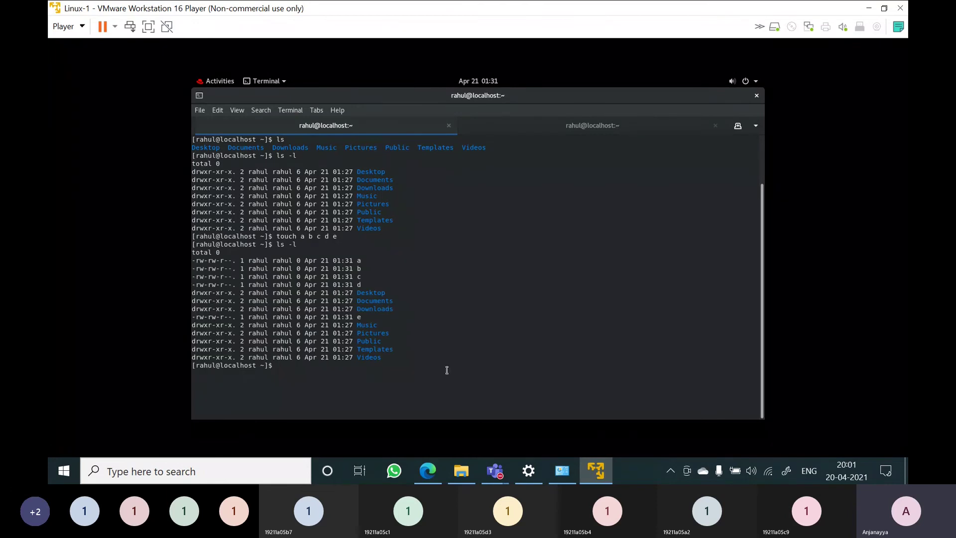
pyautogui.moveTo(357, 269)
pyautogui.mouseDown()
pyautogui.moveTo(365, 311)
pyautogui.moveTo(357, 284)
pyautogui.mouseUp()
pyautogui.click(365, 317)
pyautogui.click(358, 284)
pyautogui.moveTo(278, 237); pyautogui.dragTo(330, 238)
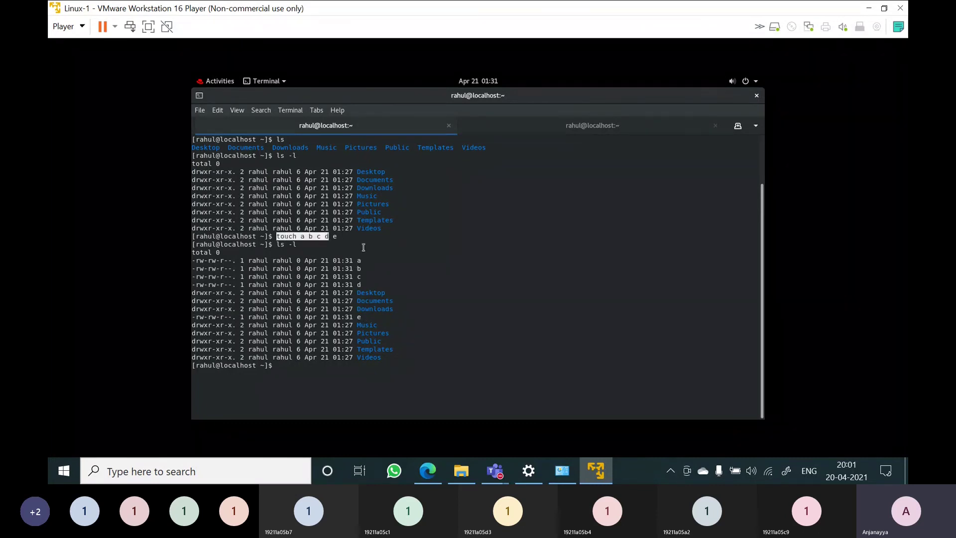
pyautogui.click(390, 257)
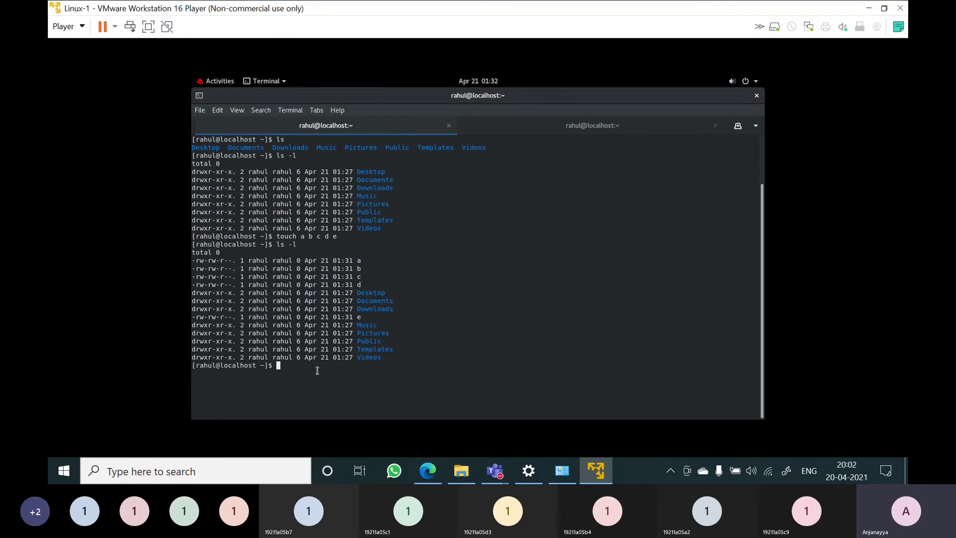
# Read and scroll the cp manual page in the second tab, then quit it
pyautogui.click(589, 128)
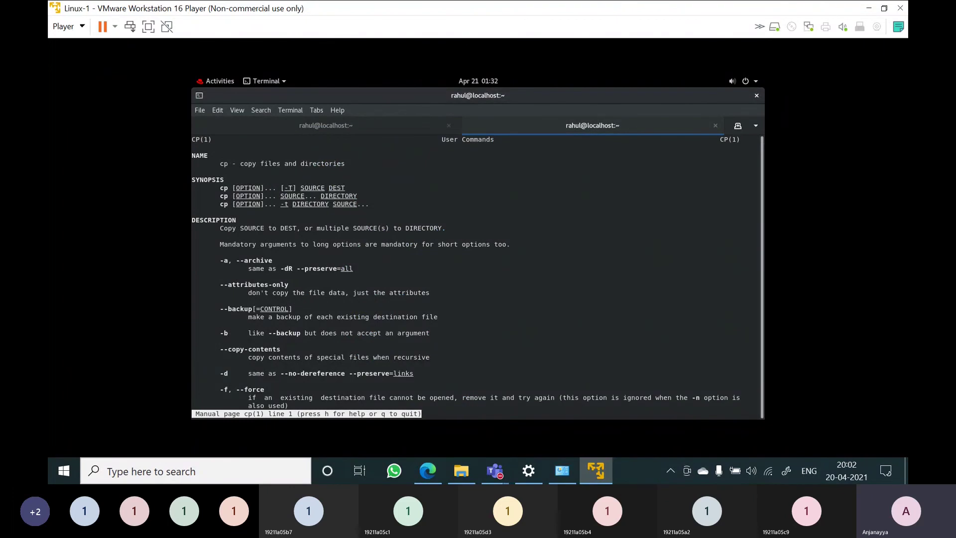
pyautogui.moveTo(240, 165); pyautogui.dragTo(308, 165)
pyautogui.scroll(-5, 366, 333)
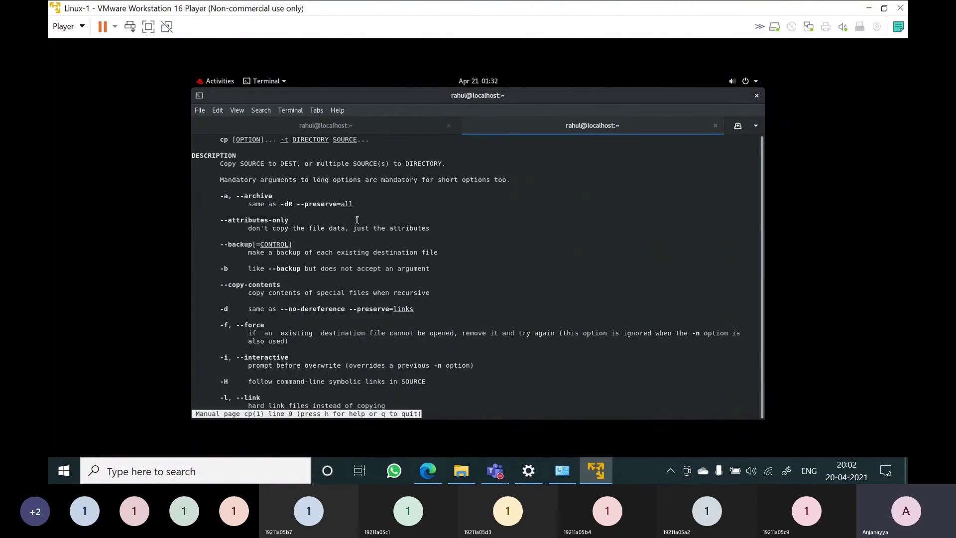
pyautogui.press('q')
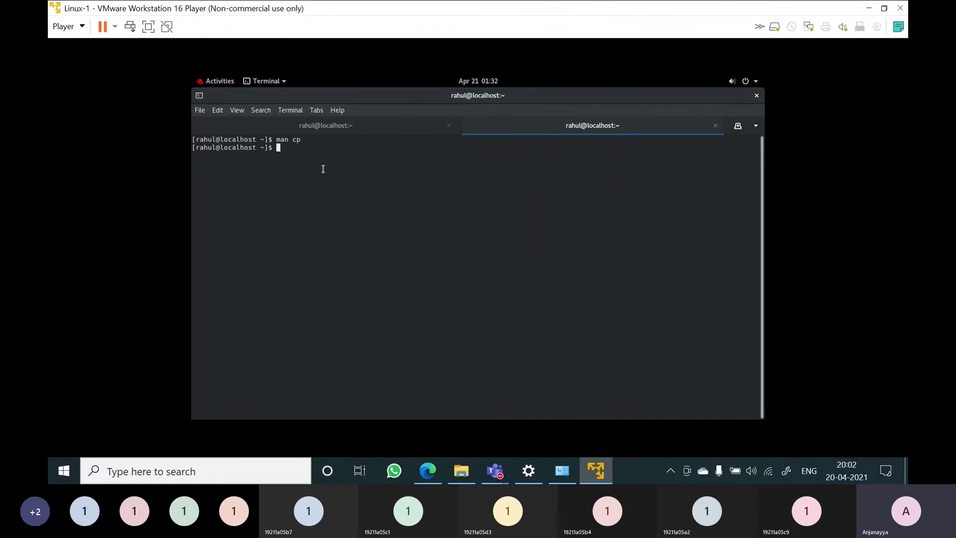
# Open the touch manual with man touch and scroll through its description
pyautogui.write('man')
pyautogui.click(288, 127)
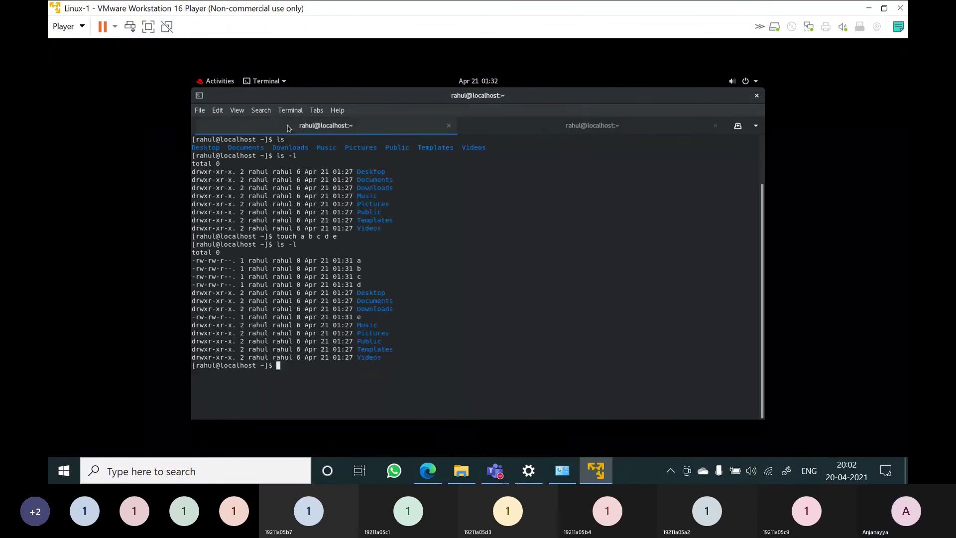
pyautogui.click(576, 134)
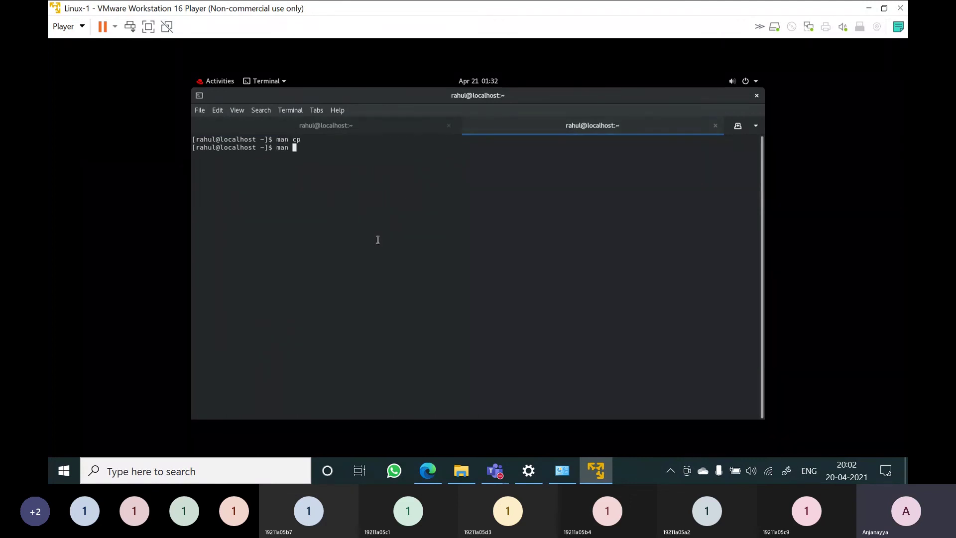
pyautogui.write('touch')
pyautogui.press('Return')
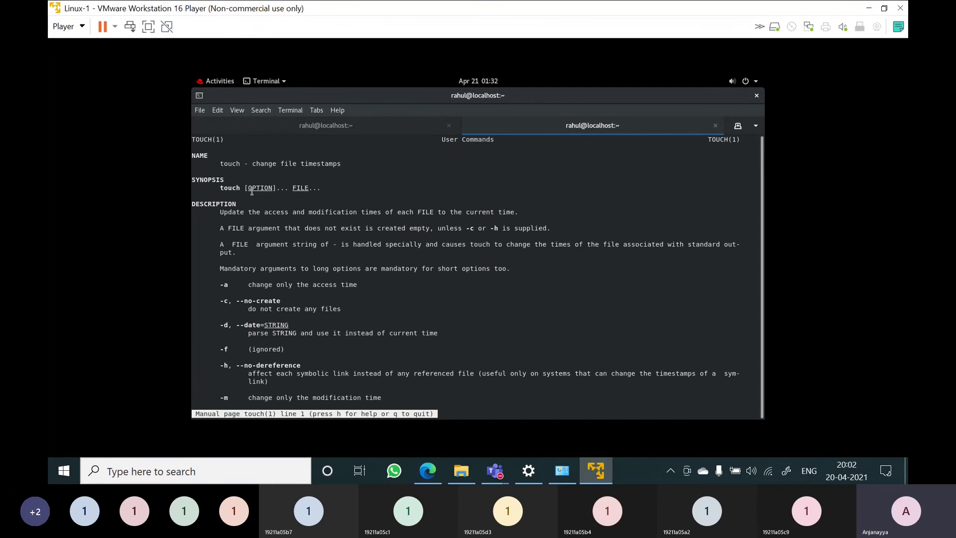
pyautogui.tripleClick(252, 169)
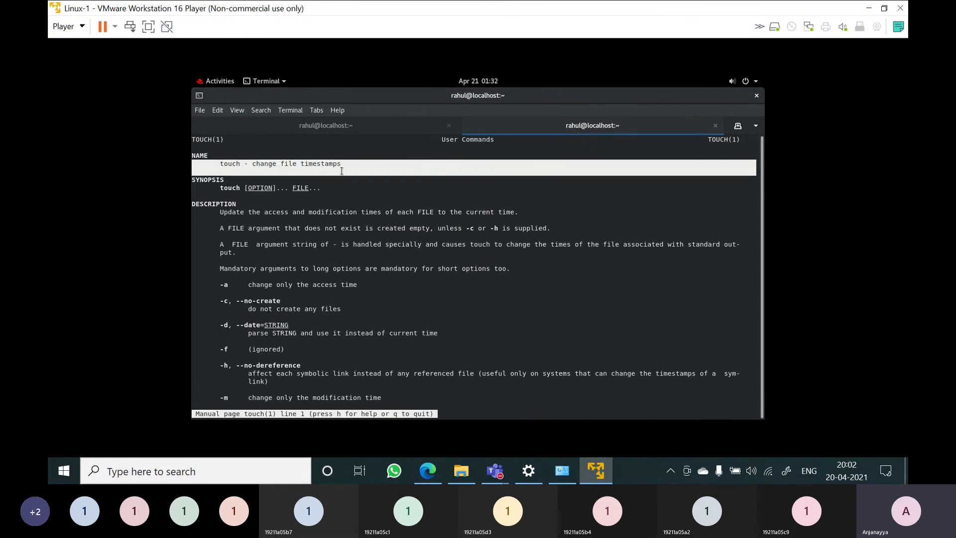
pyautogui.click(342, 174)
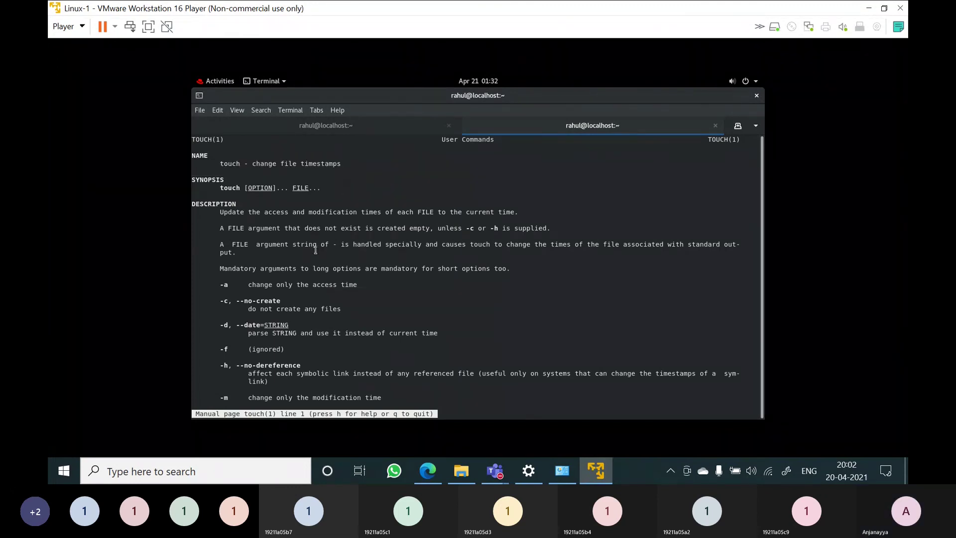
pyautogui.scroll(-4, 319, 253)
pyautogui.scroll(4, 328, 265)
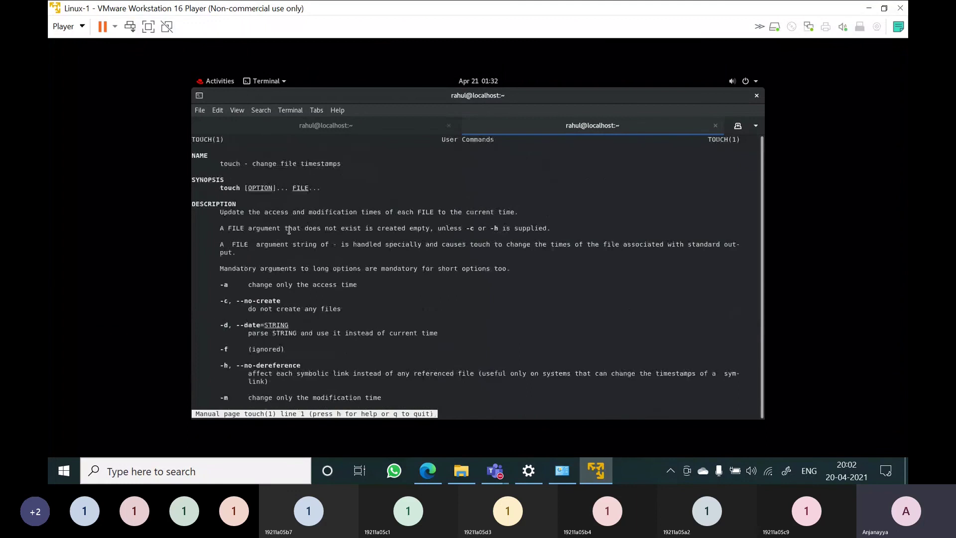
pyautogui.click(370, 126)
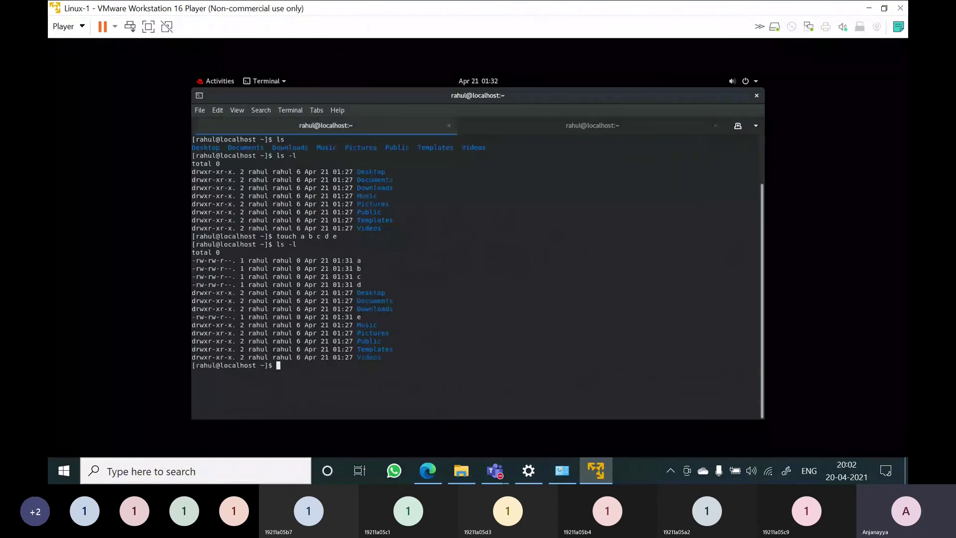
pyautogui.hotkey('ctrl', 'pagedown')
pyautogui.scroll(-12, 421, 262)
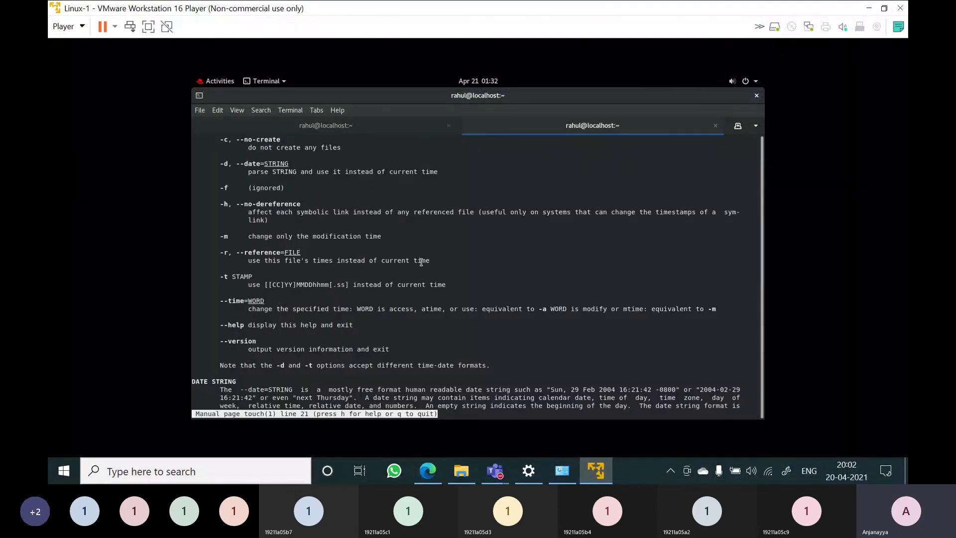
pyautogui.scroll(7, 421, 262)
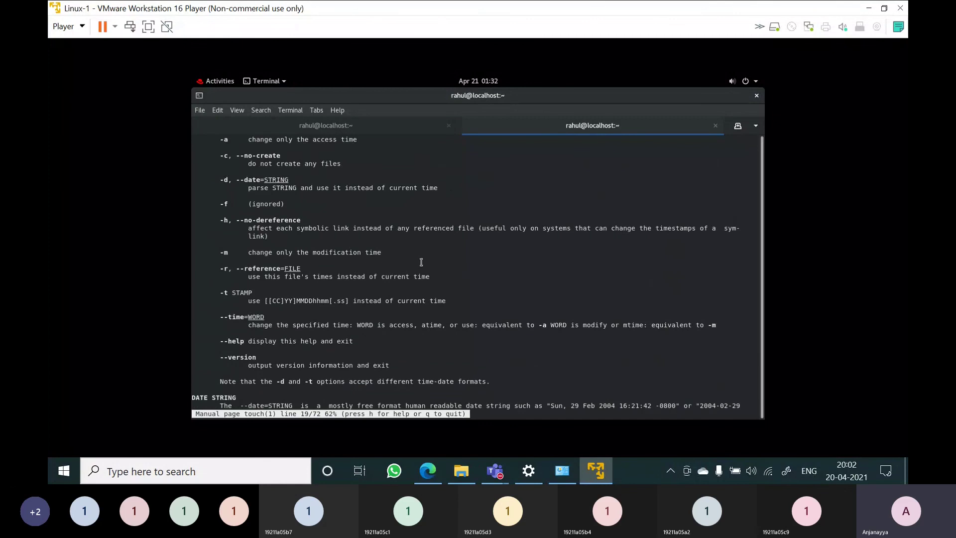
# Quit the touch manual, then open and quit the ls manual page
pyautogui.press('q')
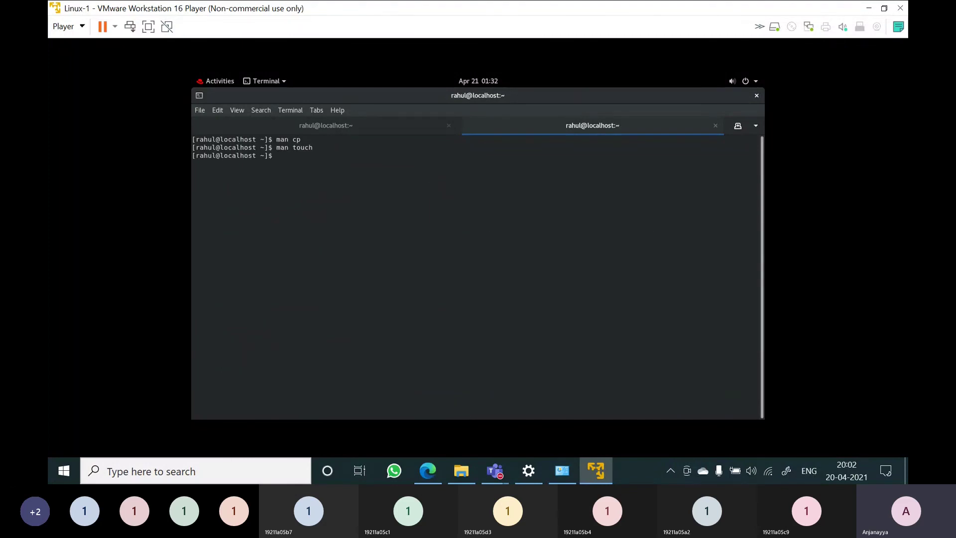
pyautogui.write('man ls')
pyautogui.press('Return')
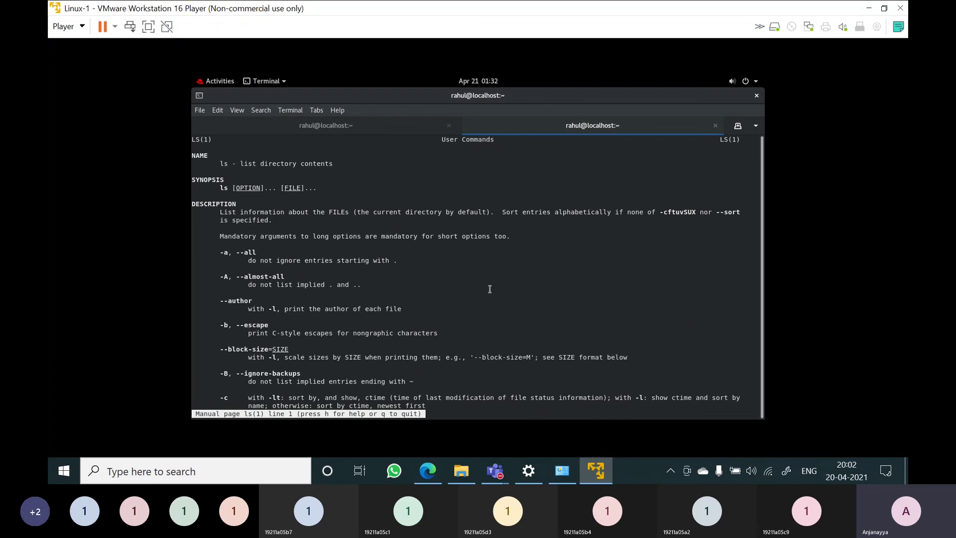
pyautogui.press('q')
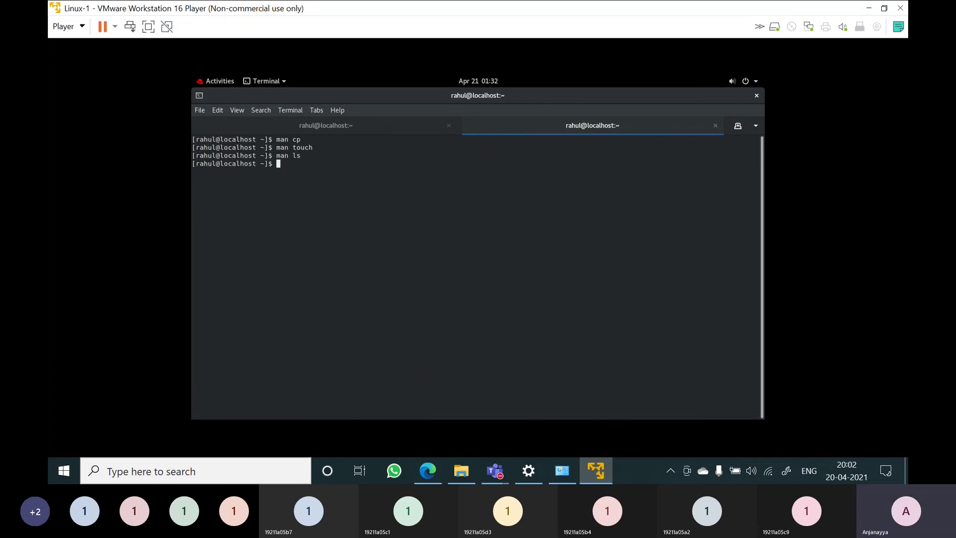
# Open the mkdir manual, highlight 'directories', scroll, and quit it
pyautogui.write('man mkdir')
pyautogui.press('Return')
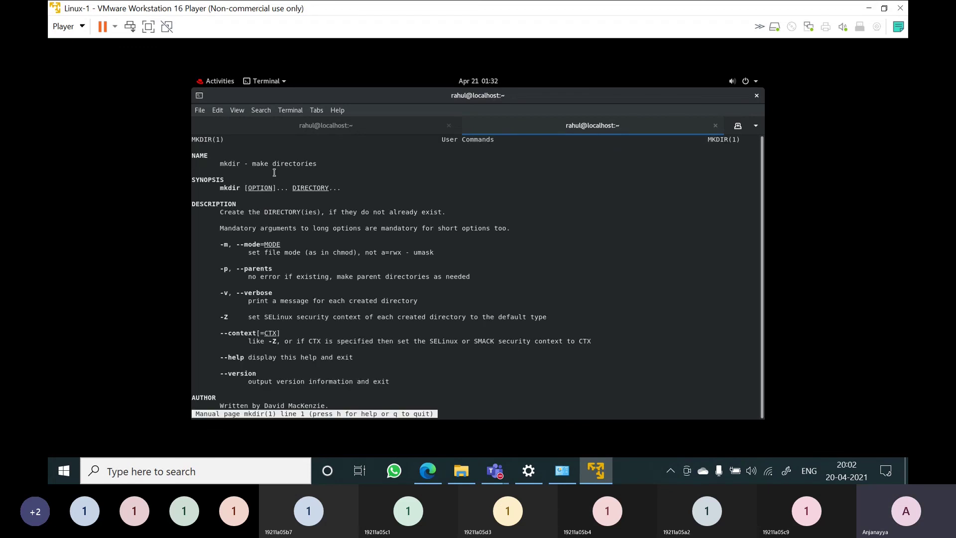
pyautogui.moveTo(273, 170); pyautogui.dragTo(317, 164)
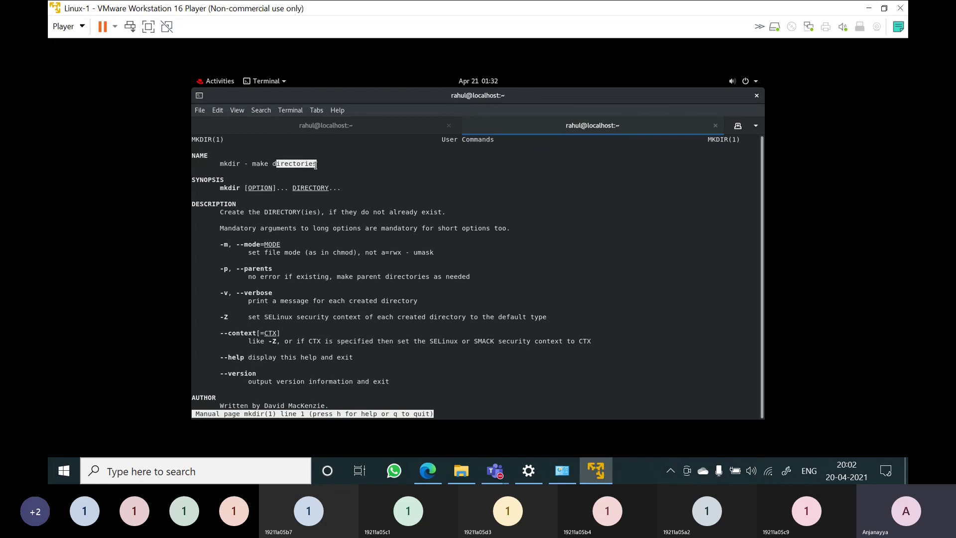
pyautogui.click(363, 199)
pyautogui.scroll(-5, 363, 199)
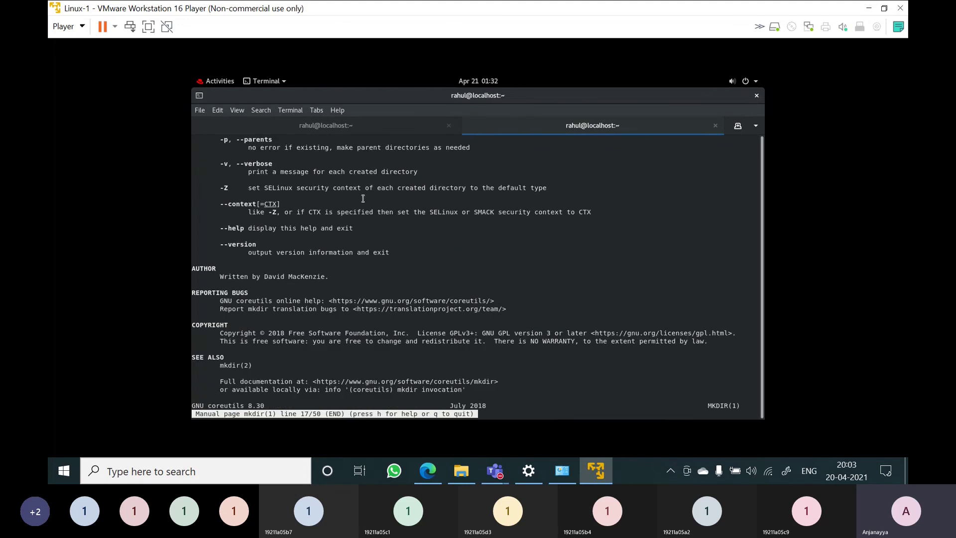
pyautogui.press('q')
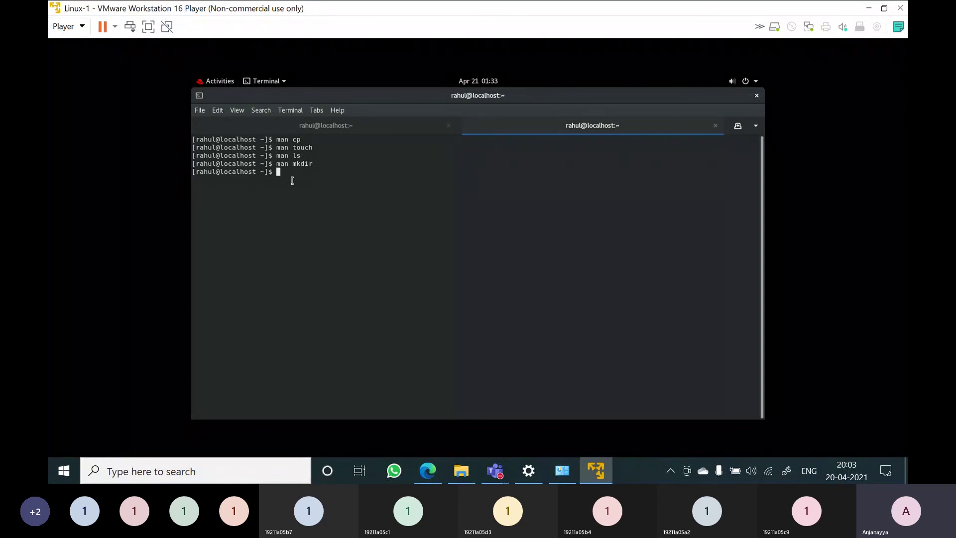
# Return to the first terminal tab and enter poweroff at the prompt
pyautogui.click(319, 131)
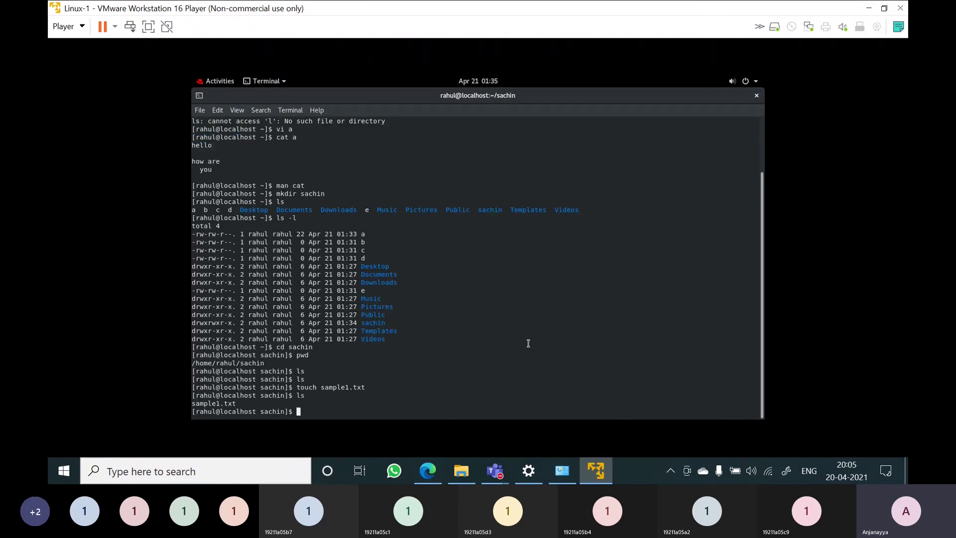
pyautogui.write('poweroff')
# Run the poweroff command so the Linux-1 guest shuts down
pyautogui.press('Return')
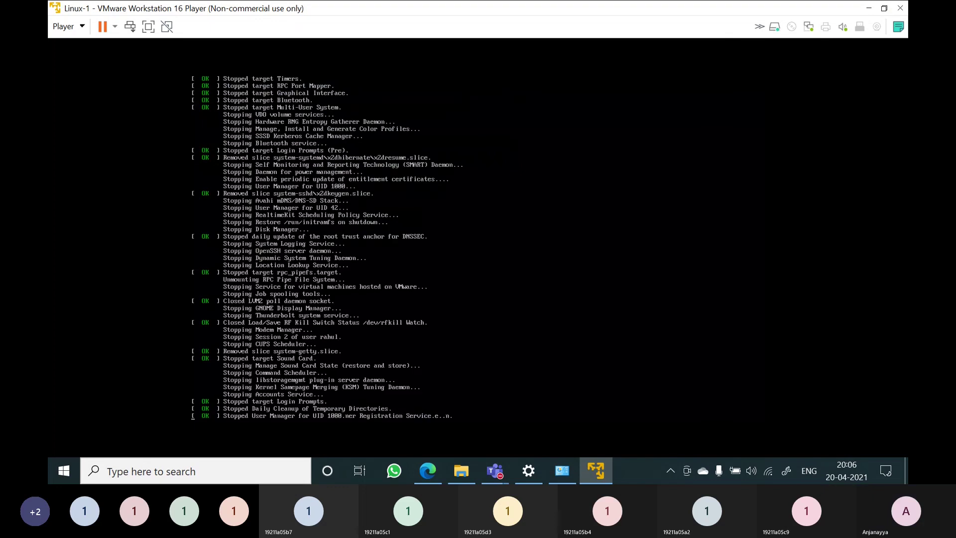